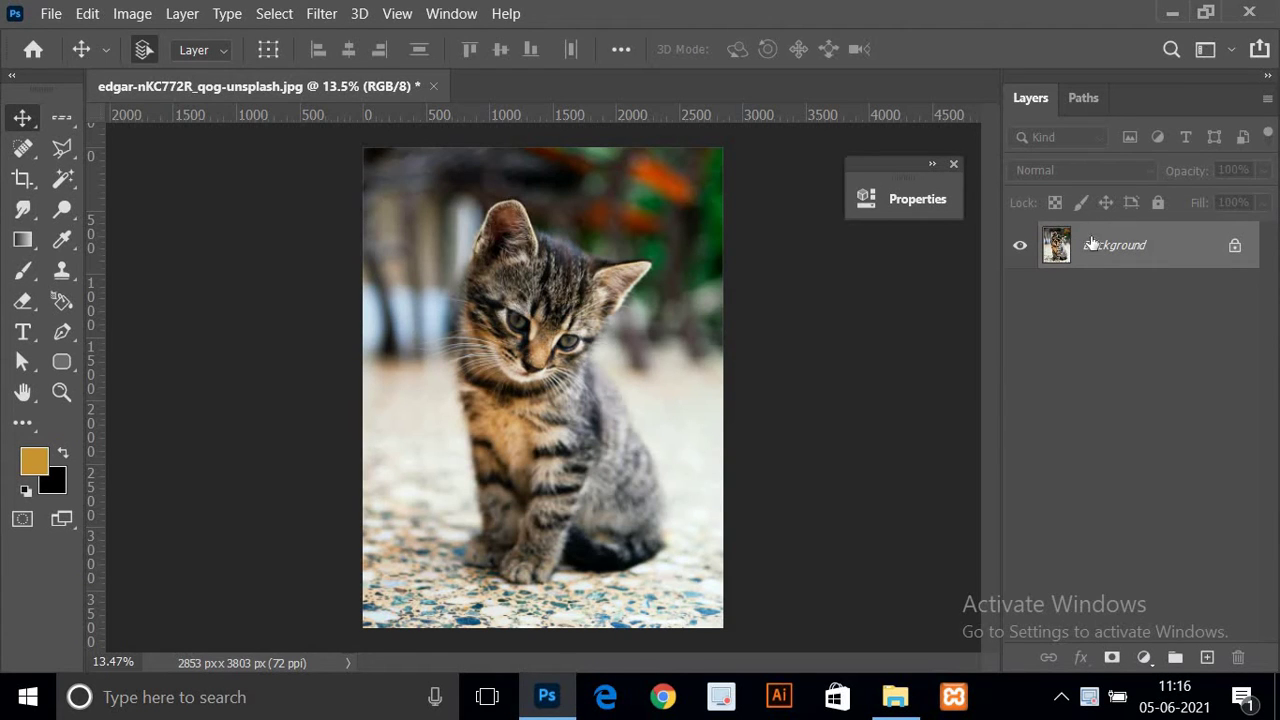
# - Duplicate the Background and add an Exposure adjustment darkening the photo to about -3.8
pyautogui.hotkey('ctrl', 'j')
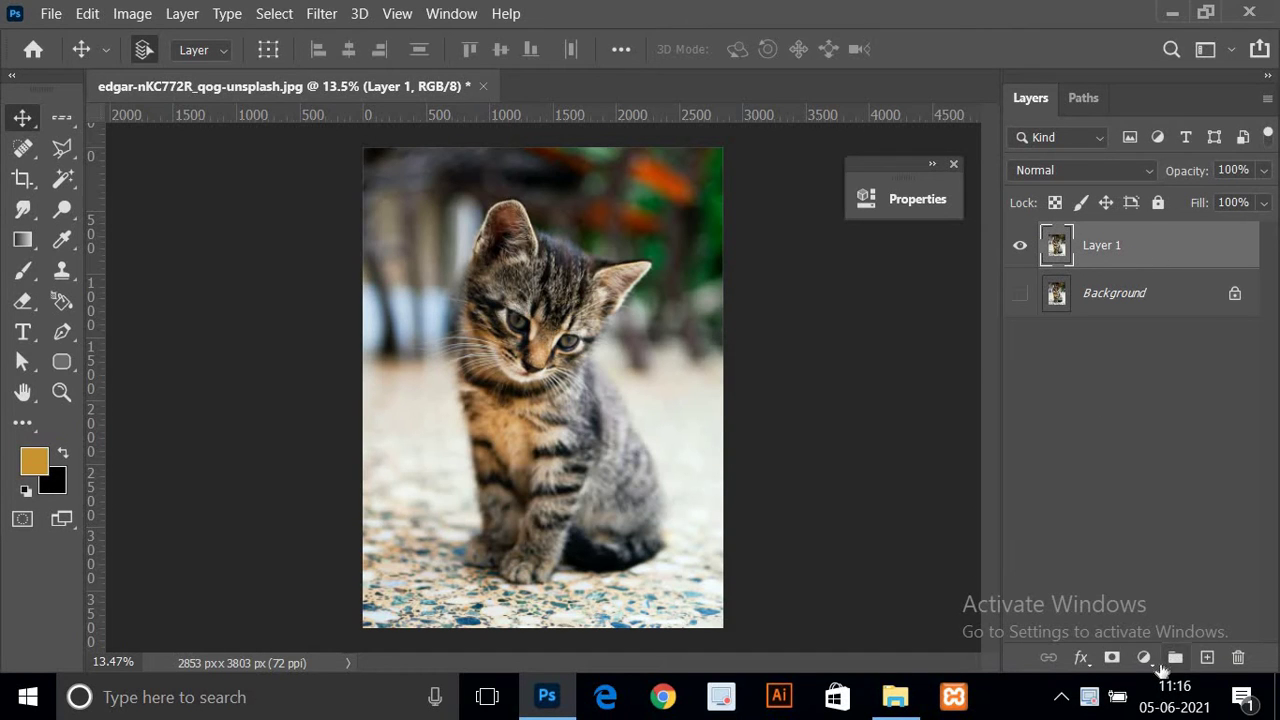
pyautogui.click(1145, 657)
pyautogui.click(1135, 391)
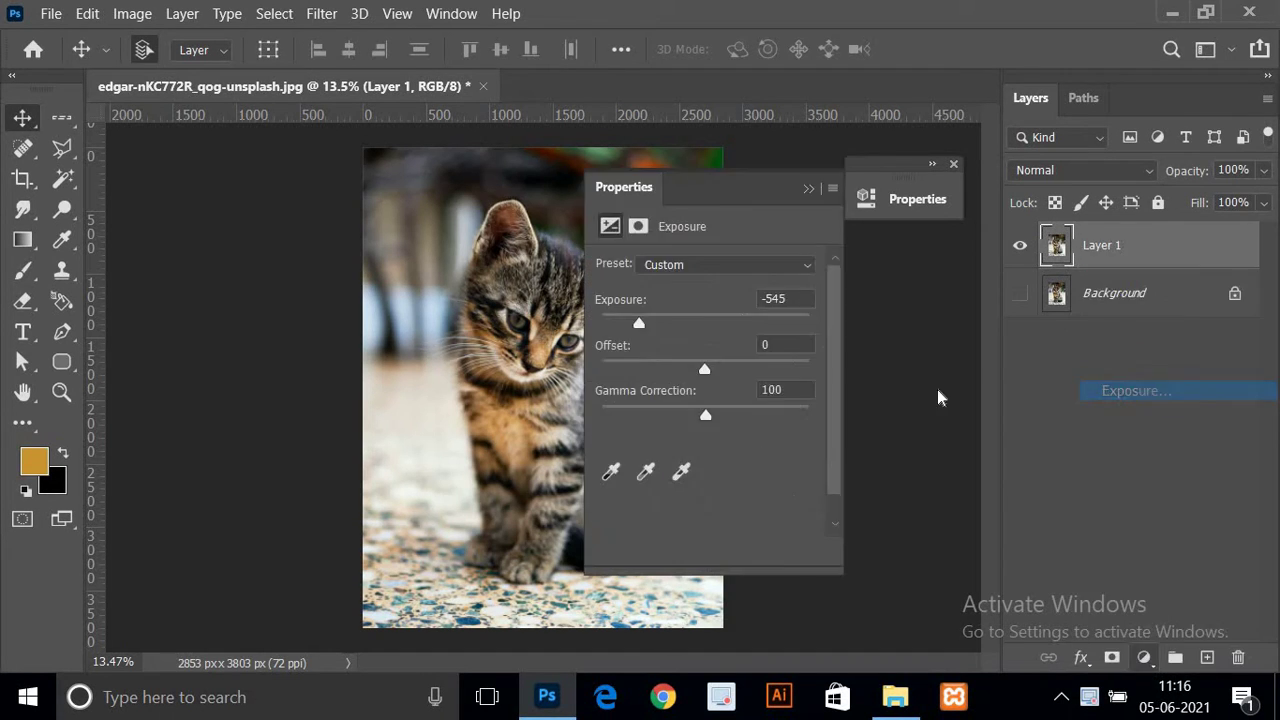
pyautogui.moveTo(731, 199); pyautogui.dragTo(968, 176)
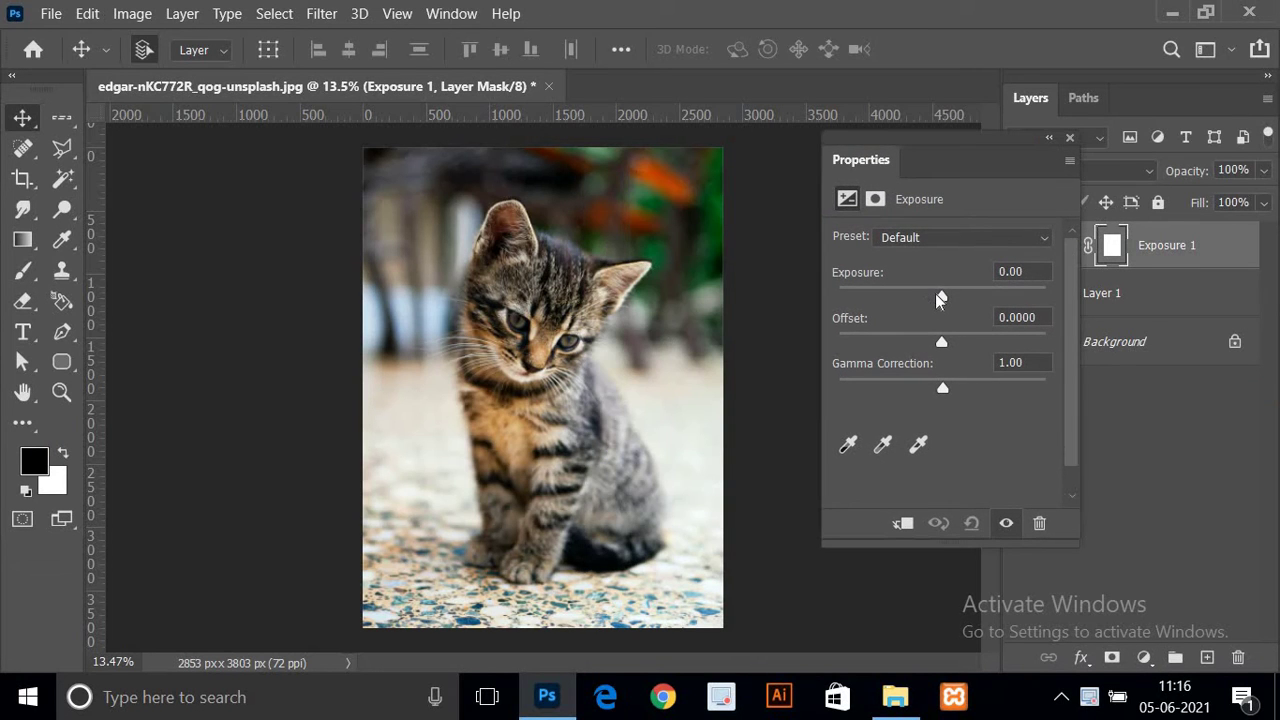
pyautogui.moveTo(940, 298); pyautogui.dragTo(883, 300)
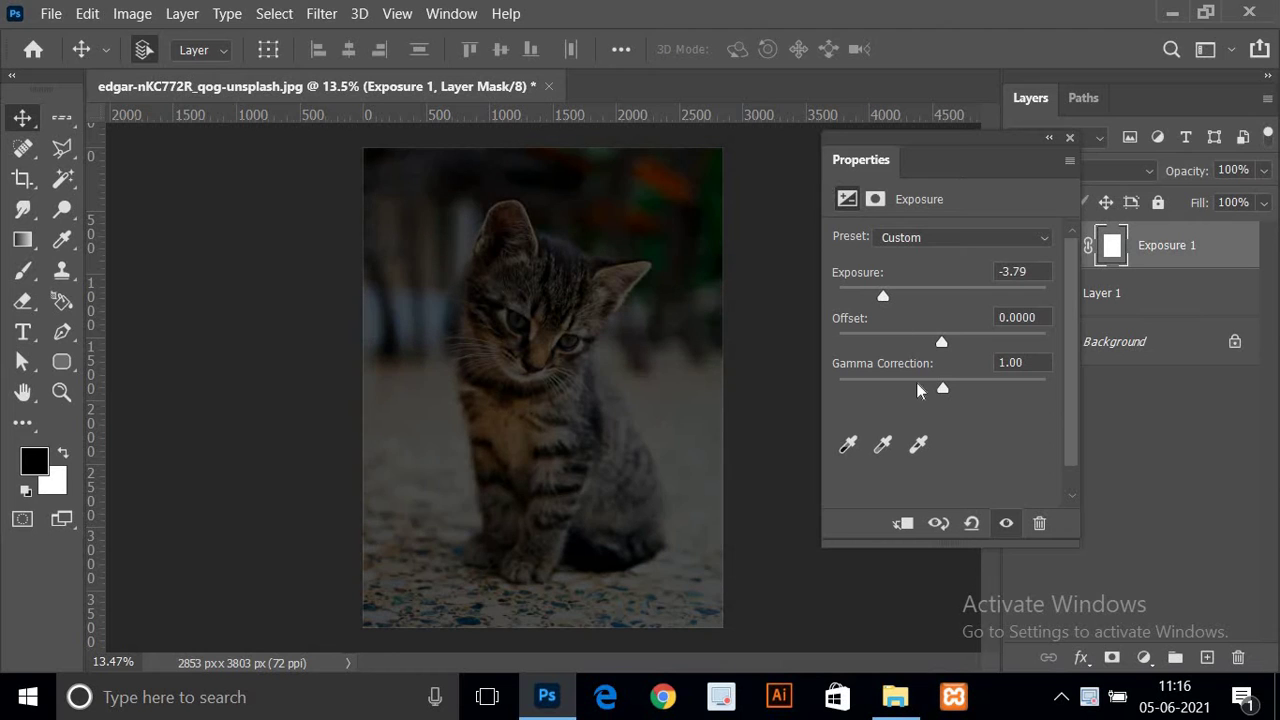
pyautogui.moveTo(941, 388)
pyautogui.mouseDown()
pyautogui.moveTo(917, 387)
pyautogui.moveTo(955, 395)
pyautogui.moveTo(944, 397)
pyautogui.mouseUp()
pyautogui.click(1048, 139)
# - Drag the m0cyf8_cover butterfly image from File Explorer onto the canvas
pyautogui.click(1145, 660)
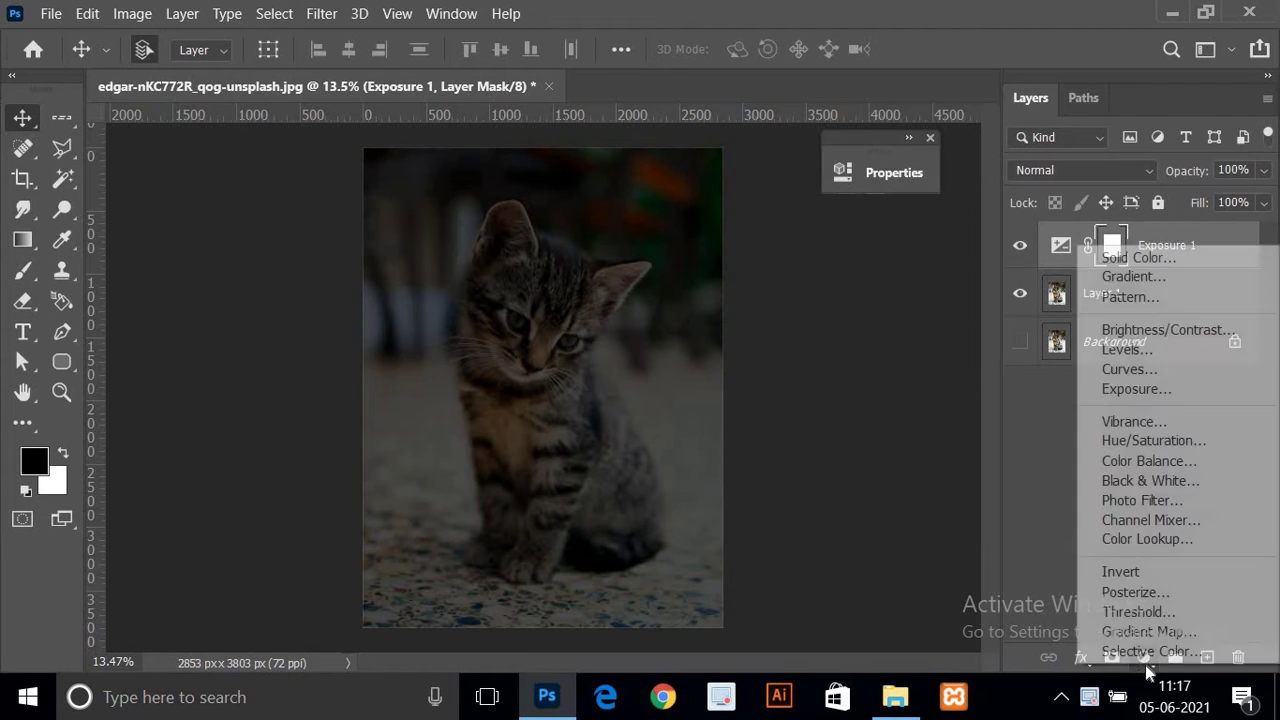
pyautogui.press('Escape')
pyautogui.click(895, 697)
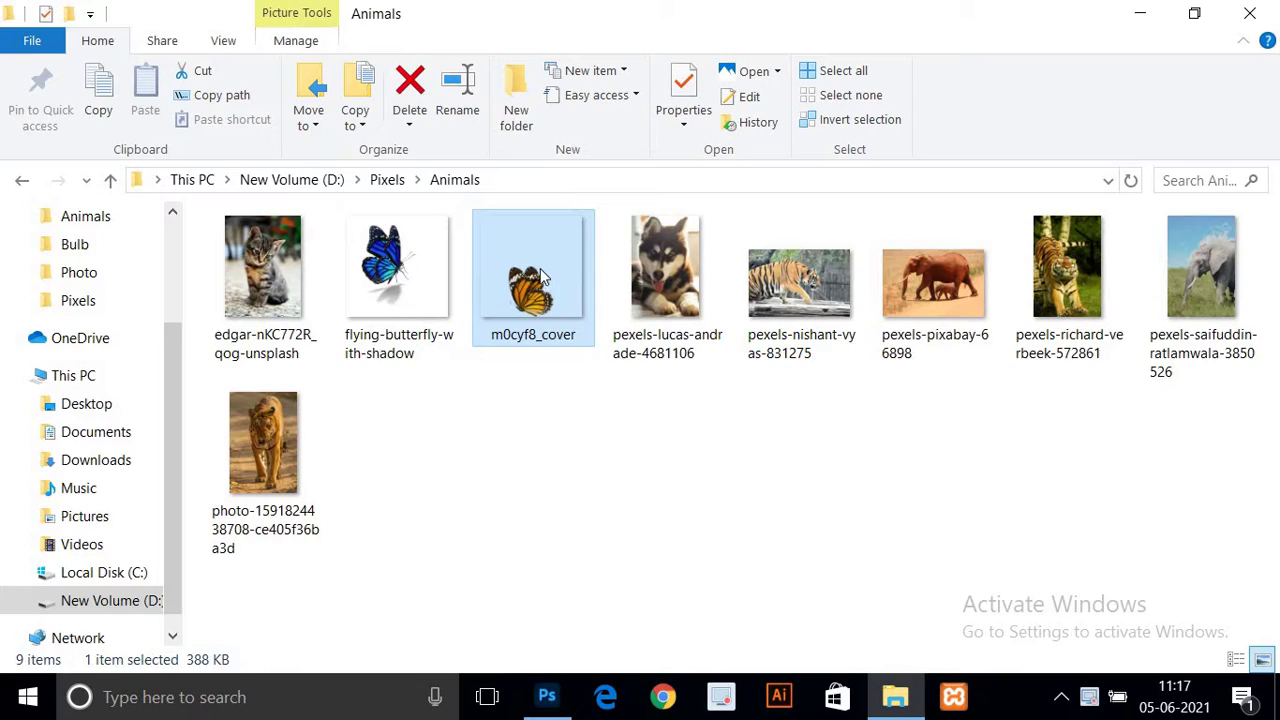
pyautogui.moveTo(533, 275)
pyautogui.mouseDown()
pyautogui.moveTo(563, 700)
pyautogui.moveTo(557, 598)
pyautogui.moveTo(576, 603)
pyautogui.mouseUp()
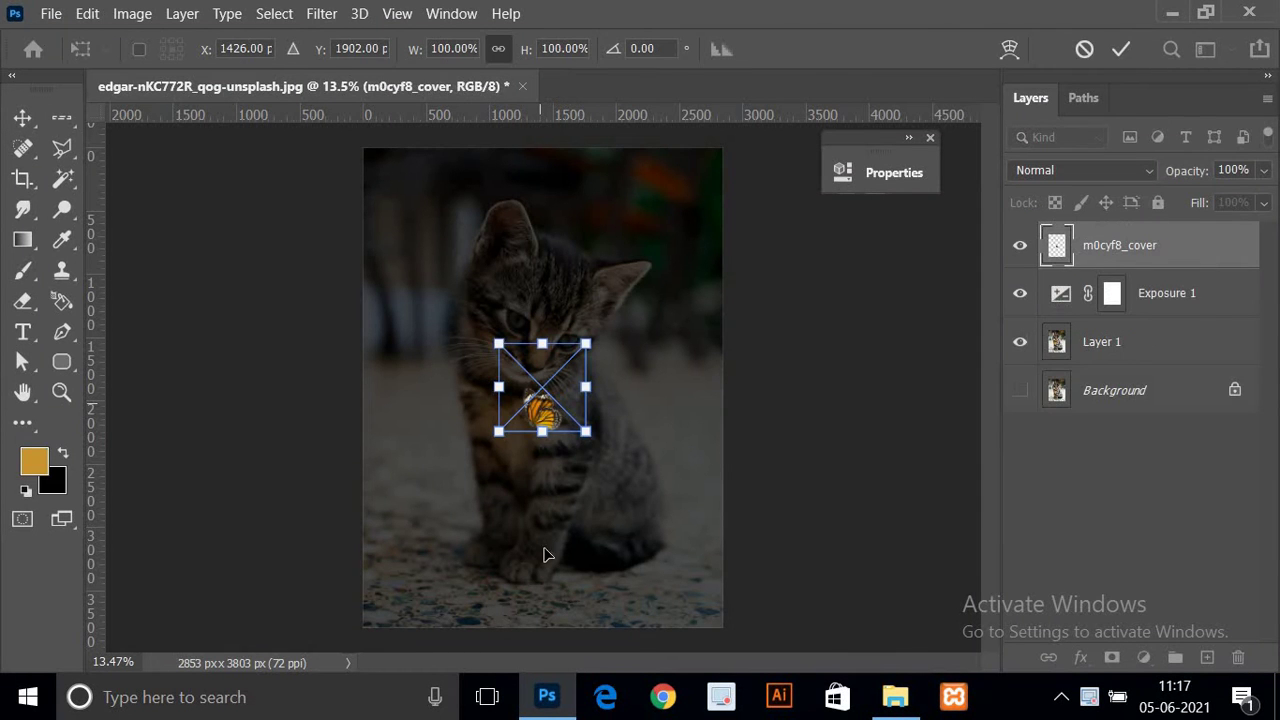
# - Scale the placed butterfly to about 130% and position it by the kitten's front paw
pyautogui.moveTo(545, 395)
pyautogui.mouseDown()
pyautogui.moveTo(575, 625)
pyautogui.moveTo(566, 590)
pyautogui.mouseUp()
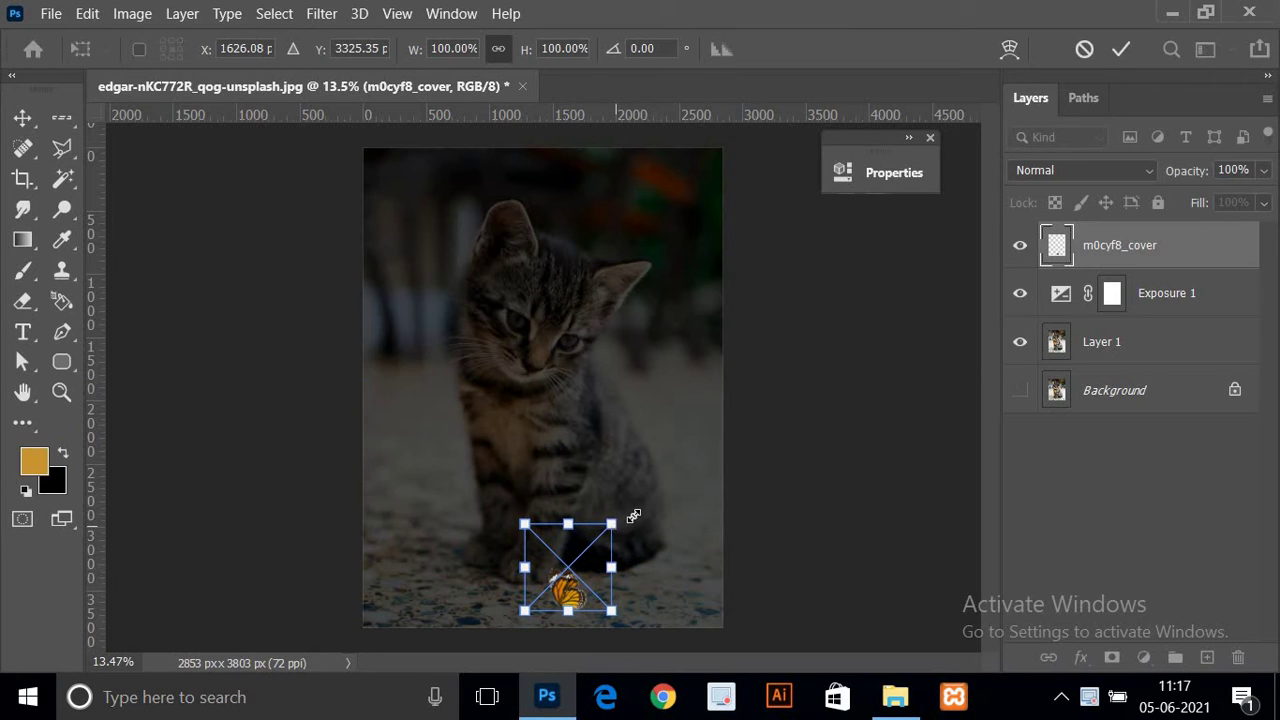
pyautogui.moveTo(633, 516); pyautogui.dragTo(648, 502)
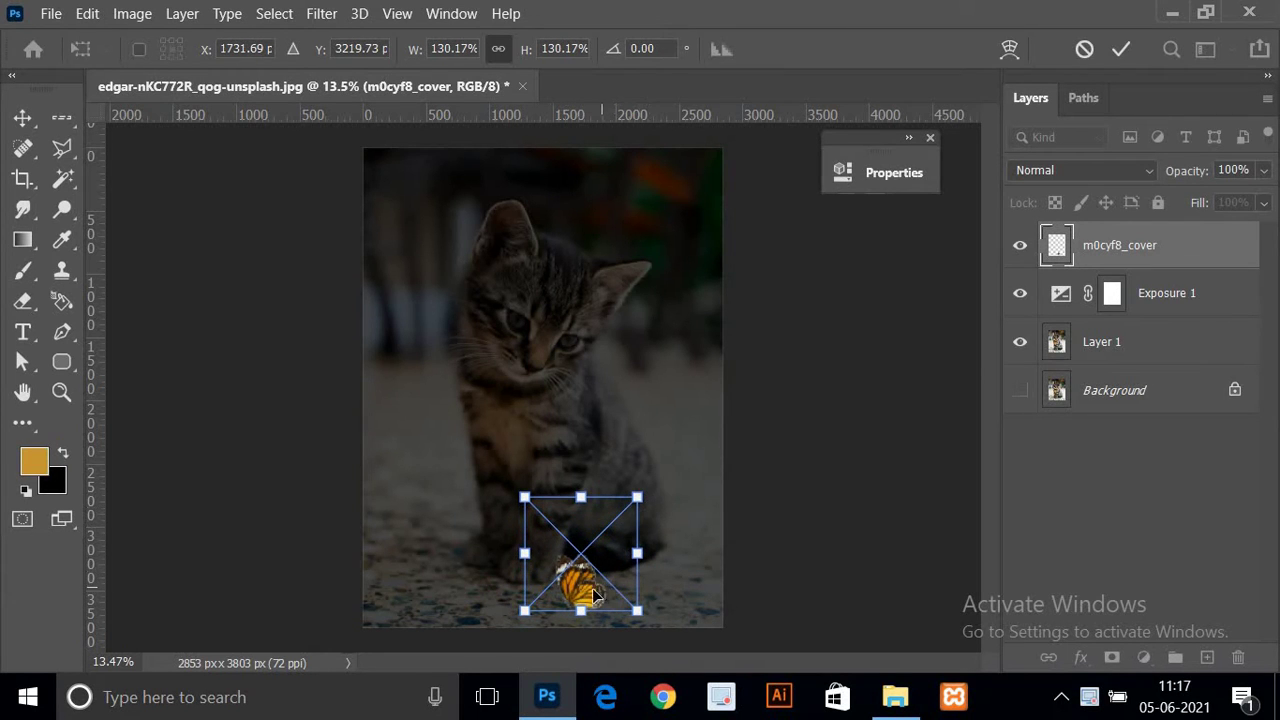
pyautogui.moveTo(593, 595); pyautogui.dragTo(597, 597)
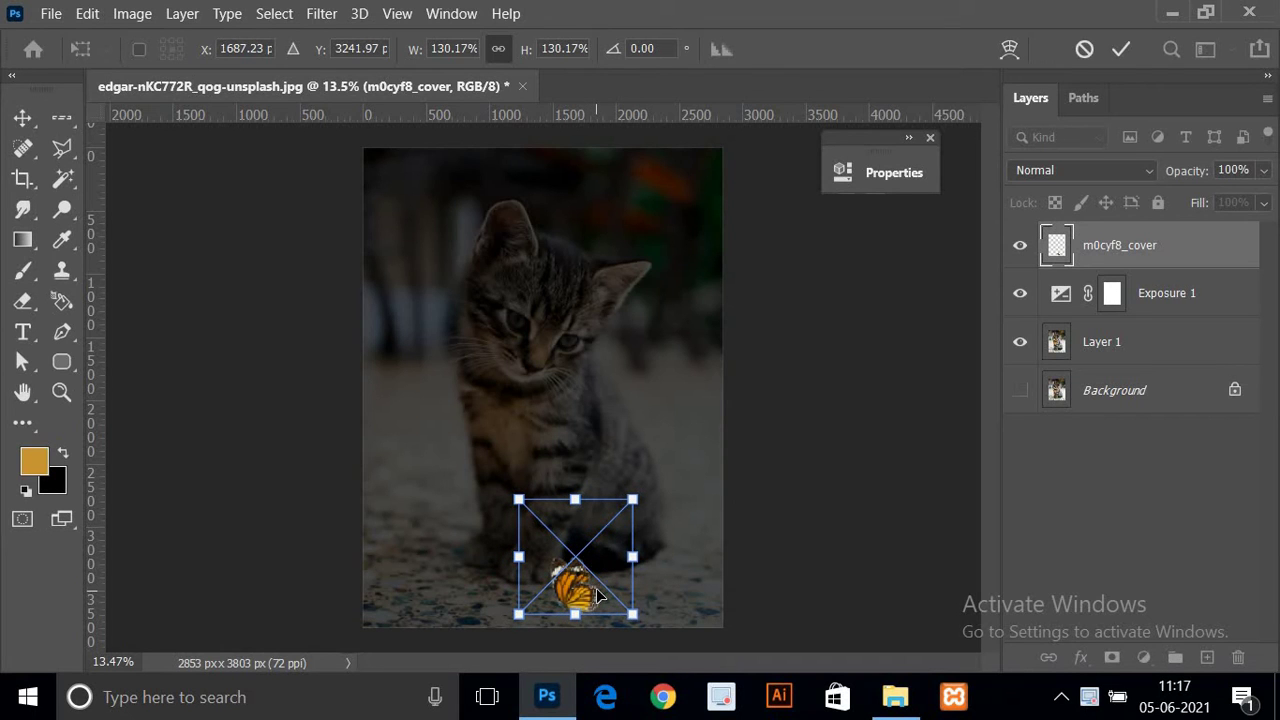
pyautogui.press('Return')
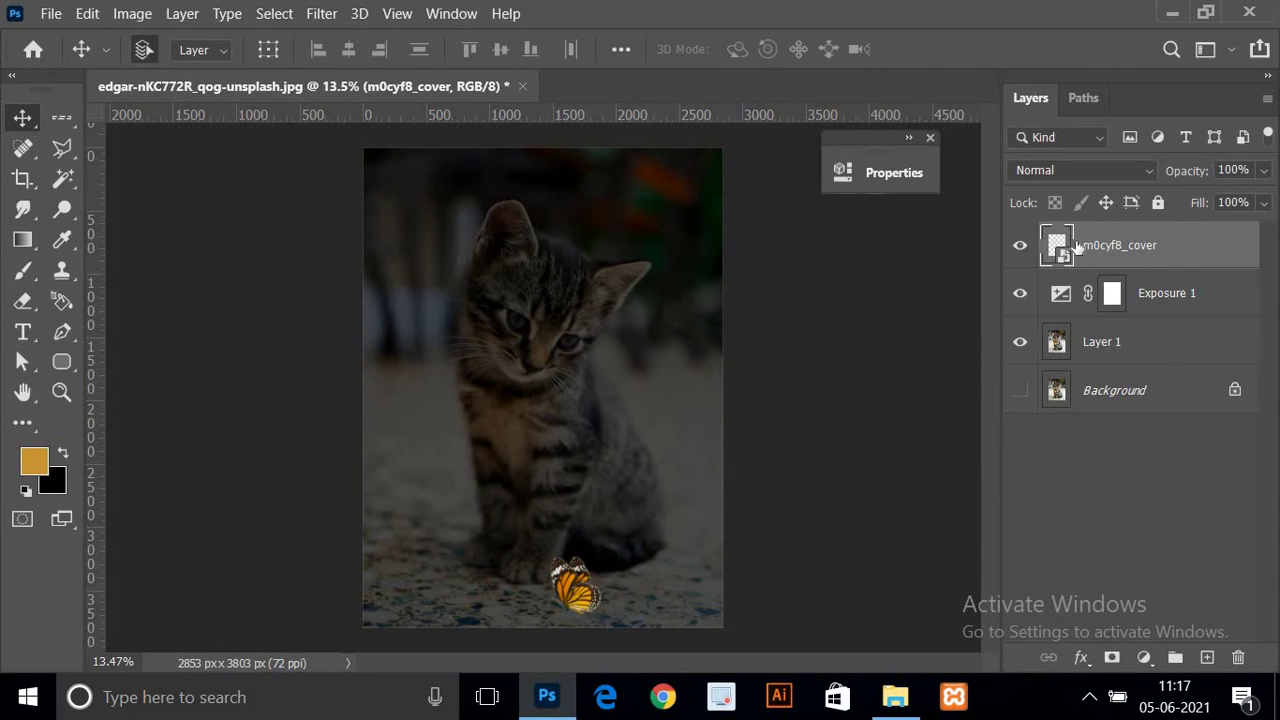
# - Duplicate the butterfly layer, rasterize the copy and set its blend mode to Screen
pyautogui.hotkey('ctrl', 'j')
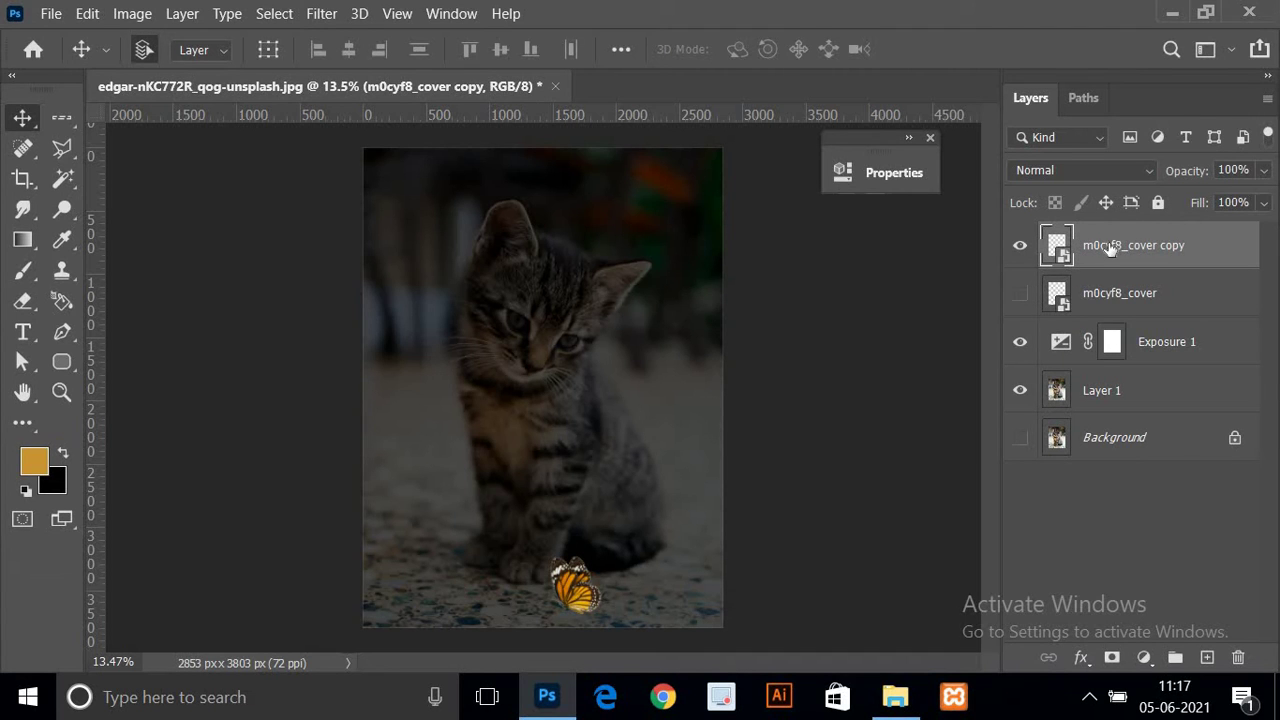
pyautogui.rightClick(1094, 270)
pyautogui.press('Escape')
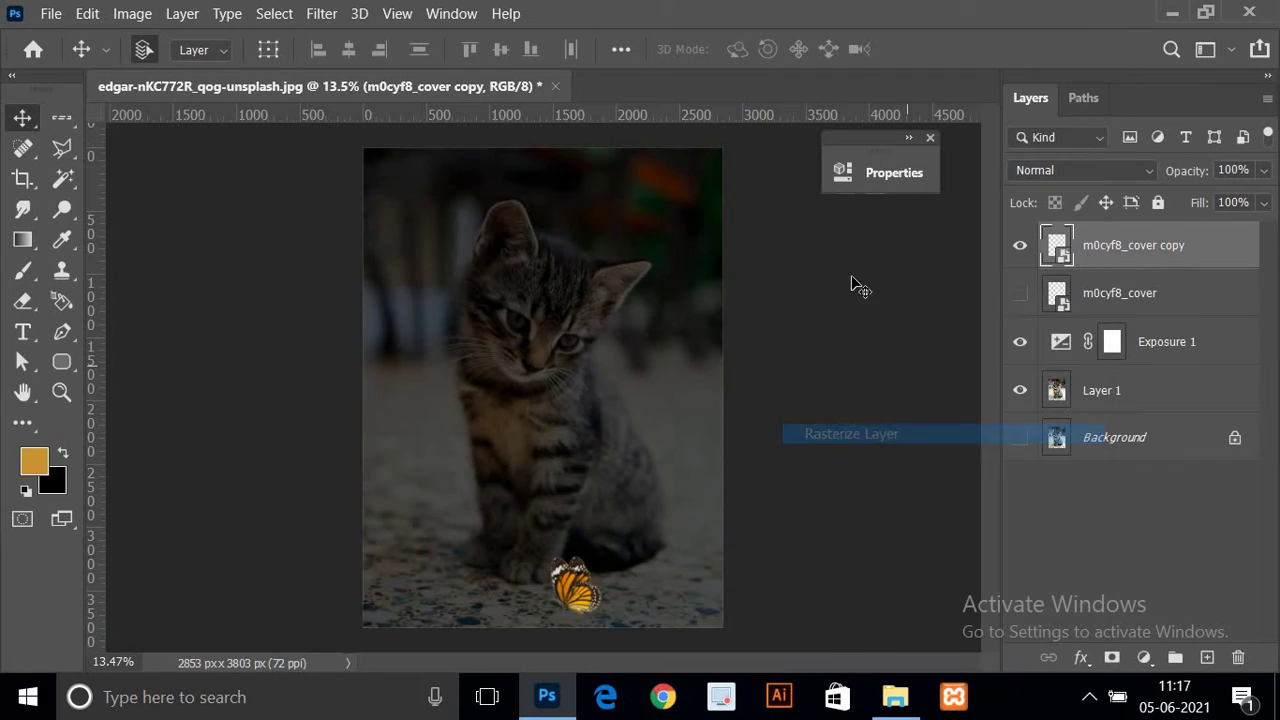
pyautogui.click(1057, 171)
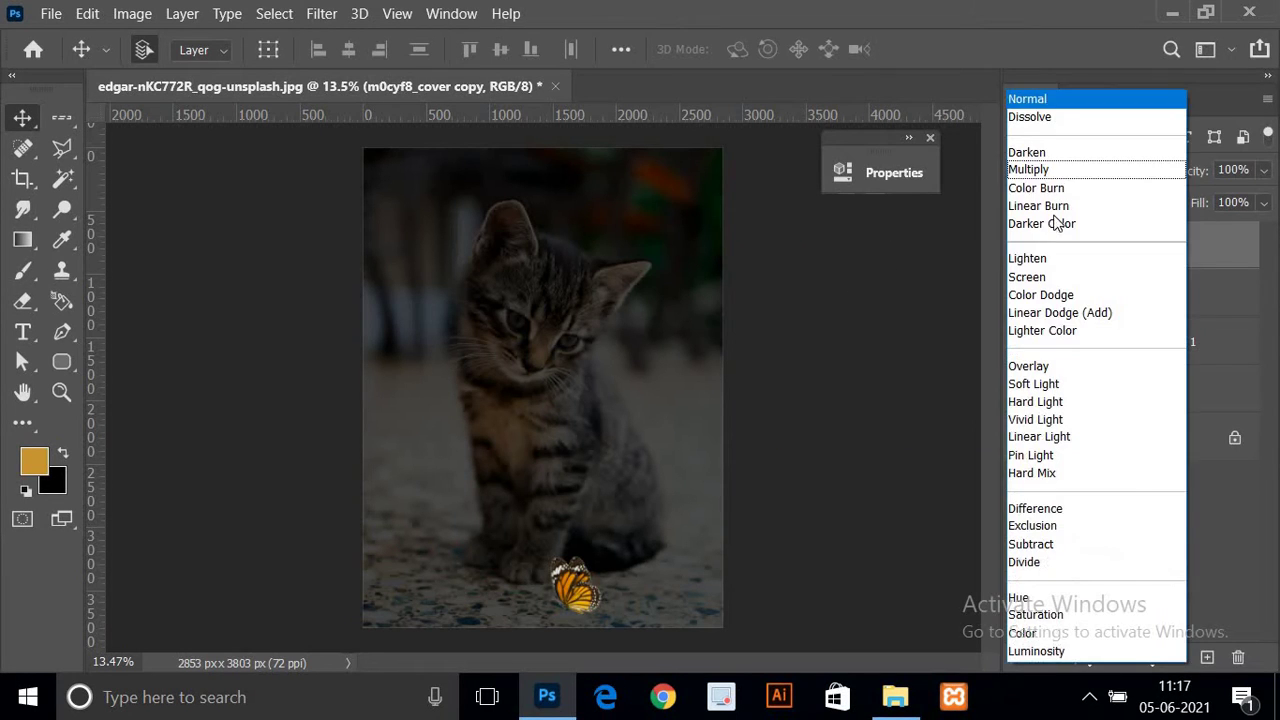
pyautogui.click(1065, 278)
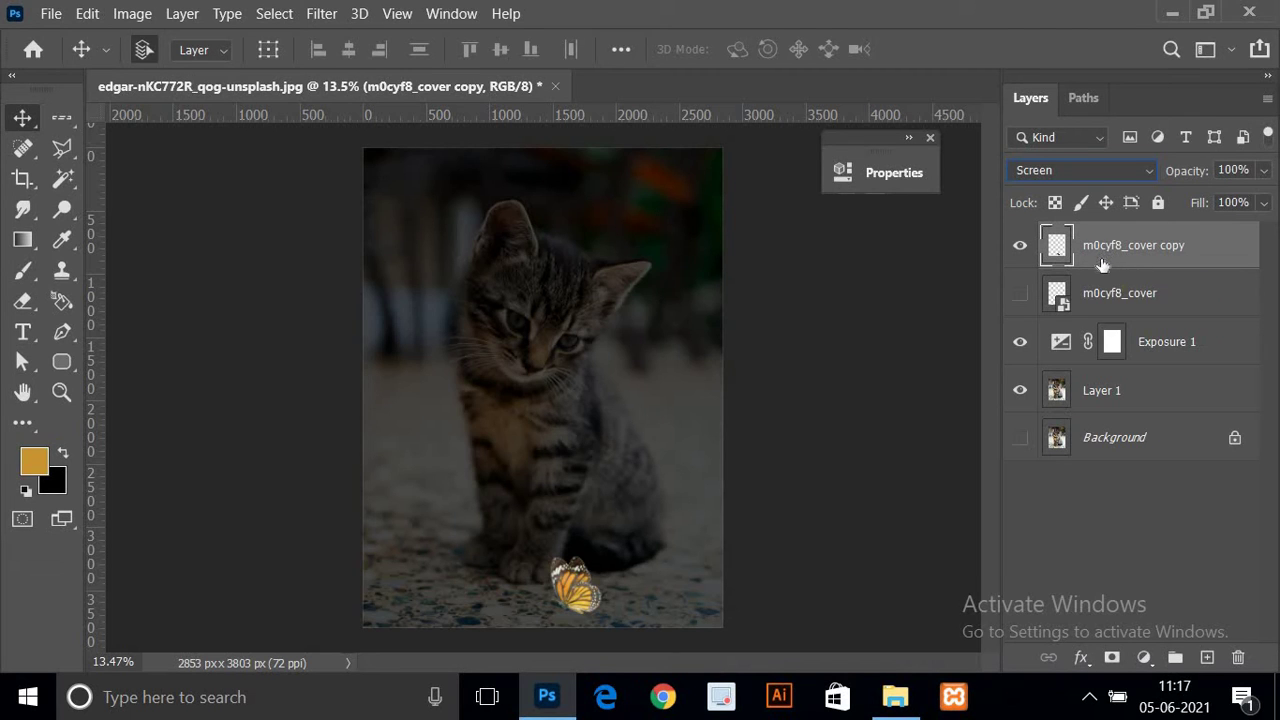
# - Give the butterfly copy a soft orange 250 px Outer Glow, then duplicate that layer
pyautogui.press('ctrl')
pyautogui.click(1081, 657)
pyautogui.click(1093, 626)
pyautogui.moveTo(799, 66); pyautogui.dragTo(1213, 8)
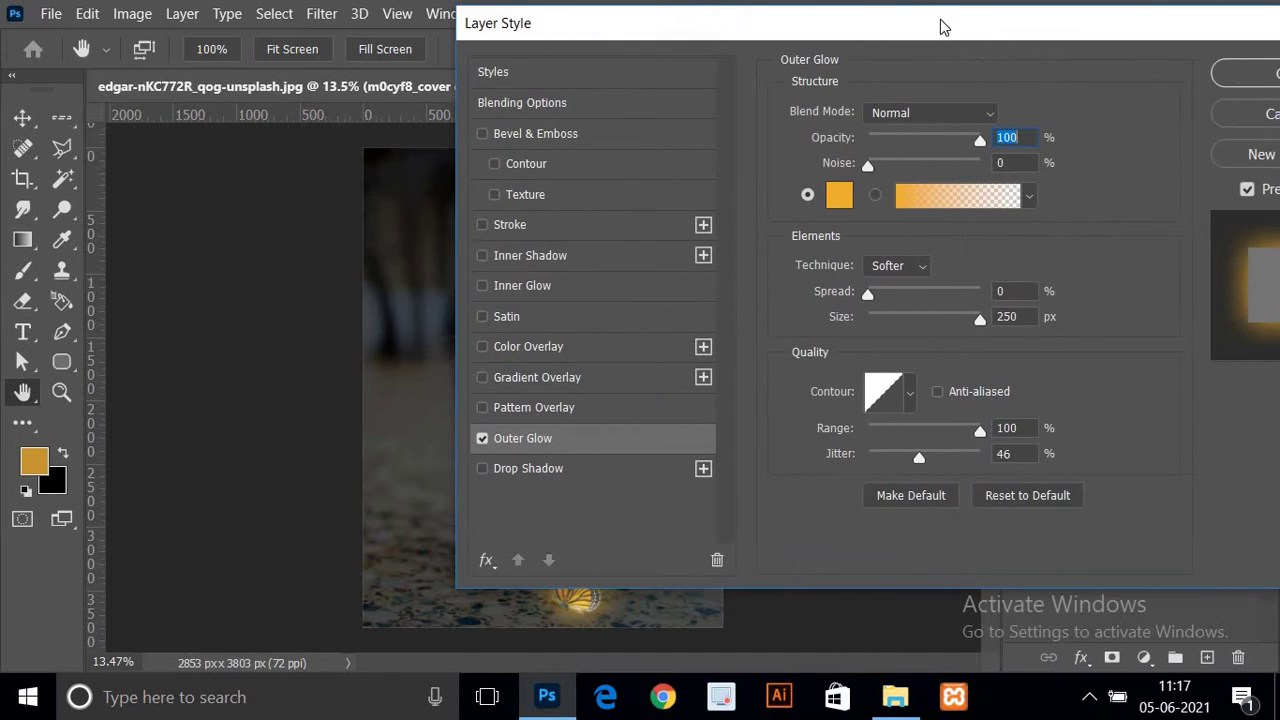
pyautogui.moveTo(1039, 17); pyautogui.dragTo(1125, 18)
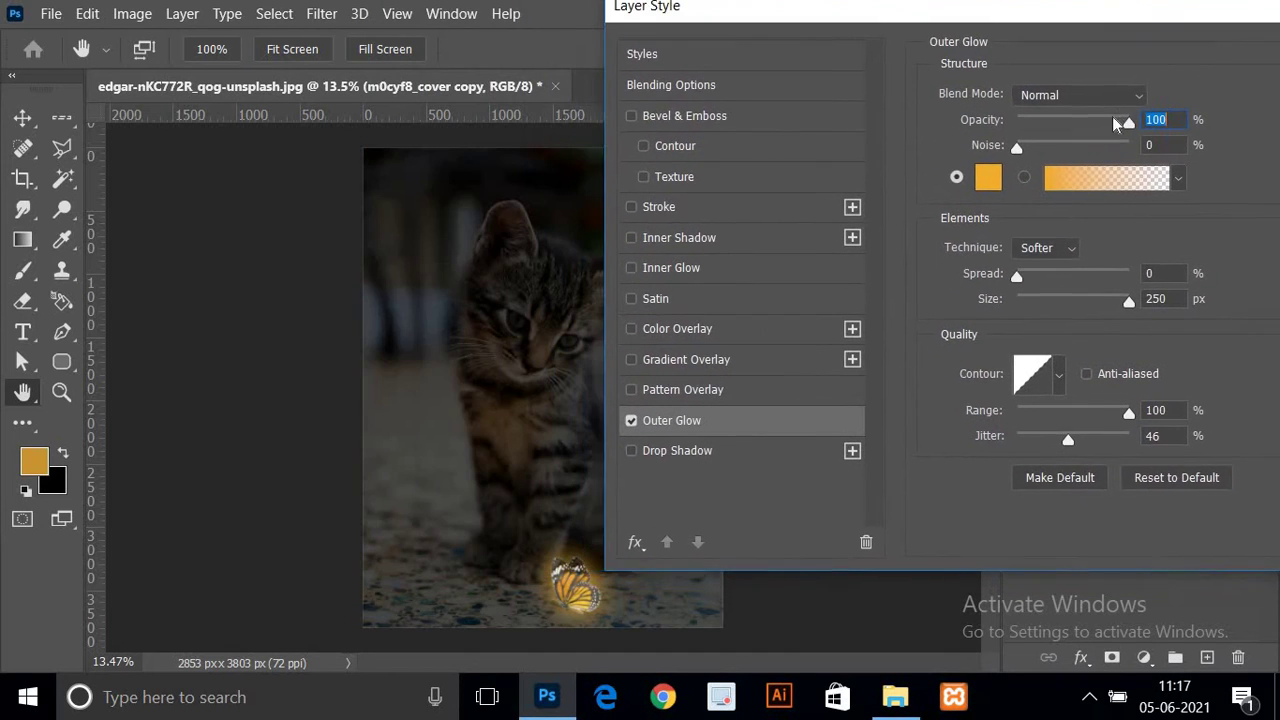
pyautogui.moveTo(1028, 292)
pyautogui.mouseDown()
pyautogui.moveTo(1051, 290)
pyautogui.moveTo(1023, 290)
pyautogui.mouseUp()
pyautogui.click(1022, 292)
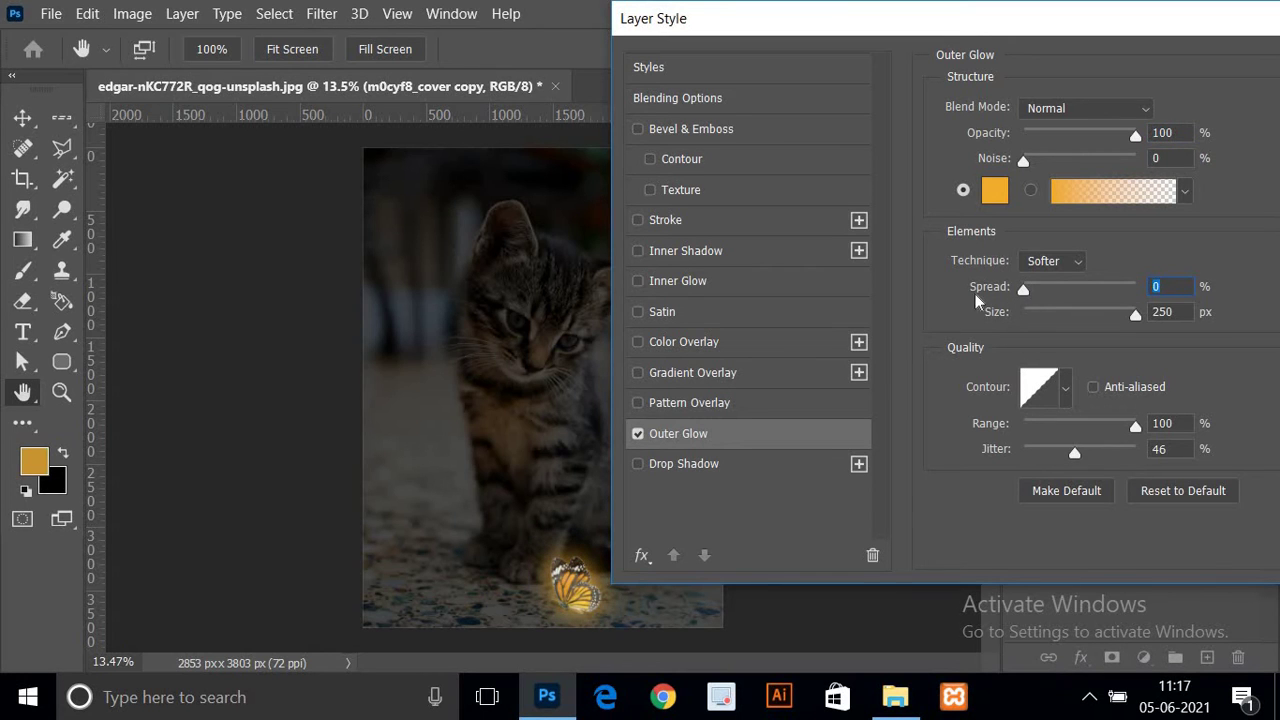
pyautogui.moveTo(1033, 28)
pyautogui.mouseDown()
pyautogui.moveTo(855, 35)
pyautogui.moveTo(634, 14)
pyautogui.moveTo(570, 30)
pyautogui.mouseUp()
pyautogui.click(1028, 68)
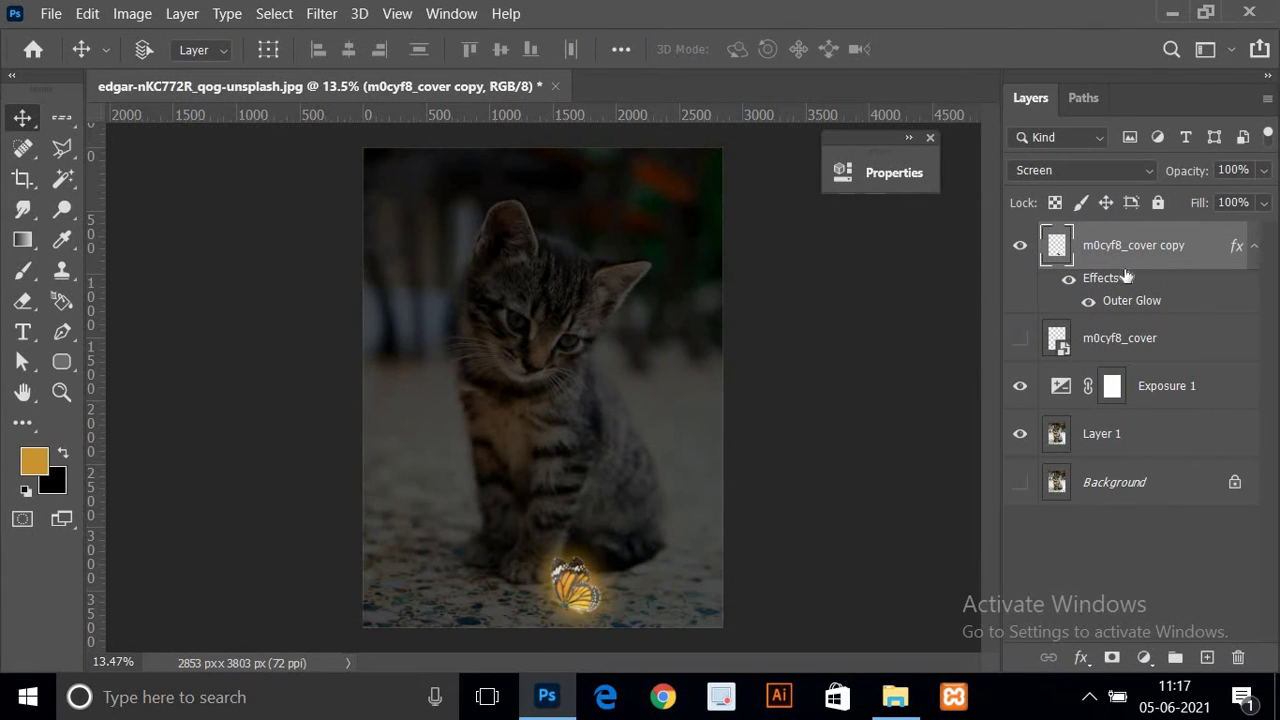
pyautogui.hotkey('ctrl', 'j')
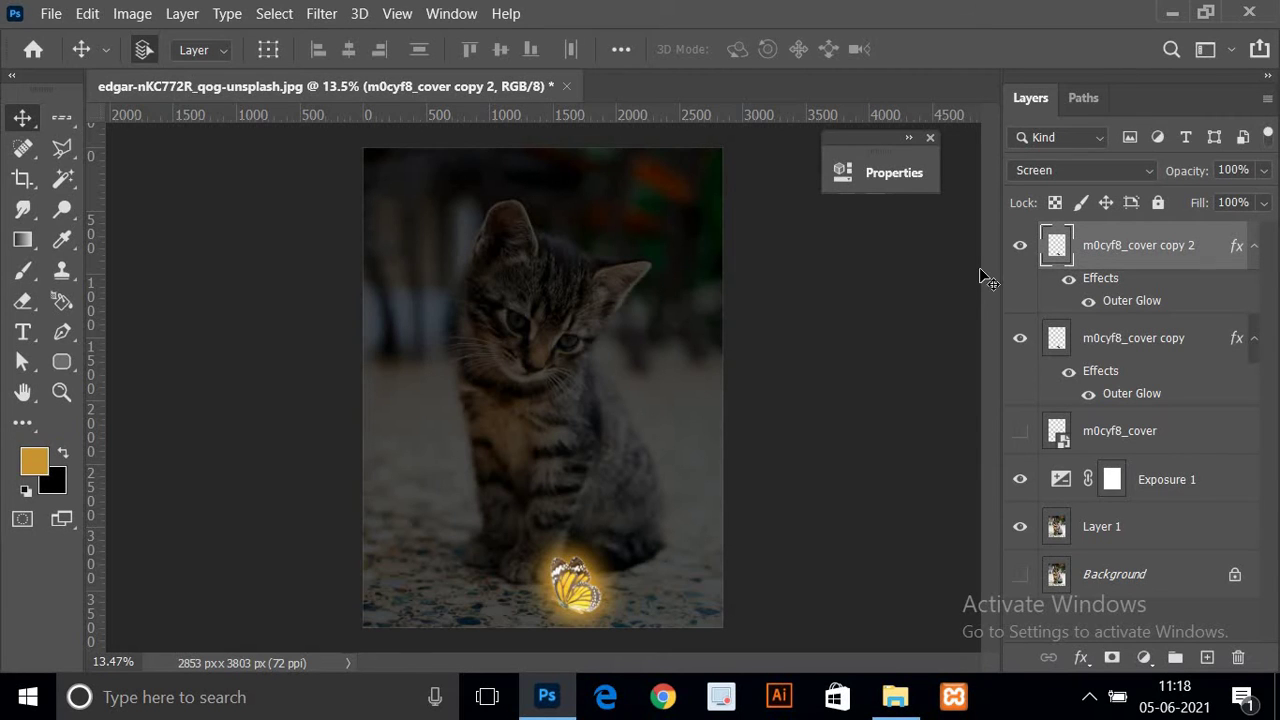
# - Add a new layer and set the foreground colour to bright yellow fde531
pyautogui.click(1207, 658)
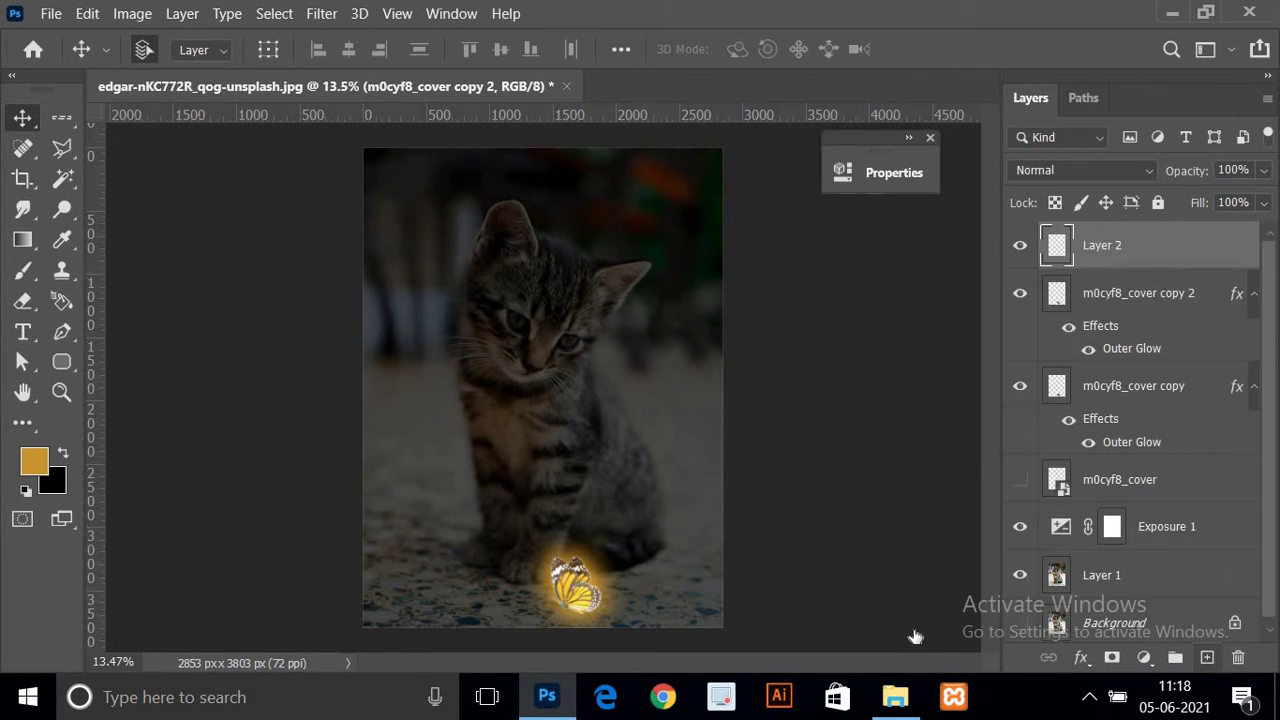
pyautogui.click(28, 465)
pyautogui.click(604, 572)
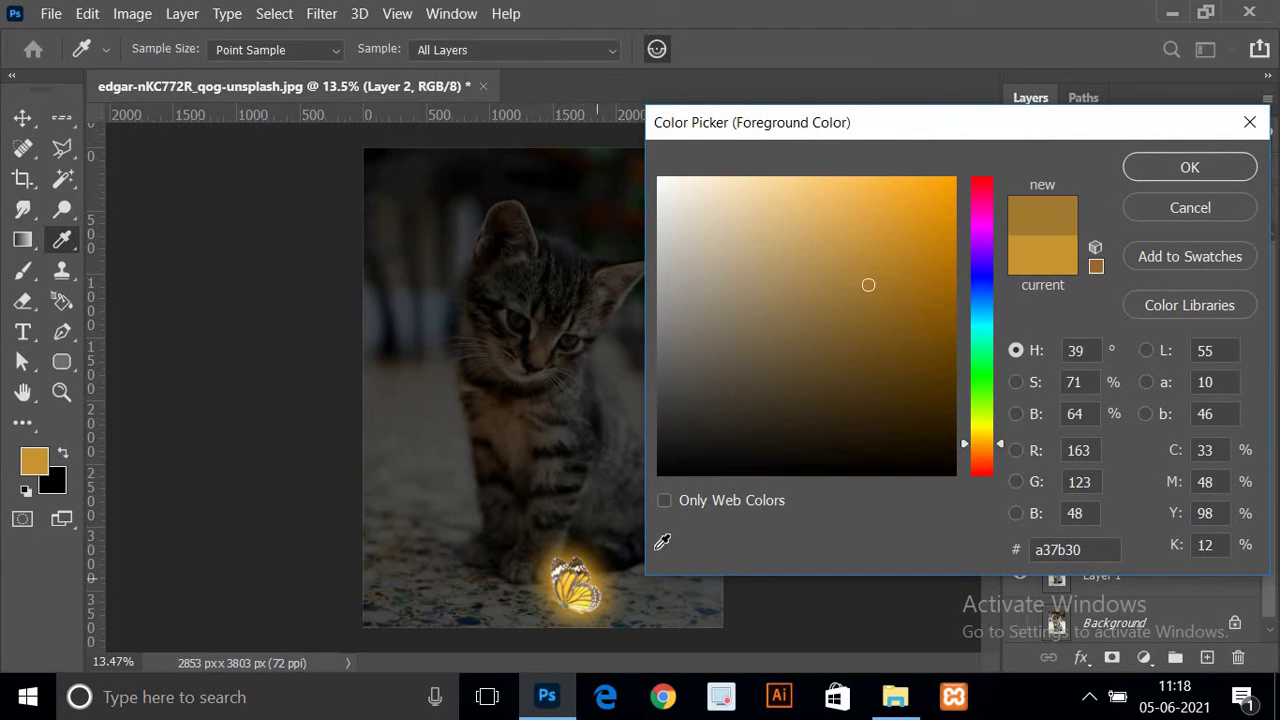
pyautogui.click(595, 553)
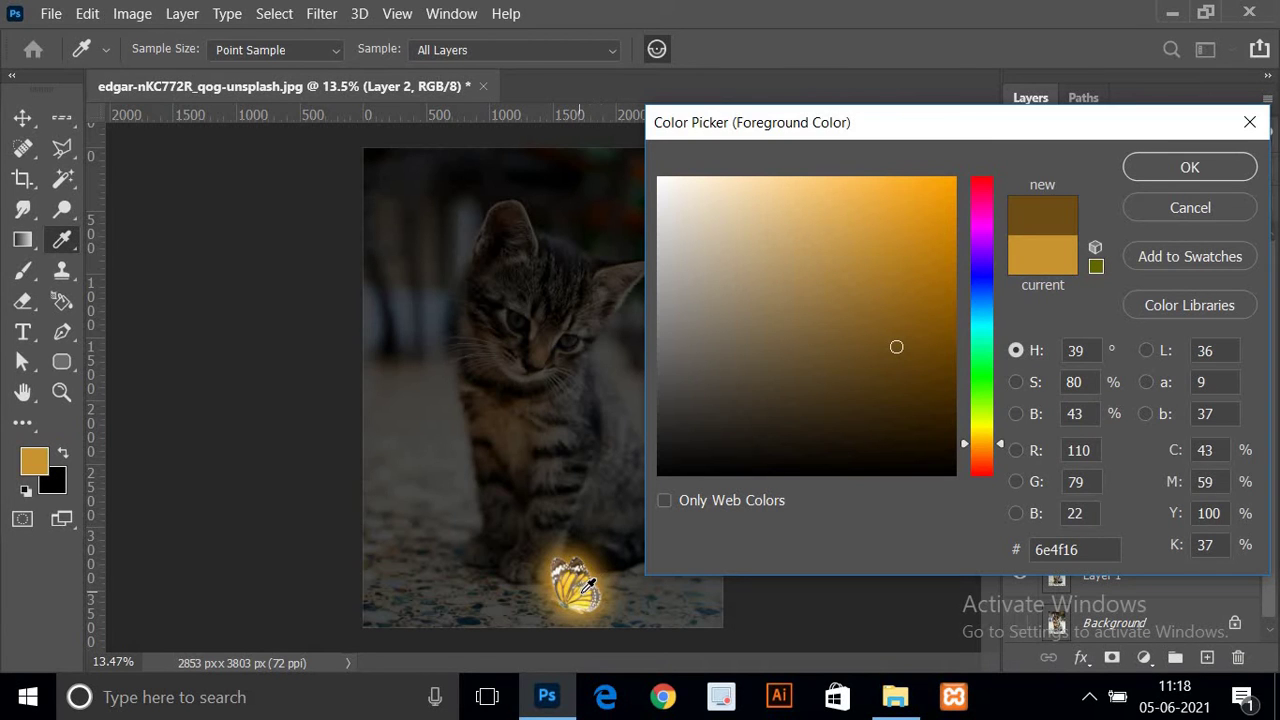
pyautogui.click(590, 584)
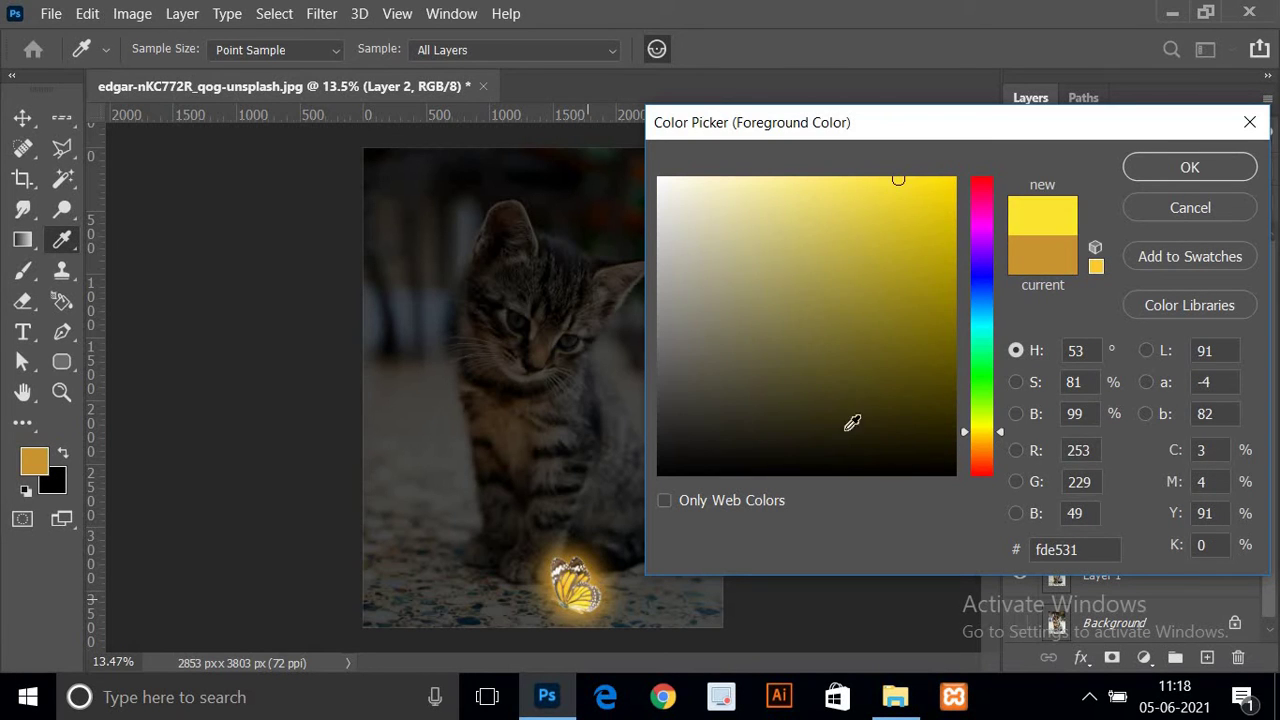
pyautogui.click(1170, 168)
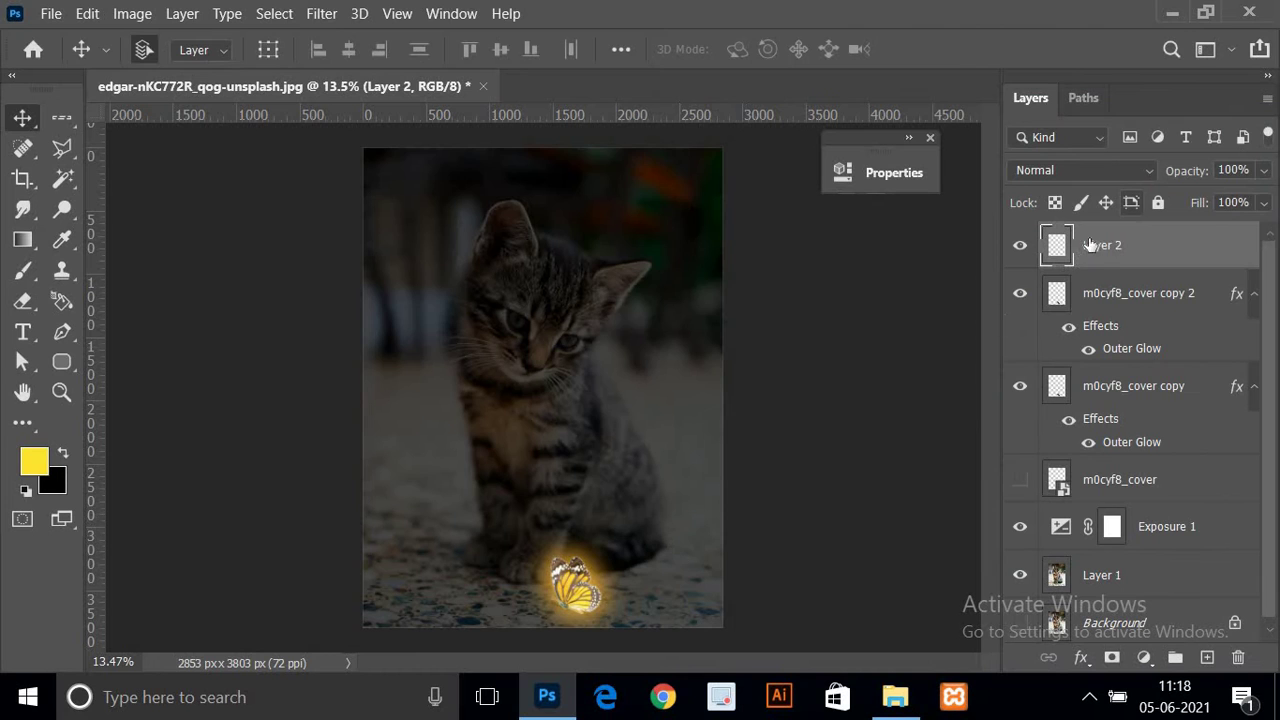
# - Paint soft 12%-opacity yellow strokes around and left of the butterfly on Layer 2
pyautogui.click(23, 270)
pyautogui.scroll(1, 490, 550)
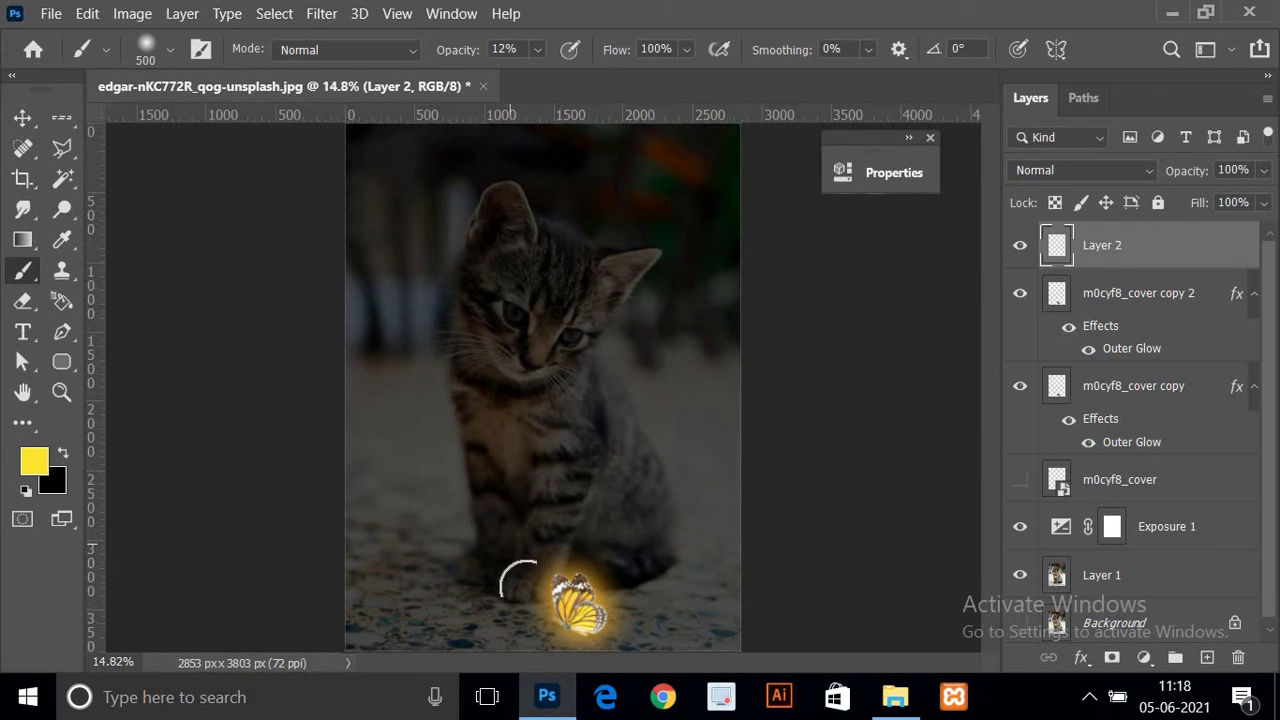
pyautogui.moveTo(600, 543); pyautogui.dragTo(586, 586)
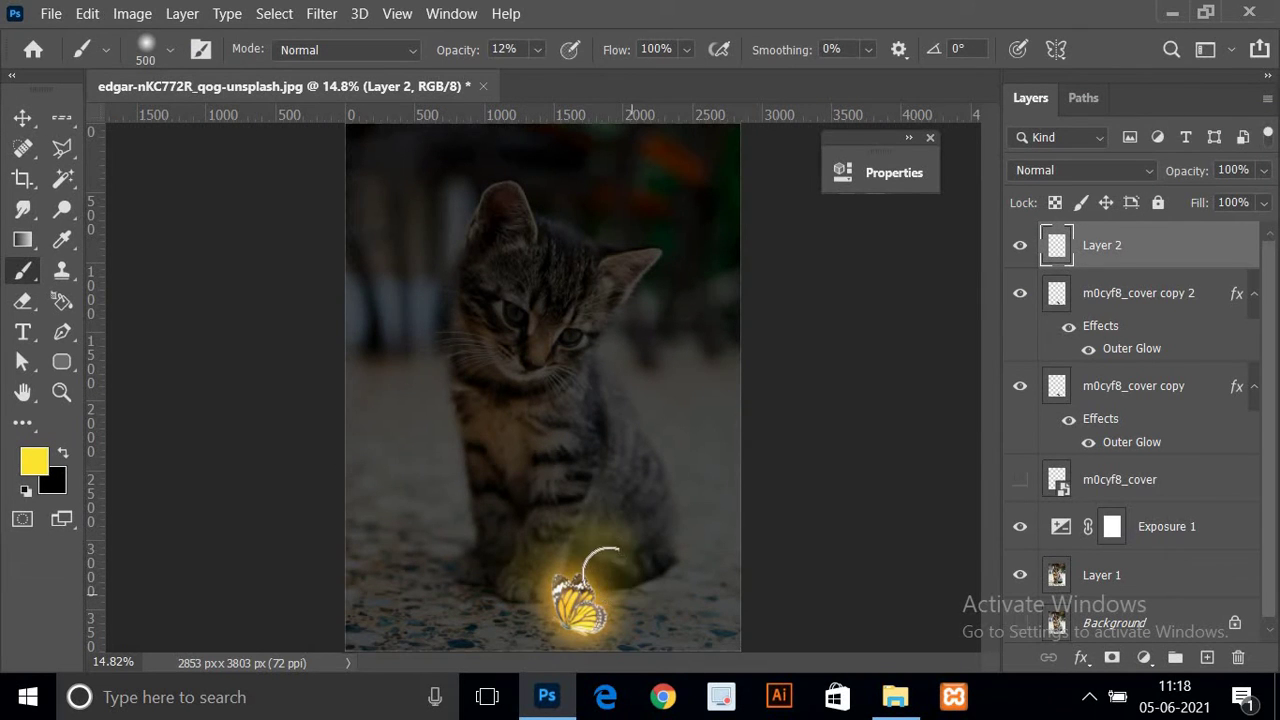
pyautogui.moveTo(608, 648); pyautogui.dragTo(621, 648)
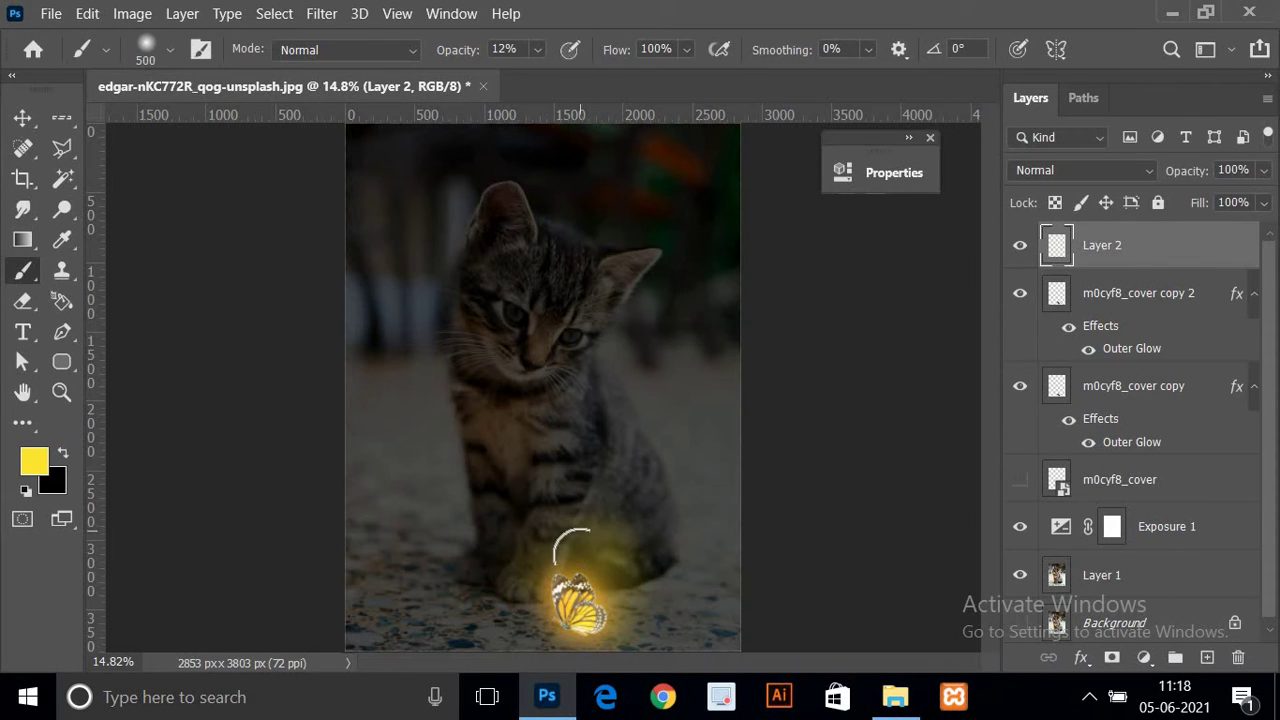
pyautogui.moveTo(565, 560)
pyautogui.mouseDown()
pyautogui.moveTo(615, 573)
pyautogui.moveTo(623, 634)
pyautogui.mouseUp()
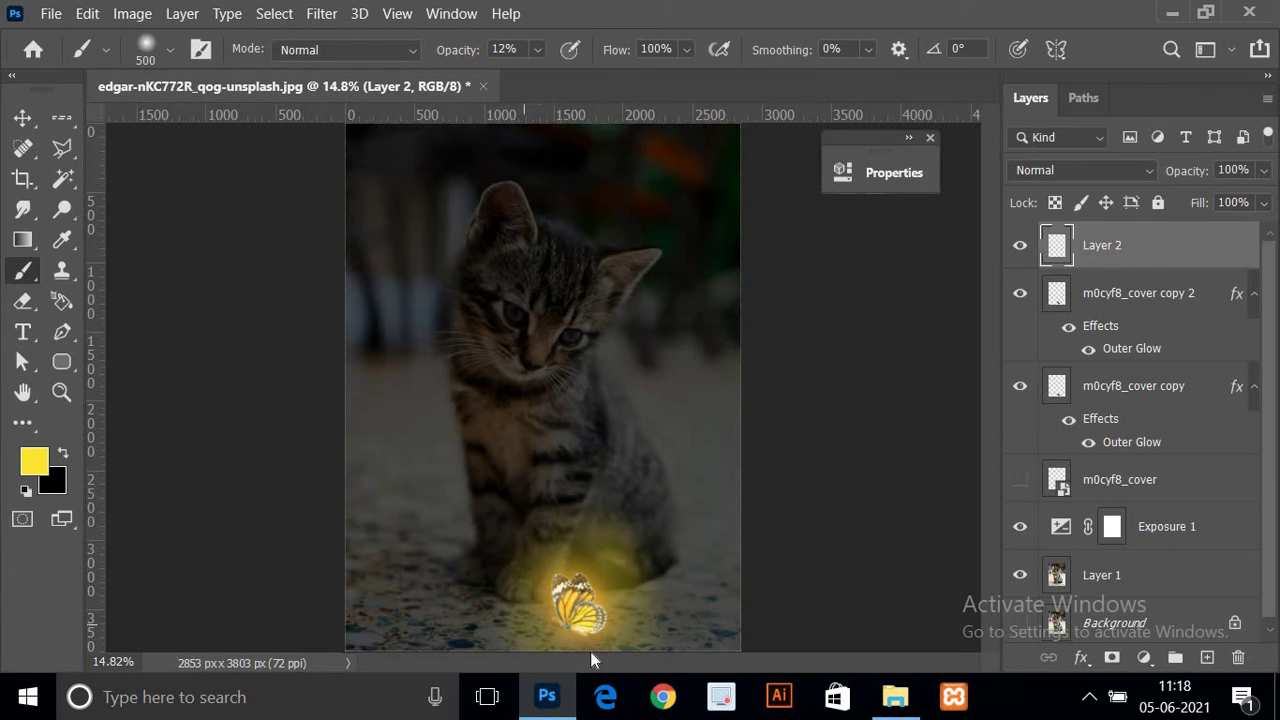
pyautogui.moveTo(537, 634); pyautogui.dragTo(629, 585)
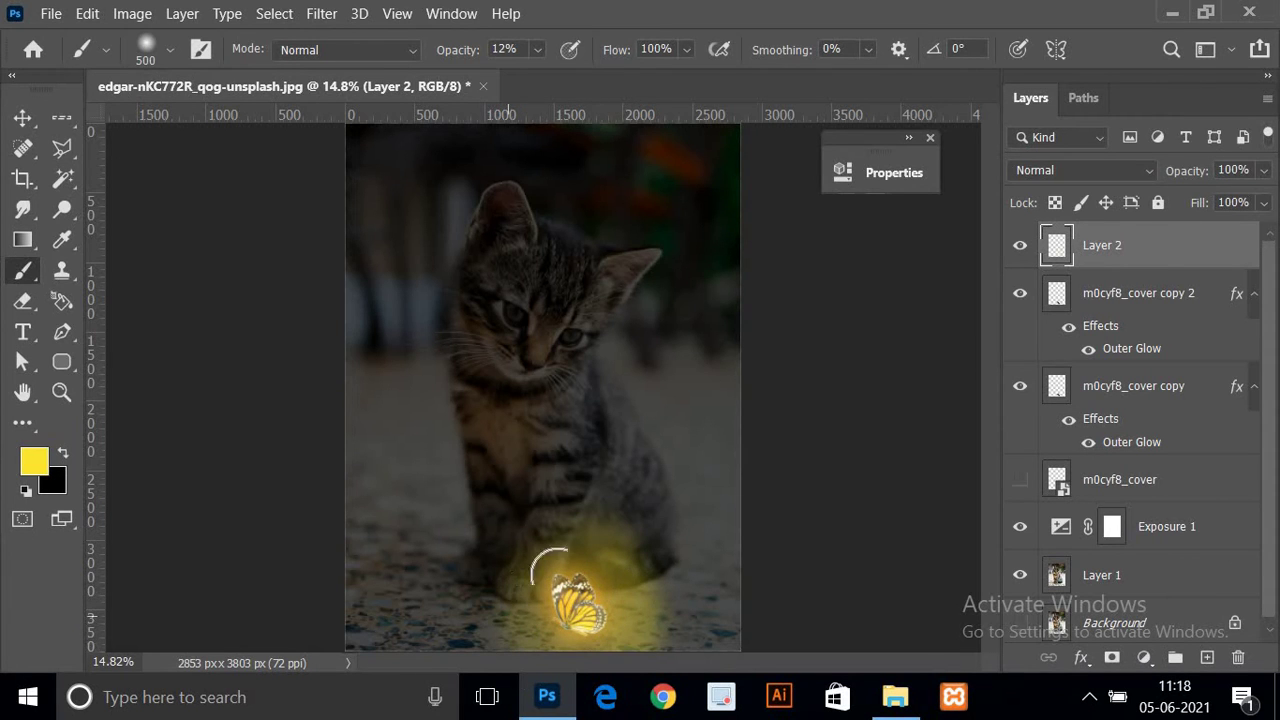
pyautogui.moveTo(543, 528); pyautogui.dragTo(600, 543)
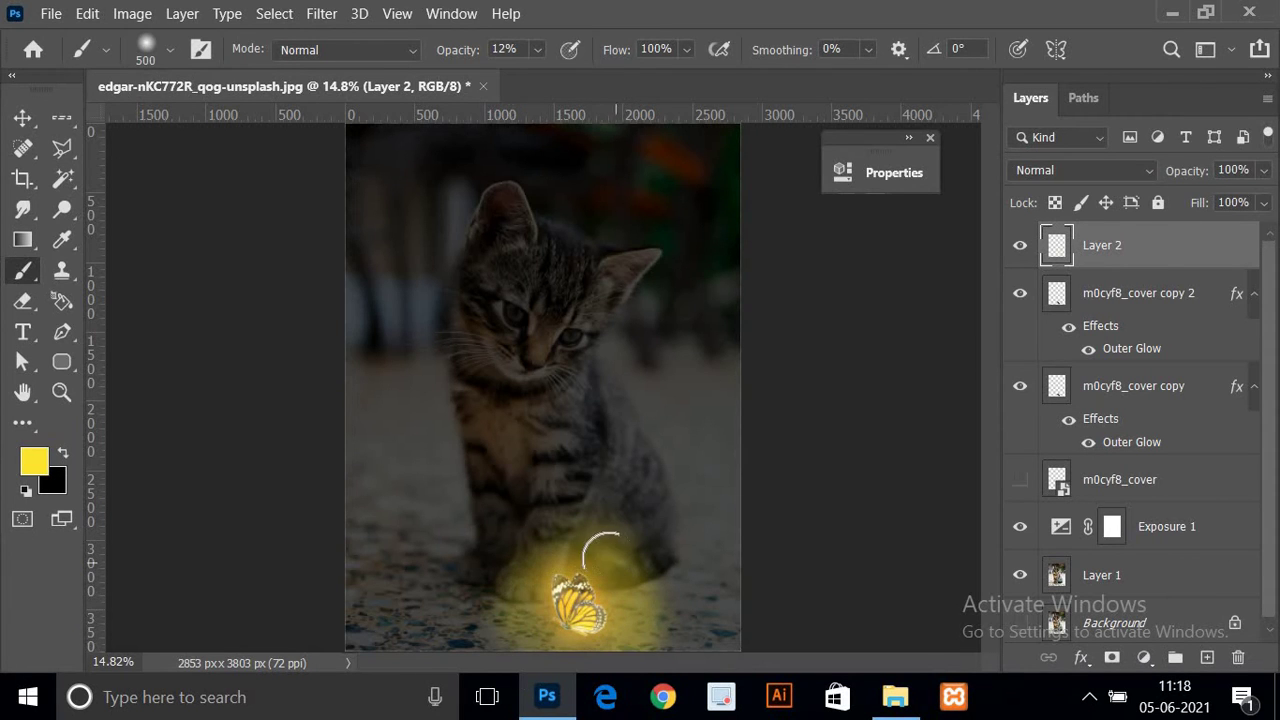
# - Add a layer mask to Layer 2
pyautogui.click(1110, 658)
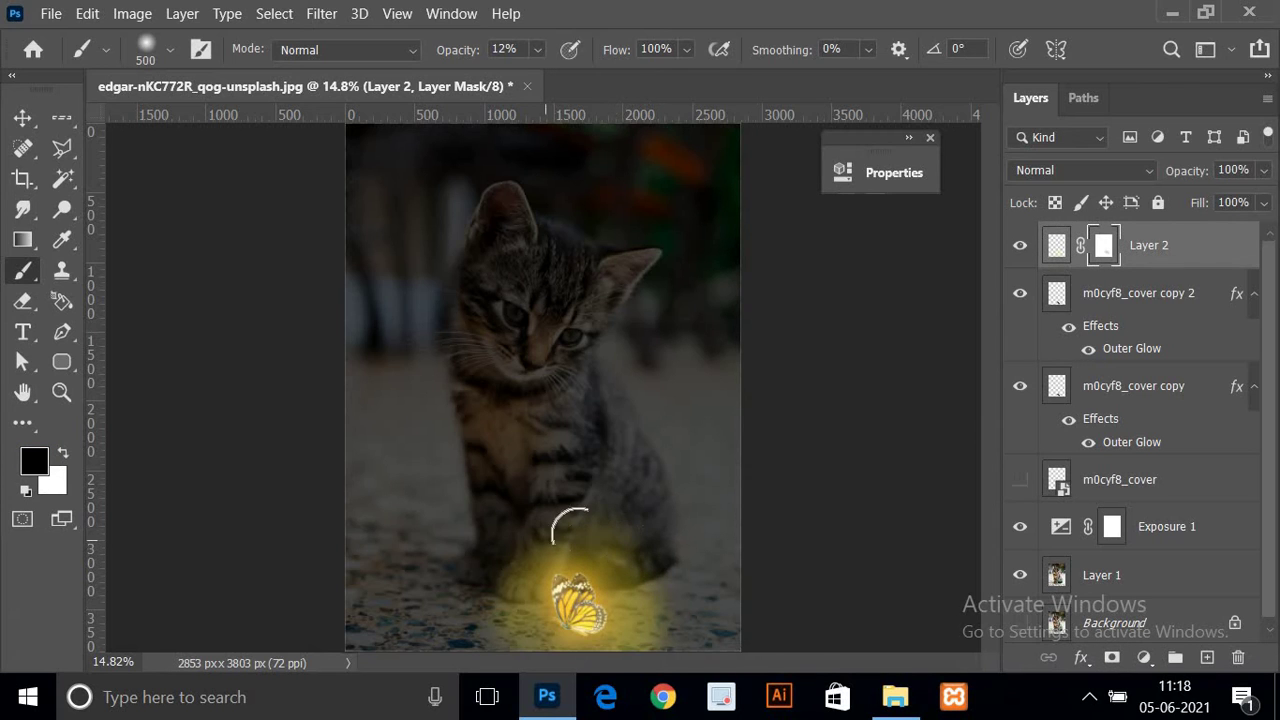
pyautogui.scroll(-3, 625, 515)
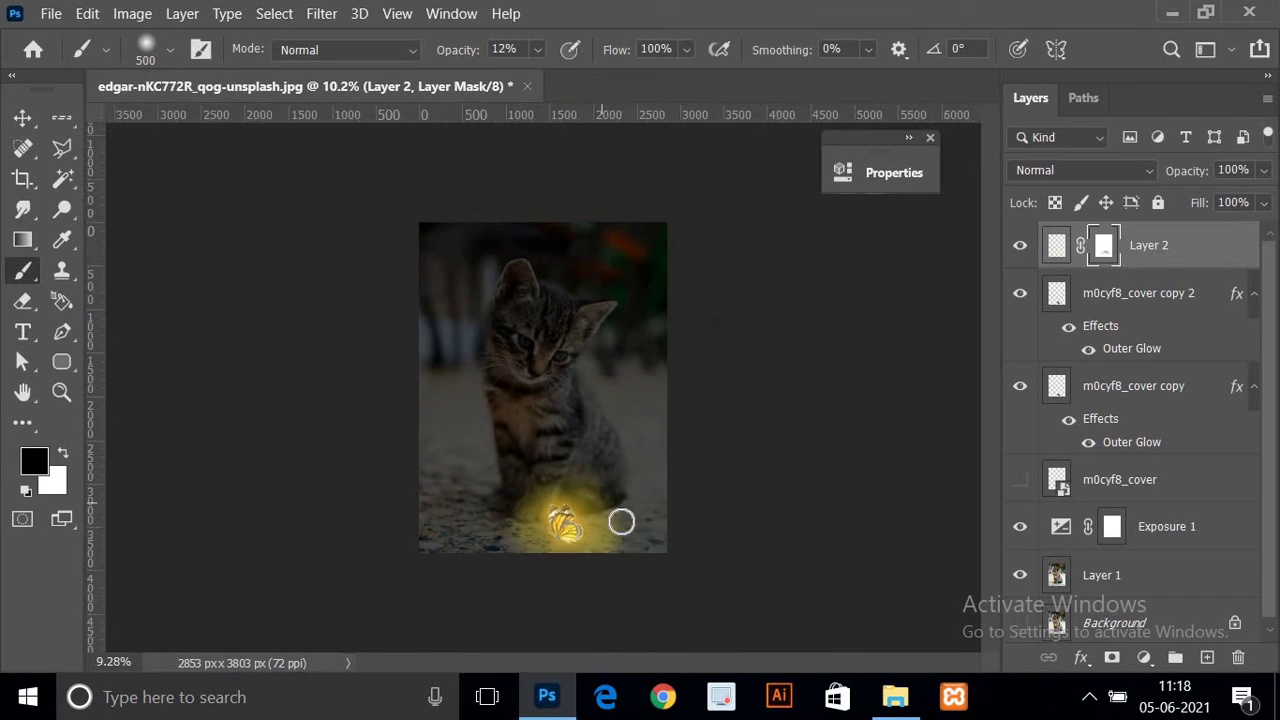
pyautogui.scroll(-2, 612, 523)
pyautogui.scroll(2, 650, 530)
pyautogui.scroll(1, 690, 535)
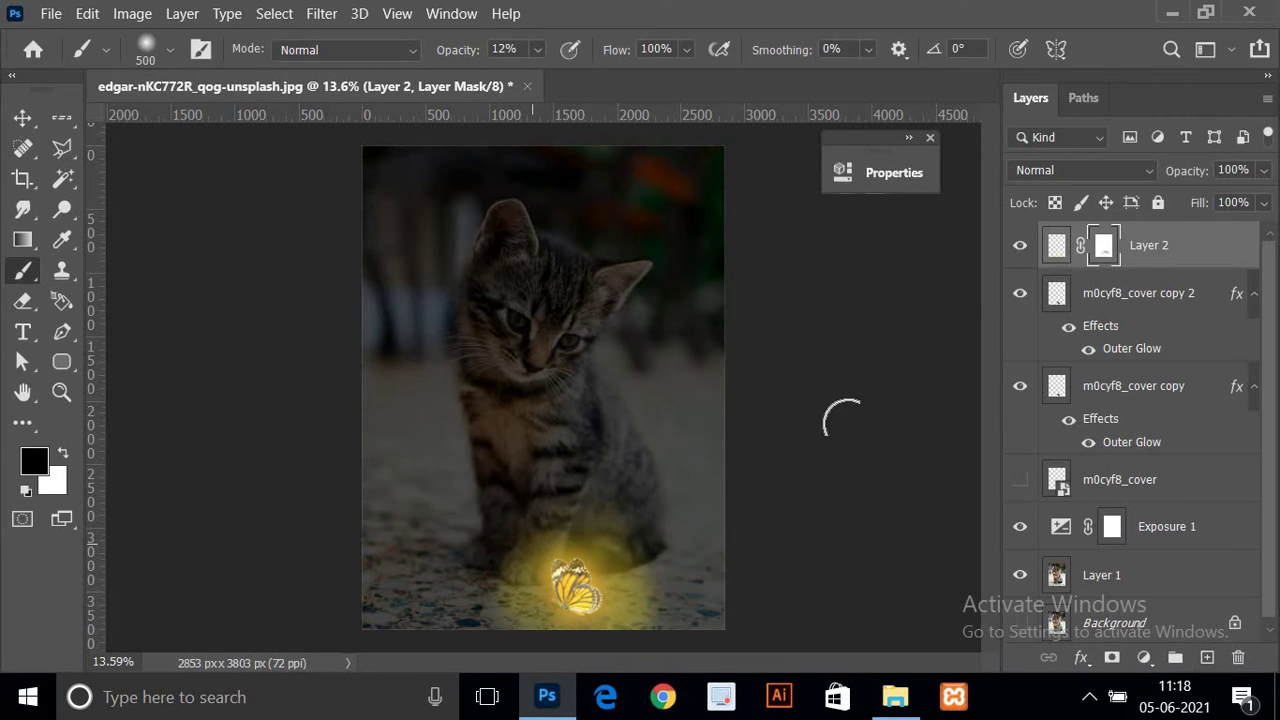
# - Paint more yellow glow on Layer 2's pixels left of the butterfly
pyautogui.press('x')
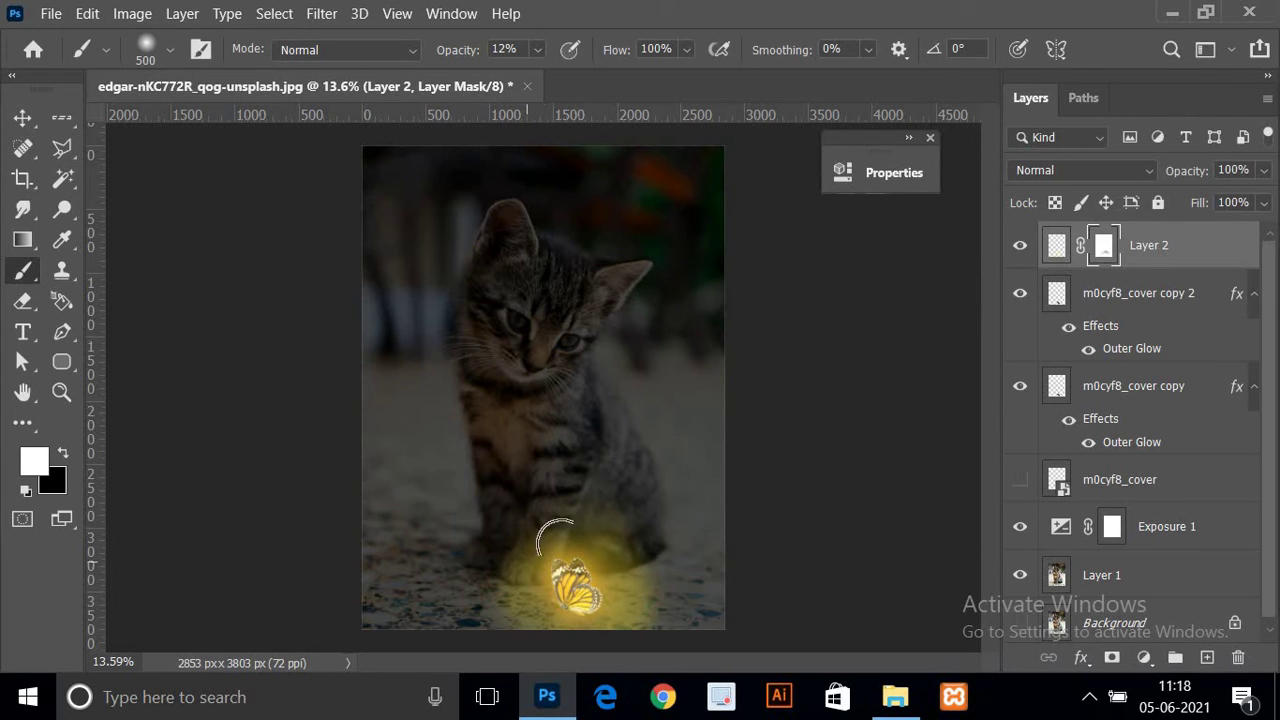
pyautogui.click(1055, 245)
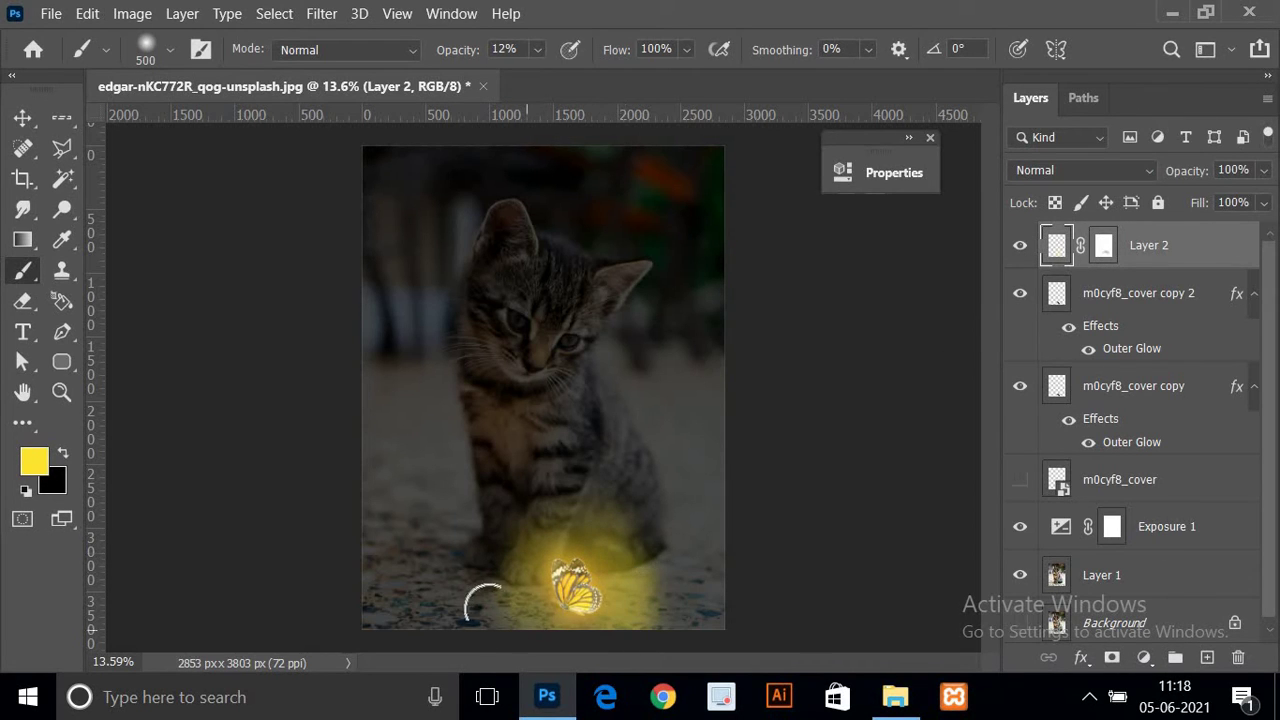
pyautogui.click(500, 574)
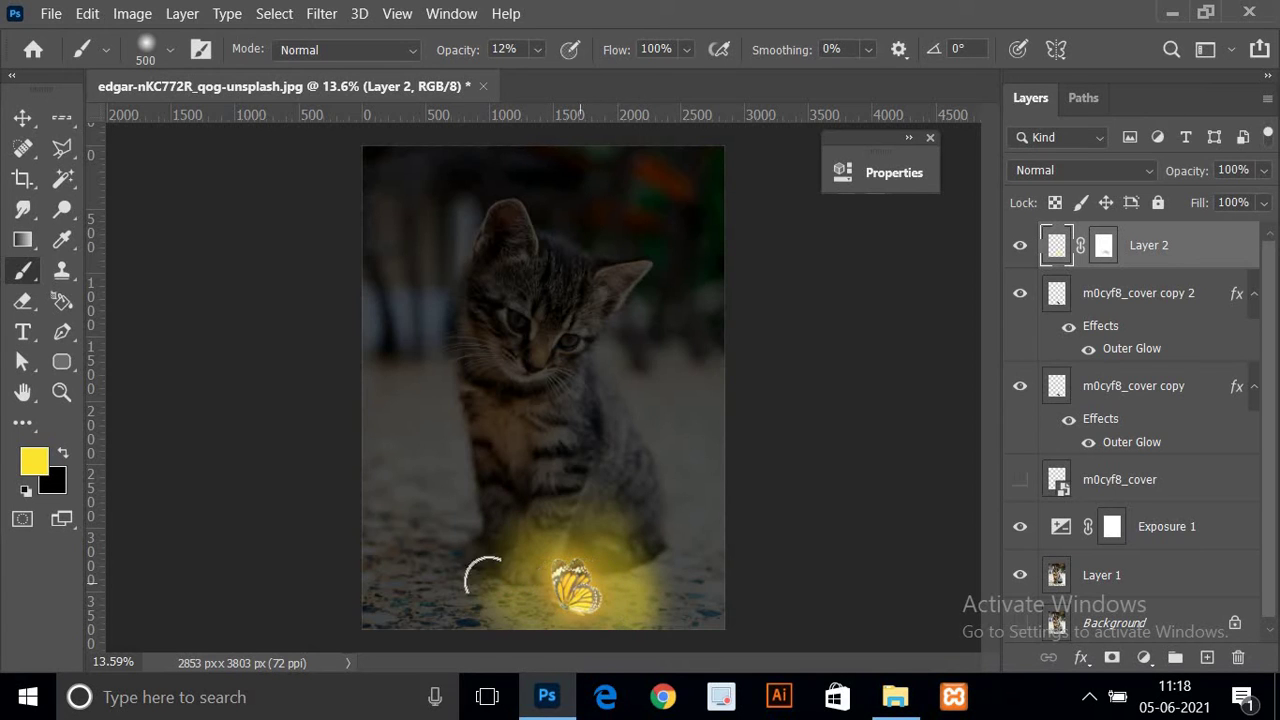
pyautogui.press('x')
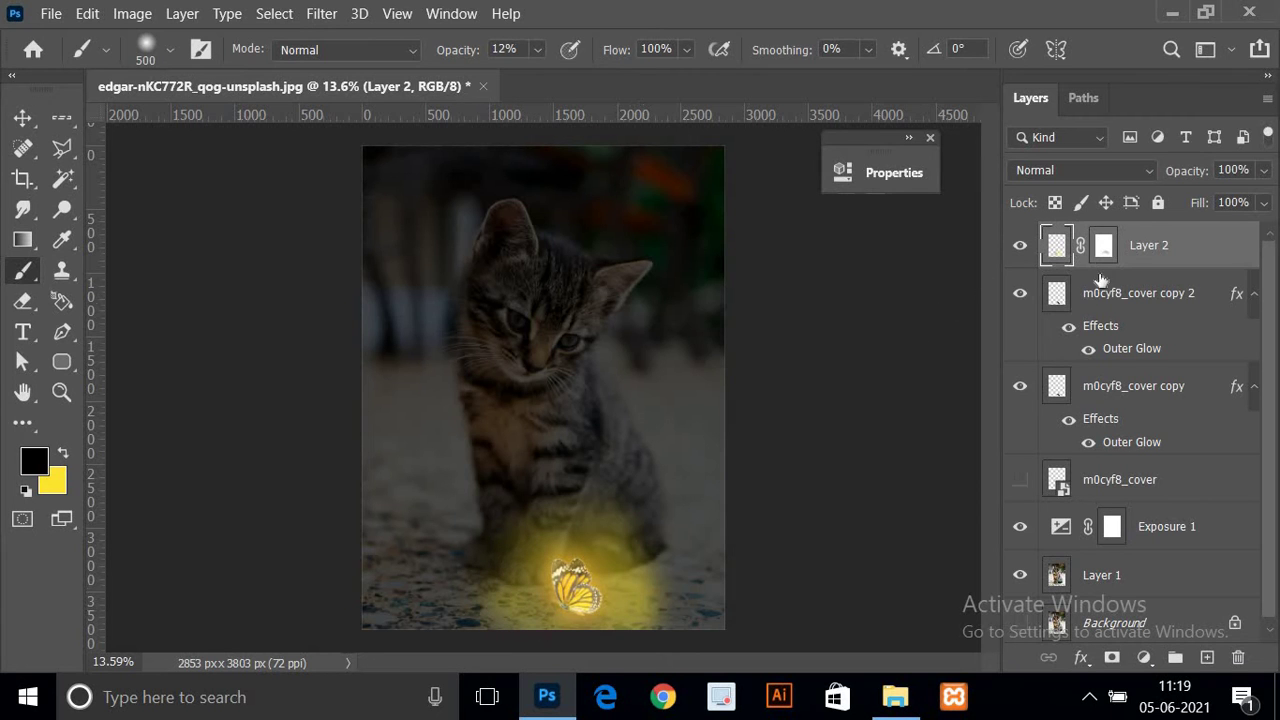
# - Set Layer 2 to Soft Light and dab yellow on the butterfly at 100% brush opacity
pyautogui.click(1101, 166)
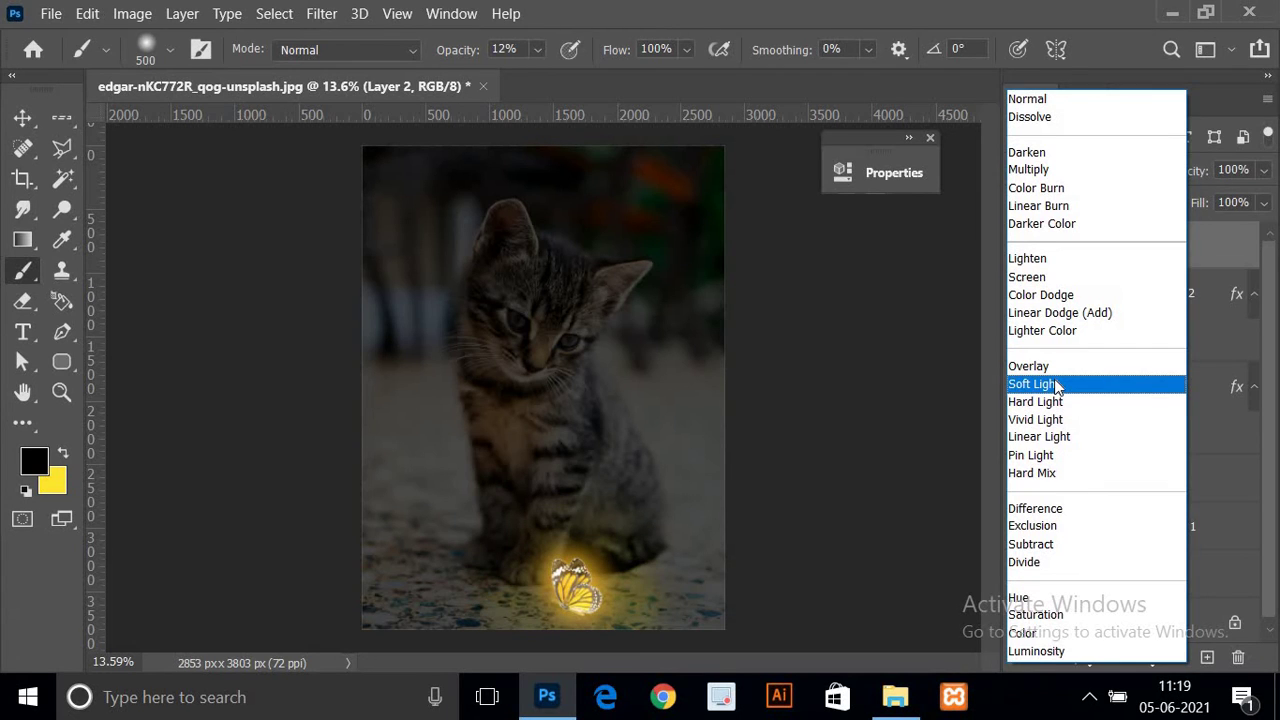
pyautogui.click(1056, 387)
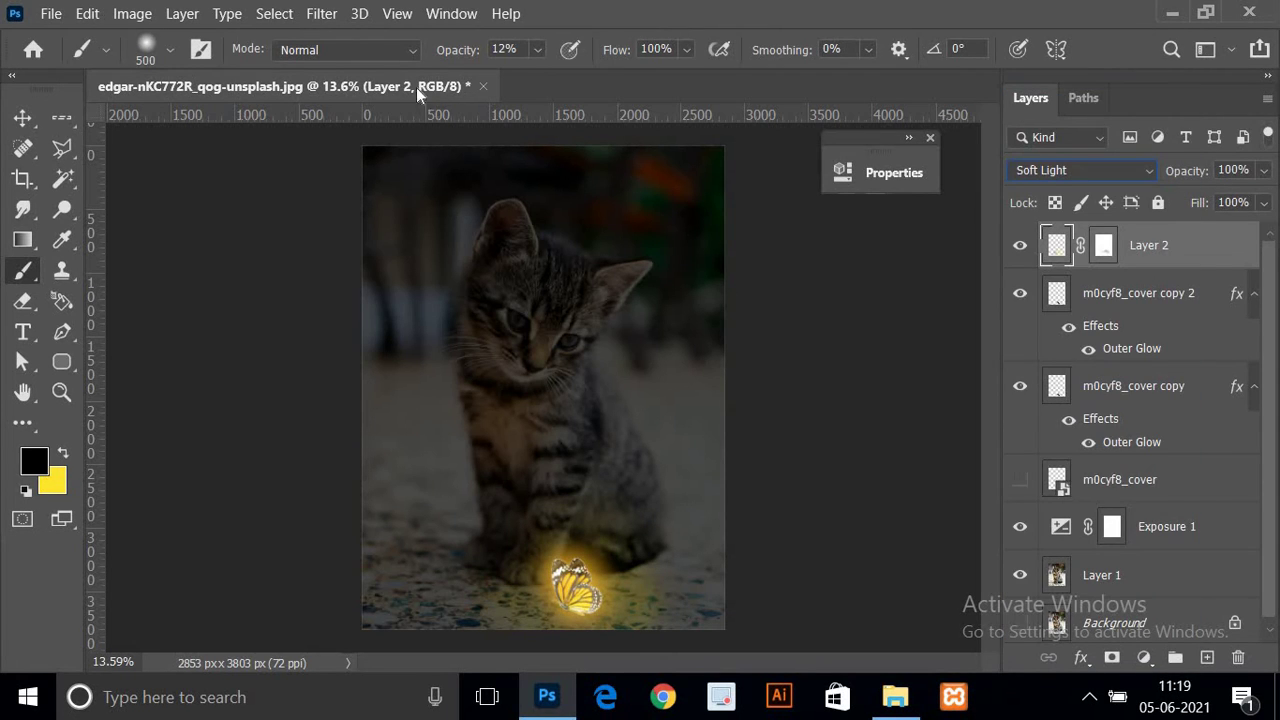
pyautogui.press('0')
pyautogui.click(632, 556)
# - Paint a brighter yellow glow right of and below the butterfly on Layer 2
pyautogui.click(1100, 246)
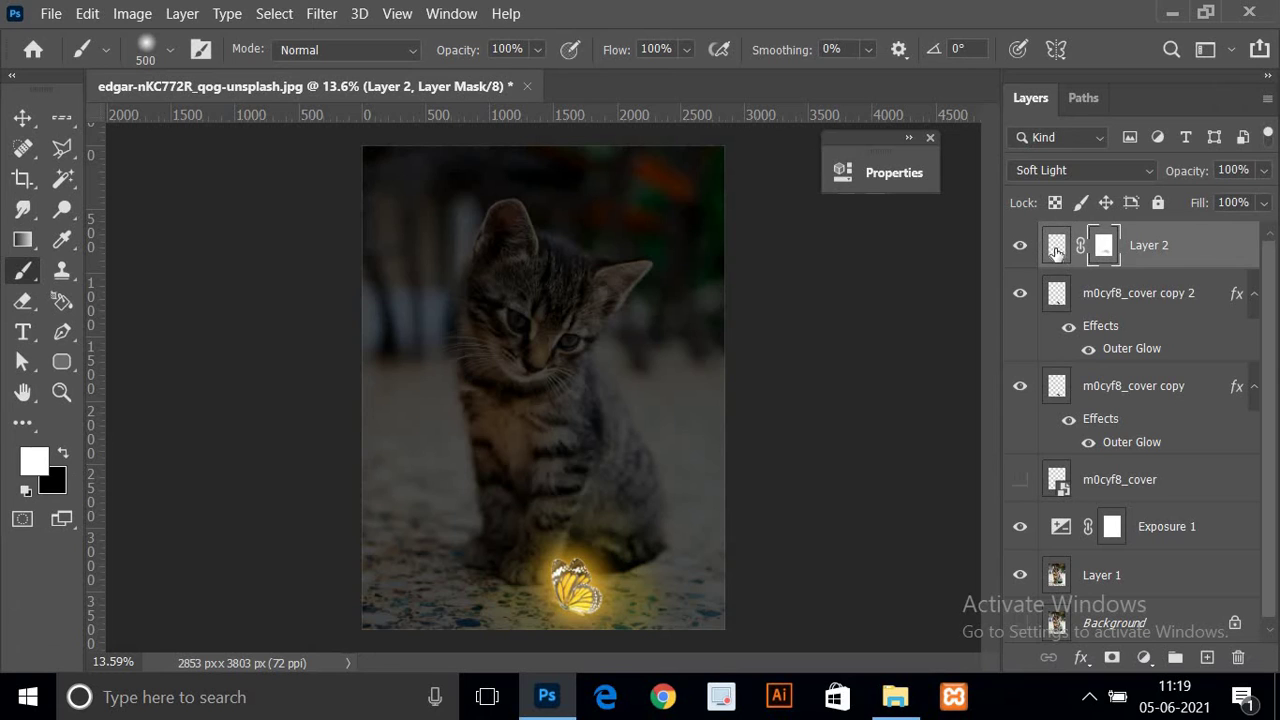
pyautogui.click(1057, 248)
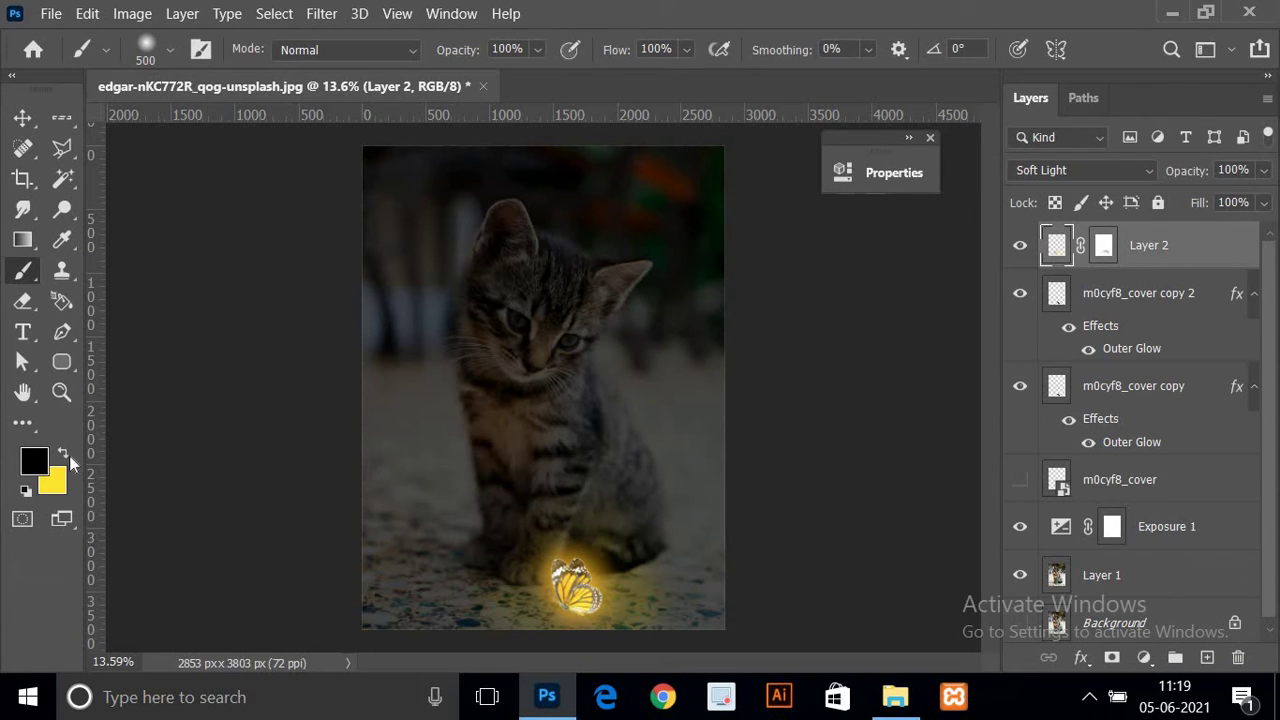
pyautogui.click(64, 454)
pyautogui.click(625, 578)
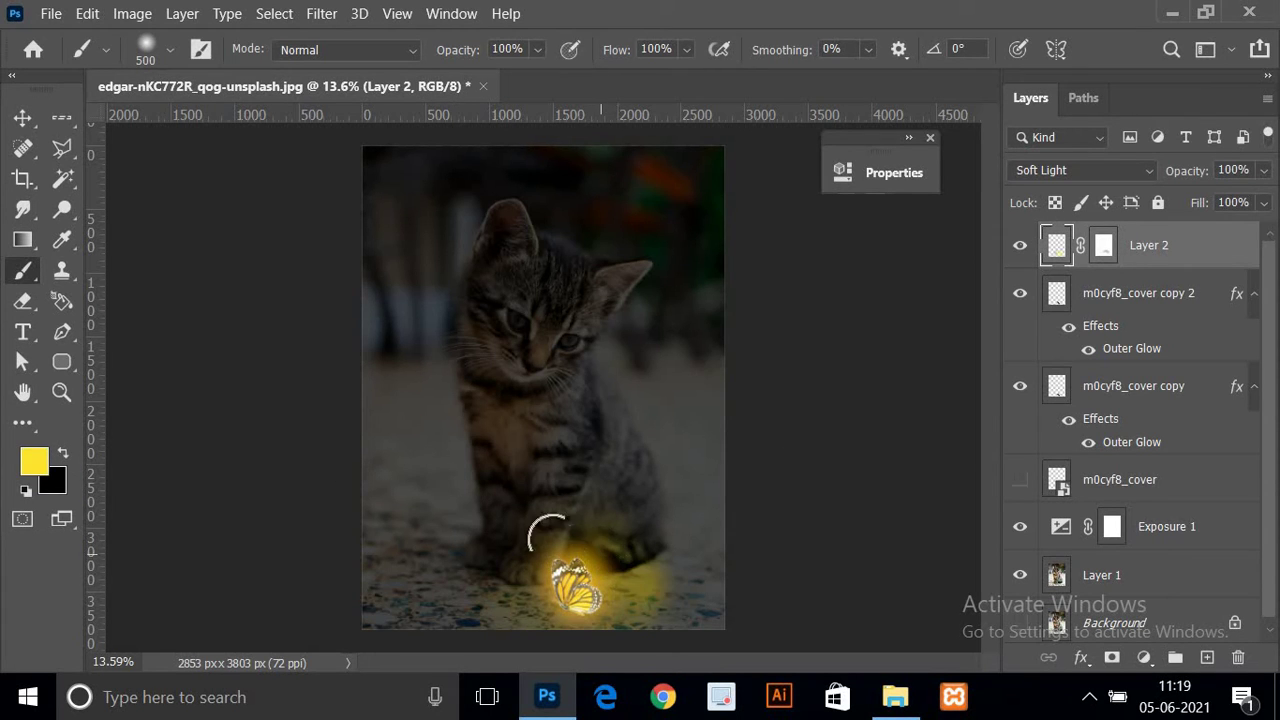
pyautogui.moveTo(560, 555)
pyautogui.mouseDown()
pyautogui.moveTo(540, 580)
pyautogui.moveTo(550, 615)
pyautogui.moveTo(570, 612)
pyautogui.moveTo(571, 590)
pyautogui.mouseUp()
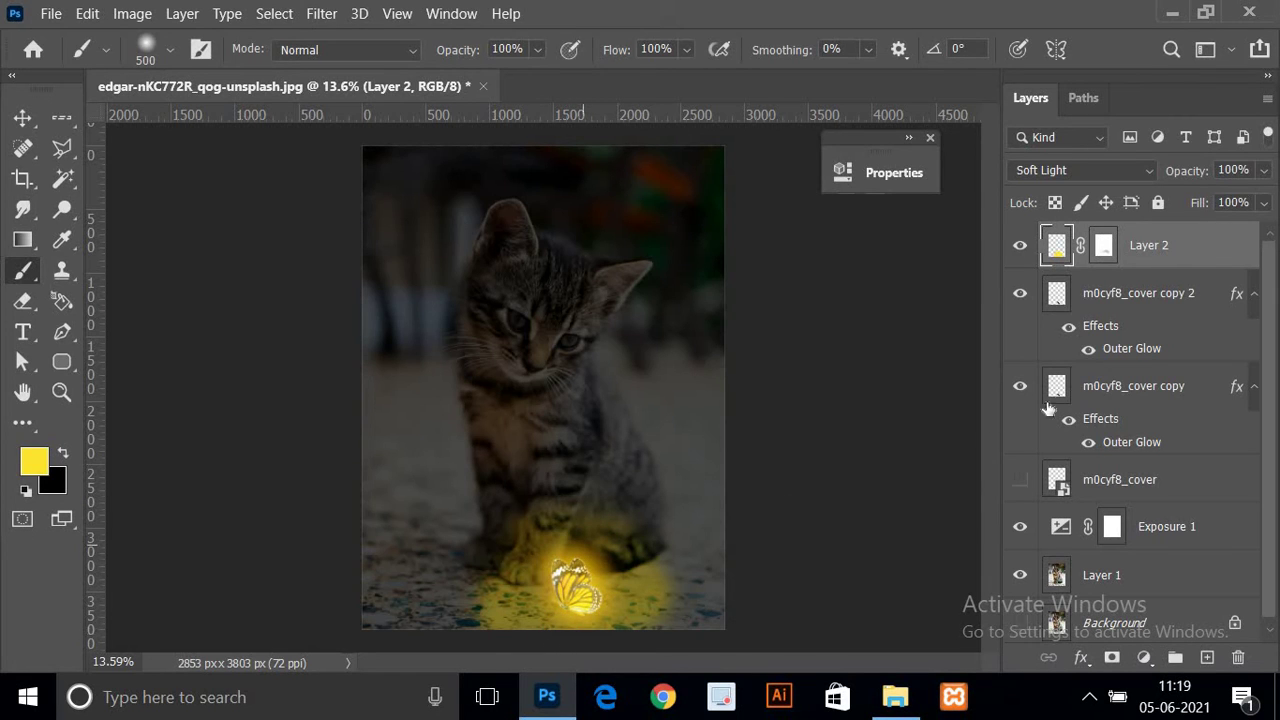
# - Hide Layer 2, group the three m0cyf8_cover layers as Group 1, select Exposure 1's mask
pyautogui.click(1021, 247)
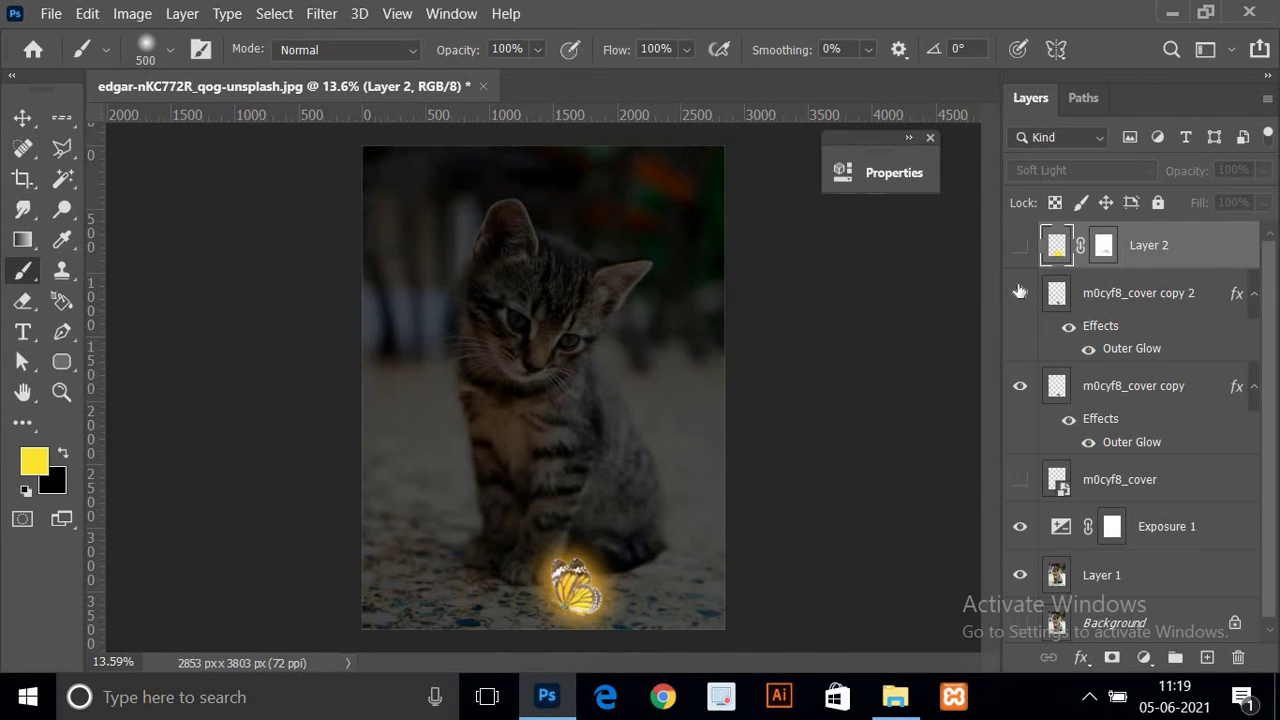
pyautogui.click(1062, 402)
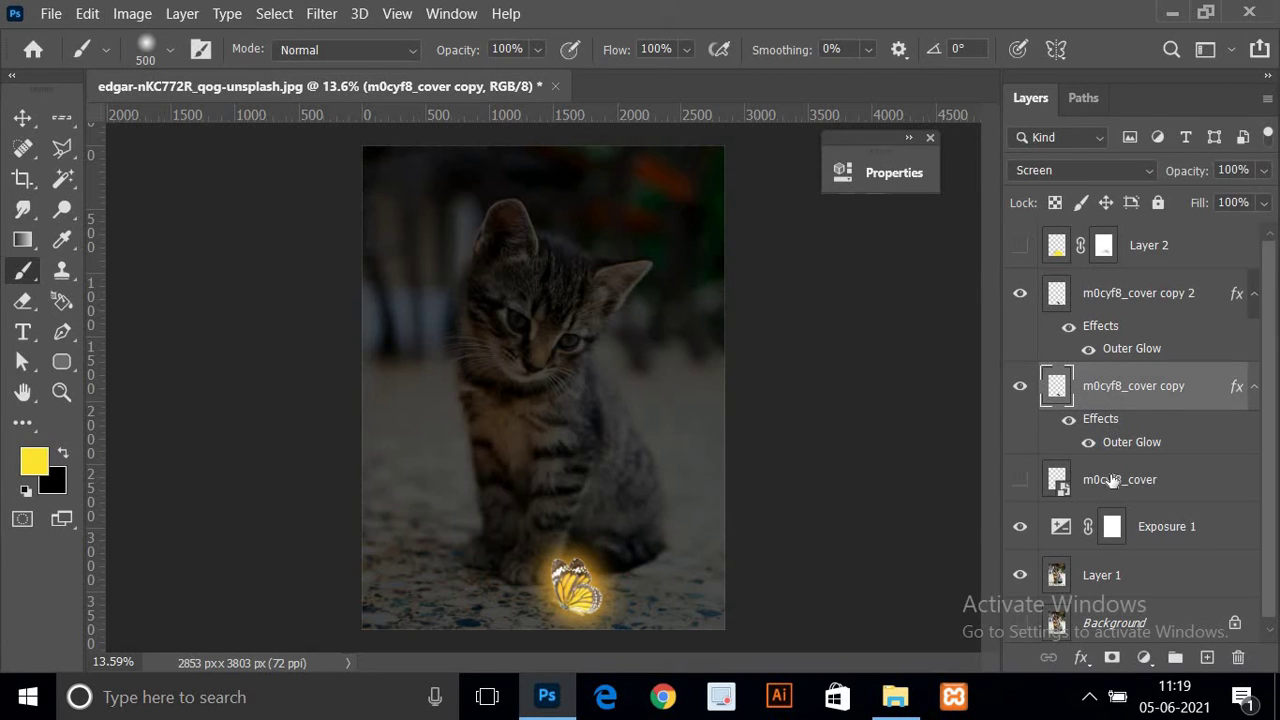
pyautogui.click(1113, 481)
pyautogui.keyDown('shift'); pyautogui.click(1124, 300); pyautogui.keyUp('shift')
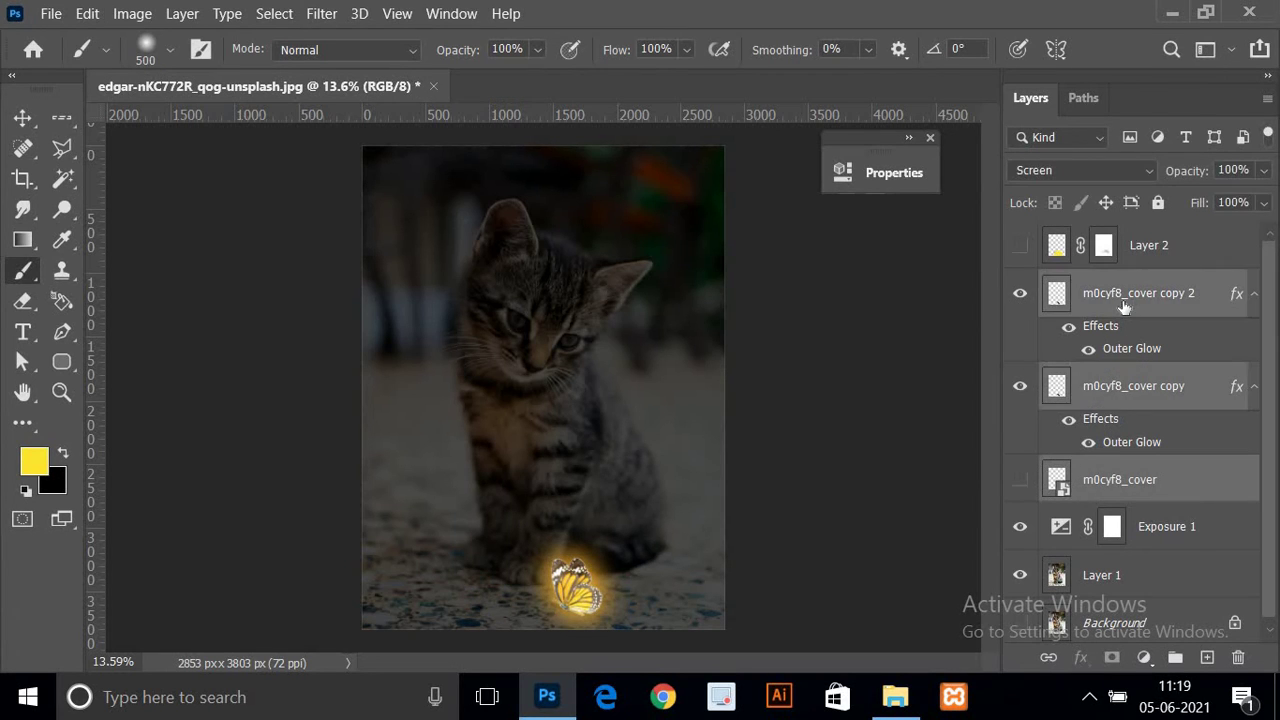
pyautogui.hotkey('ctrl', 'g')
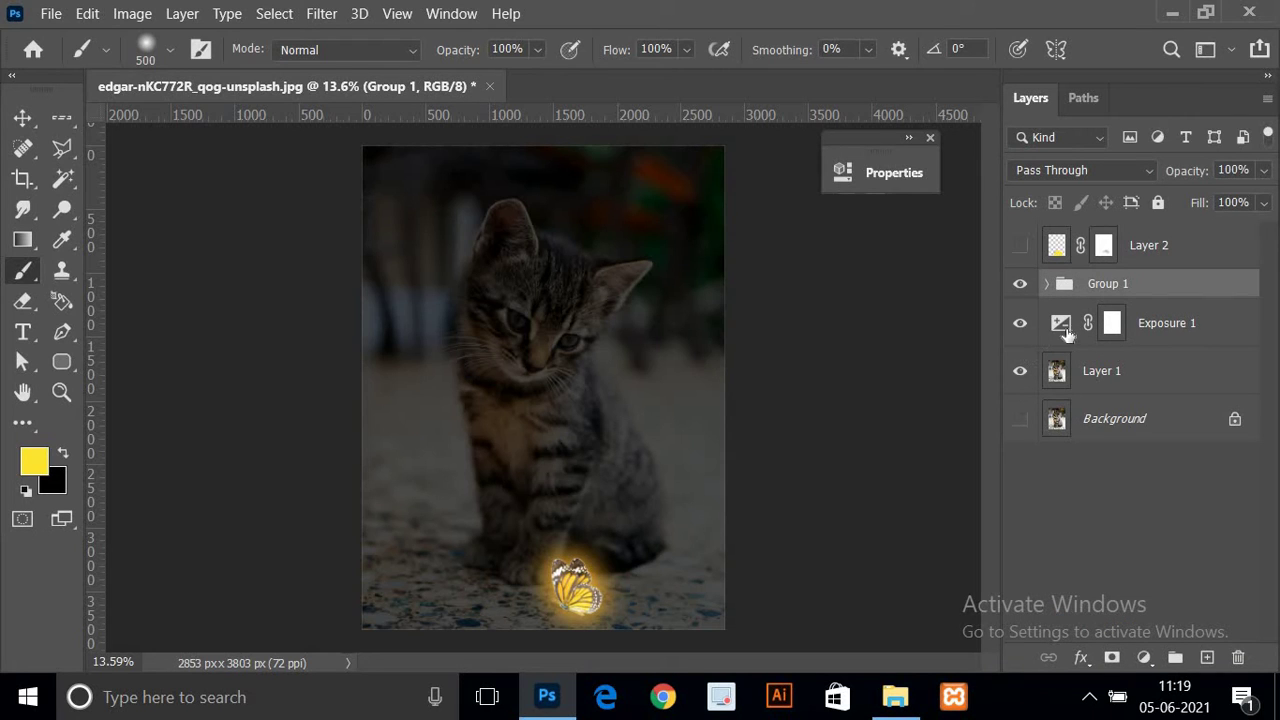
pyautogui.click(1110, 325)
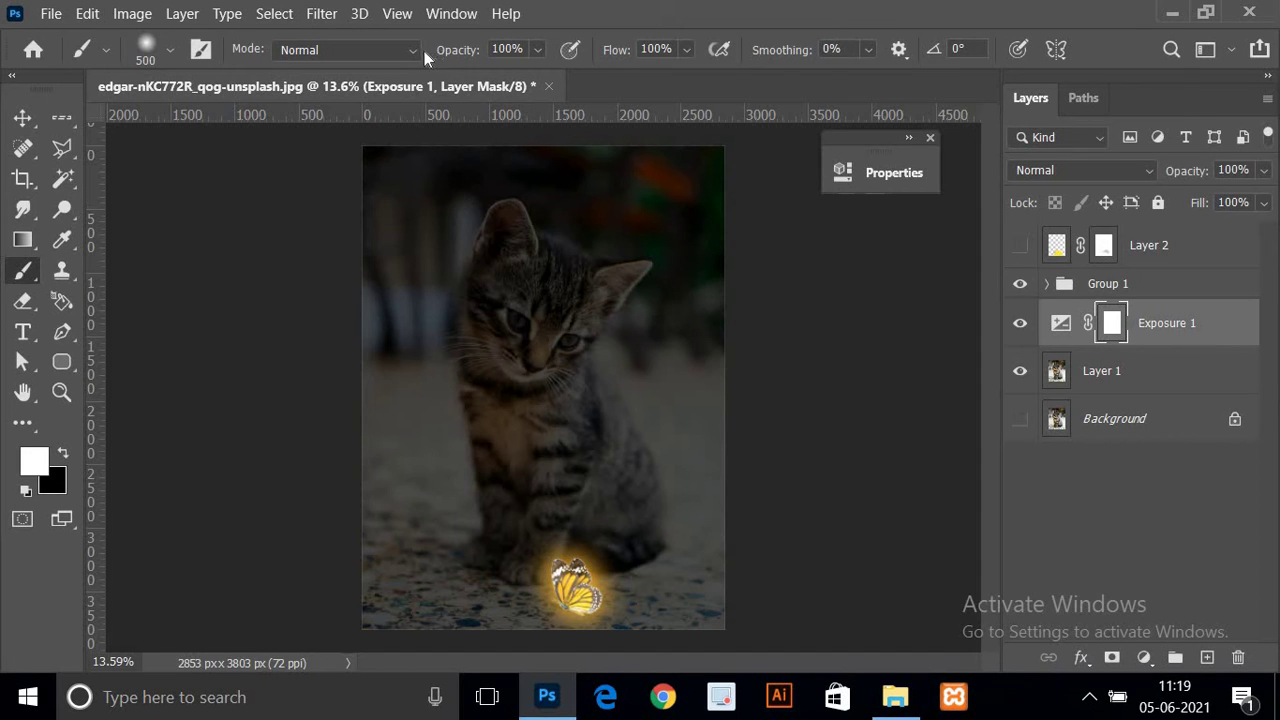
# - Paint black at 67% on the Exposure 1 mask to brighten chest, face and paw floor
pyautogui.moveTo(447, 49); pyautogui.dragTo(388, 53)
pyautogui.click(388, 51)
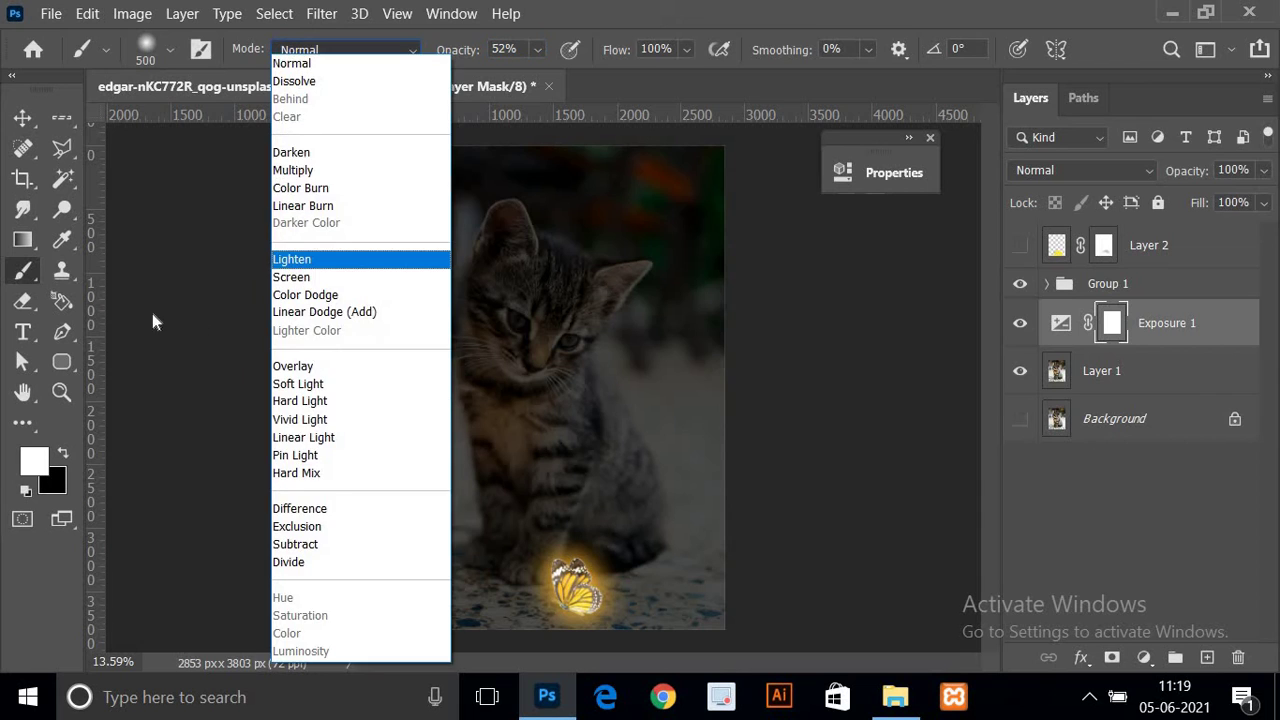
pyautogui.click(57, 454)
pyautogui.moveTo(500, 470)
pyautogui.mouseDown()
pyautogui.moveTo(528, 337)
pyautogui.moveTo(563, 329)
pyautogui.mouseUp()
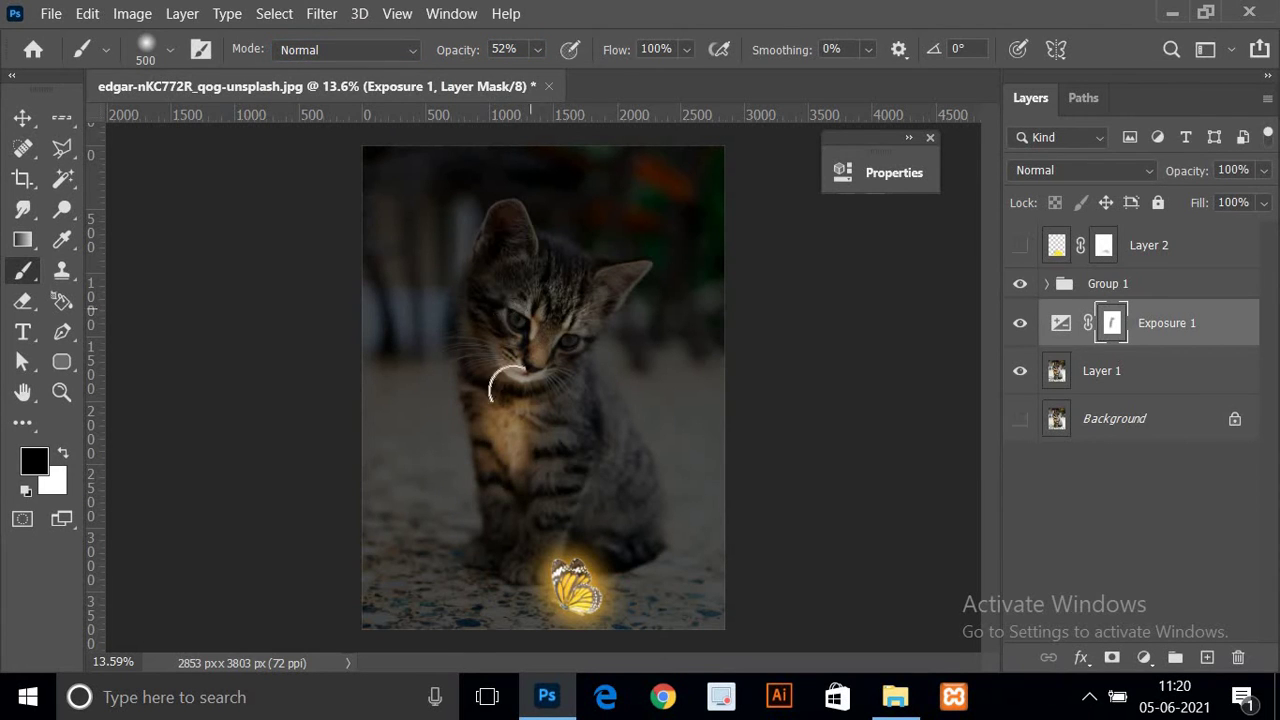
pyautogui.moveTo(507, 384)
pyautogui.mouseDown()
pyautogui.moveTo(548, 349)
pyautogui.moveTo(539, 429)
pyautogui.mouseUp()
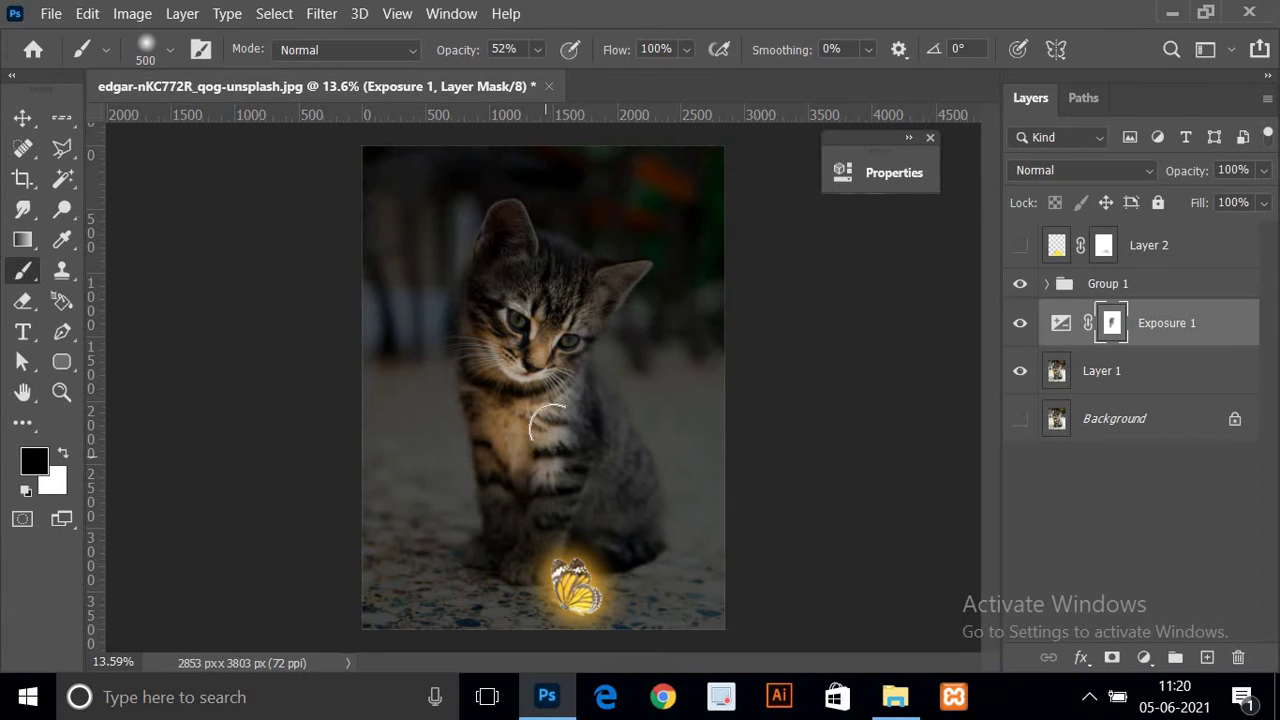
pyautogui.moveTo(540, 487)
pyautogui.mouseDown()
pyautogui.moveTo(523, 523)
pyautogui.moveTo(514, 495)
pyautogui.moveTo(550, 500)
pyautogui.mouseUp()
pyautogui.moveTo(541, 578); pyautogui.dragTo(500, 615)
# - Softly brighten the chest, face and floor beside the butterfly at 16% then 8% opacity
pyautogui.moveTo(445, 55); pyautogui.dragTo(432, 58)
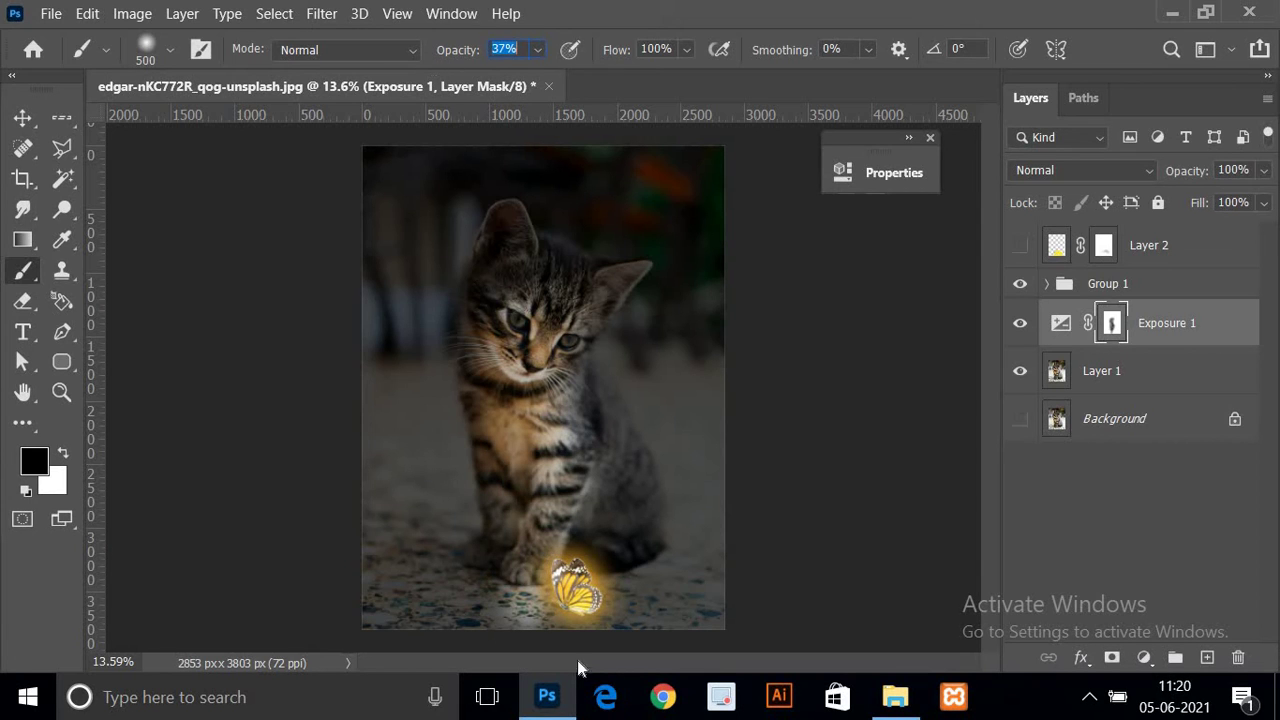
pyautogui.moveTo(500, 603); pyautogui.dragTo(528, 586)
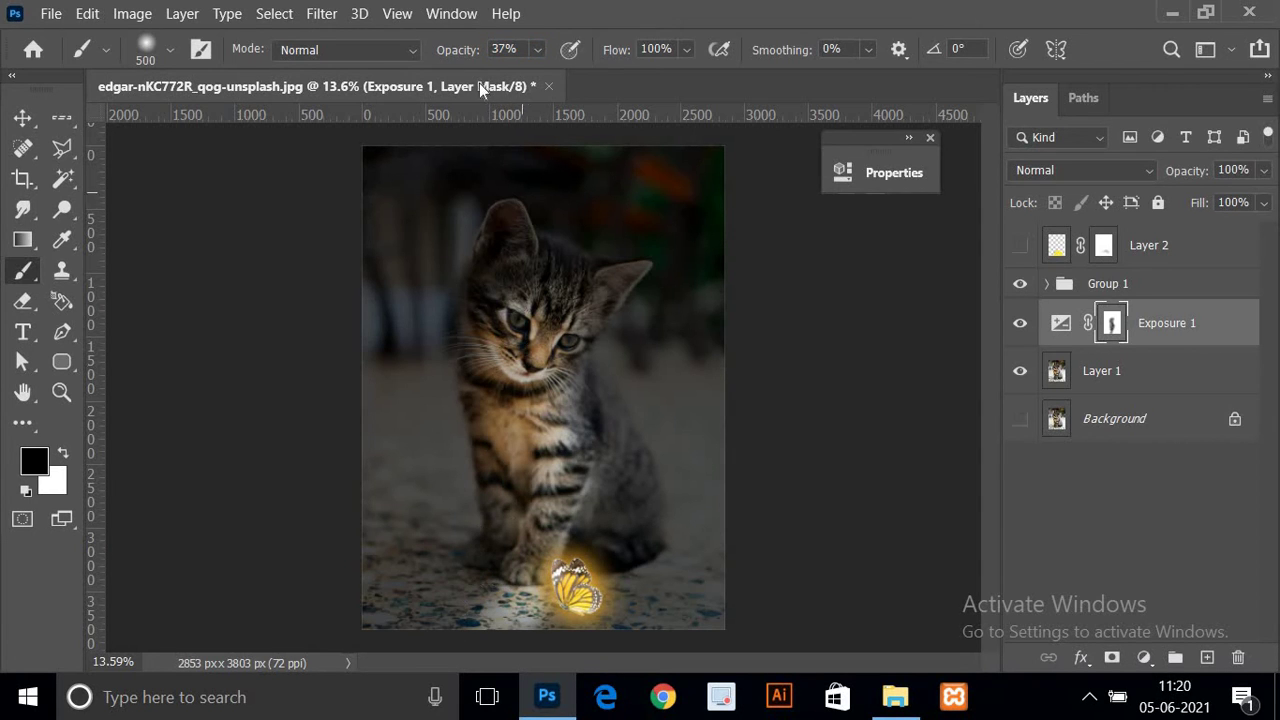
pyautogui.moveTo(463, 57); pyautogui.dragTo(438, 58)
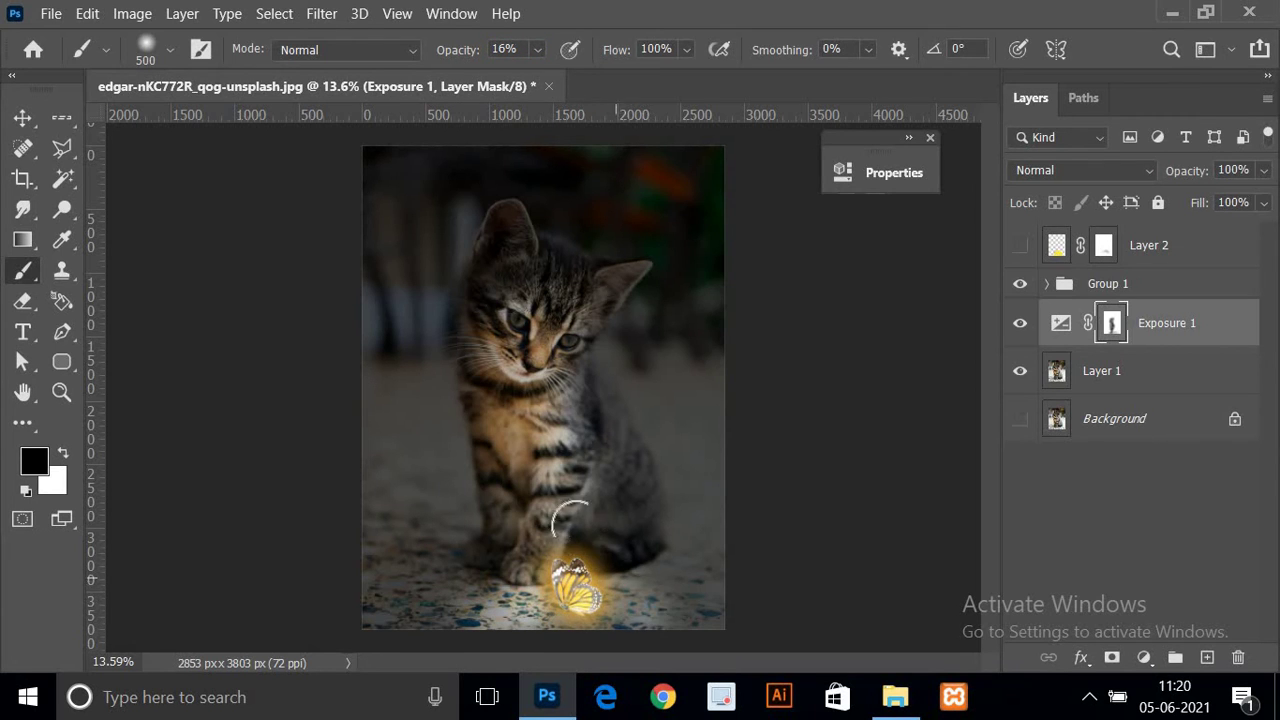
pyautogui.moveTo(510, 420)
pyautogui.mouseDown()
pyautogui.moveTo(520, 333)
pyautogui.moveTo(528, 582)
pyautogui.mouseUp()
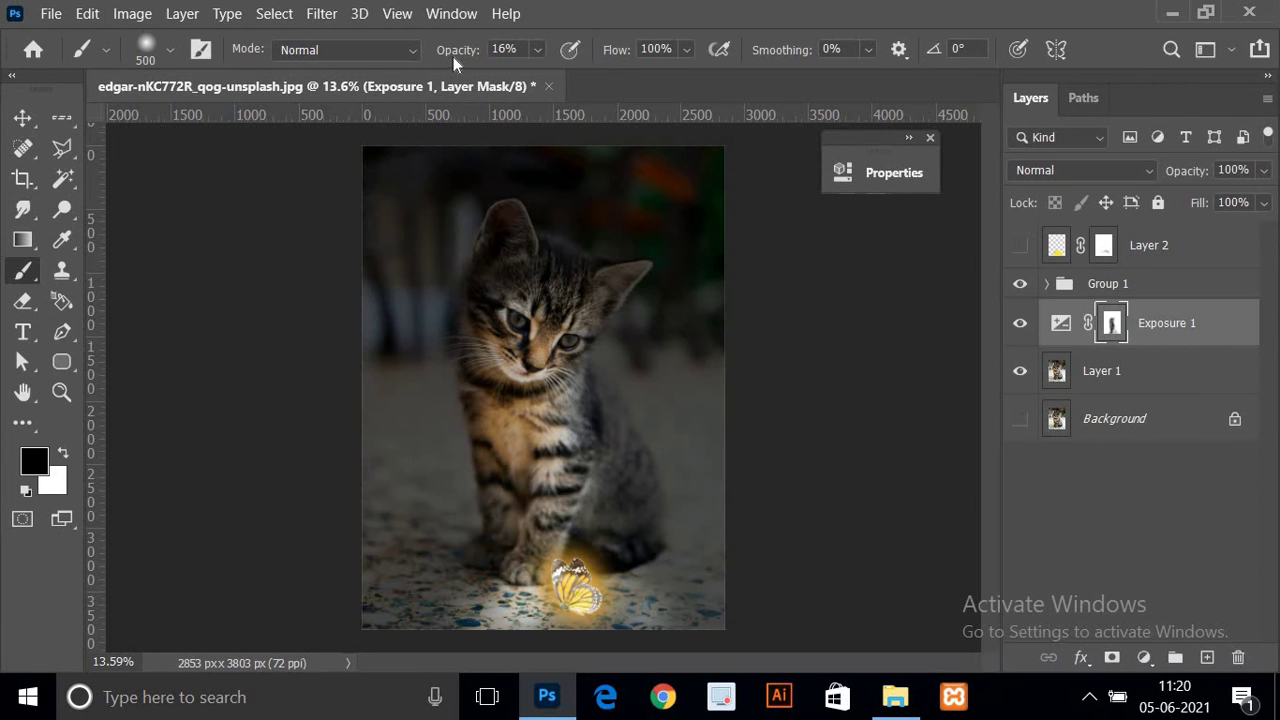
pyautogui.moveTo(435, 56); pyautogui.dragTo(440, 55)
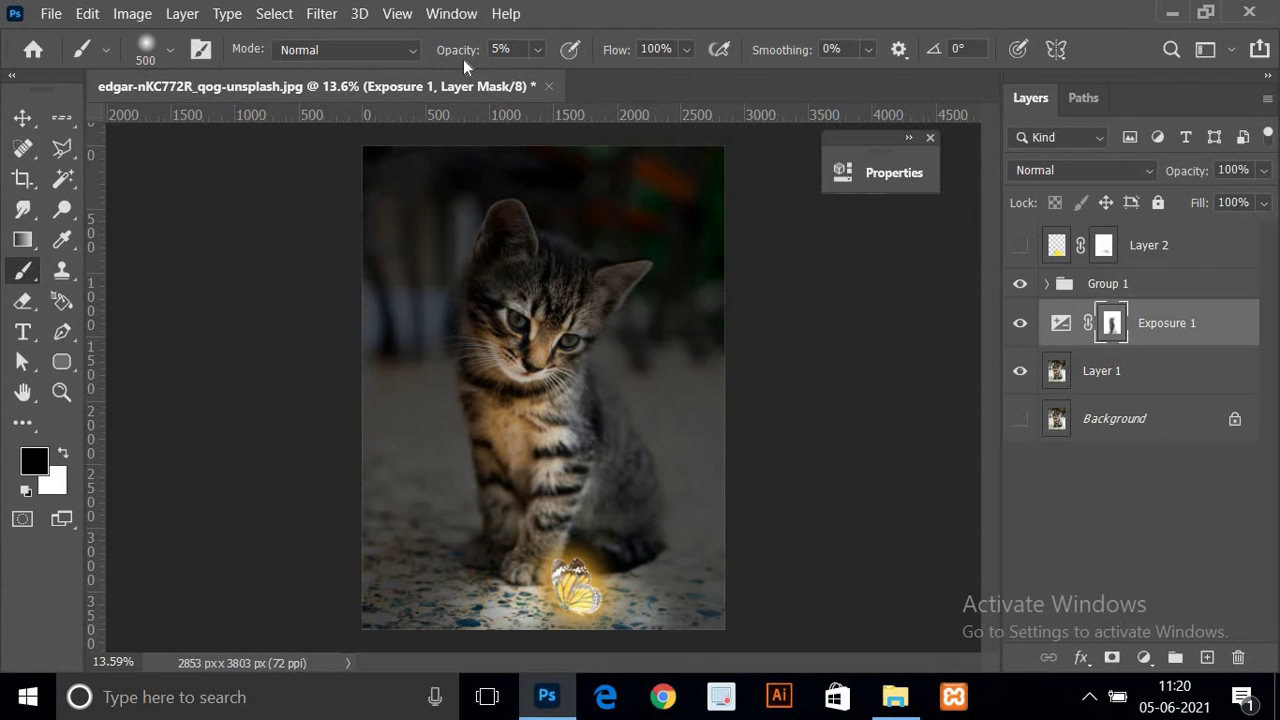
pyautogui.moveTo(466, 58); pyautogui.dragTo(473, 57)
pyautogui.click(570, 590)
pyautogui.moveTo(576, 592); pyautogui.dragTo(612, 600)
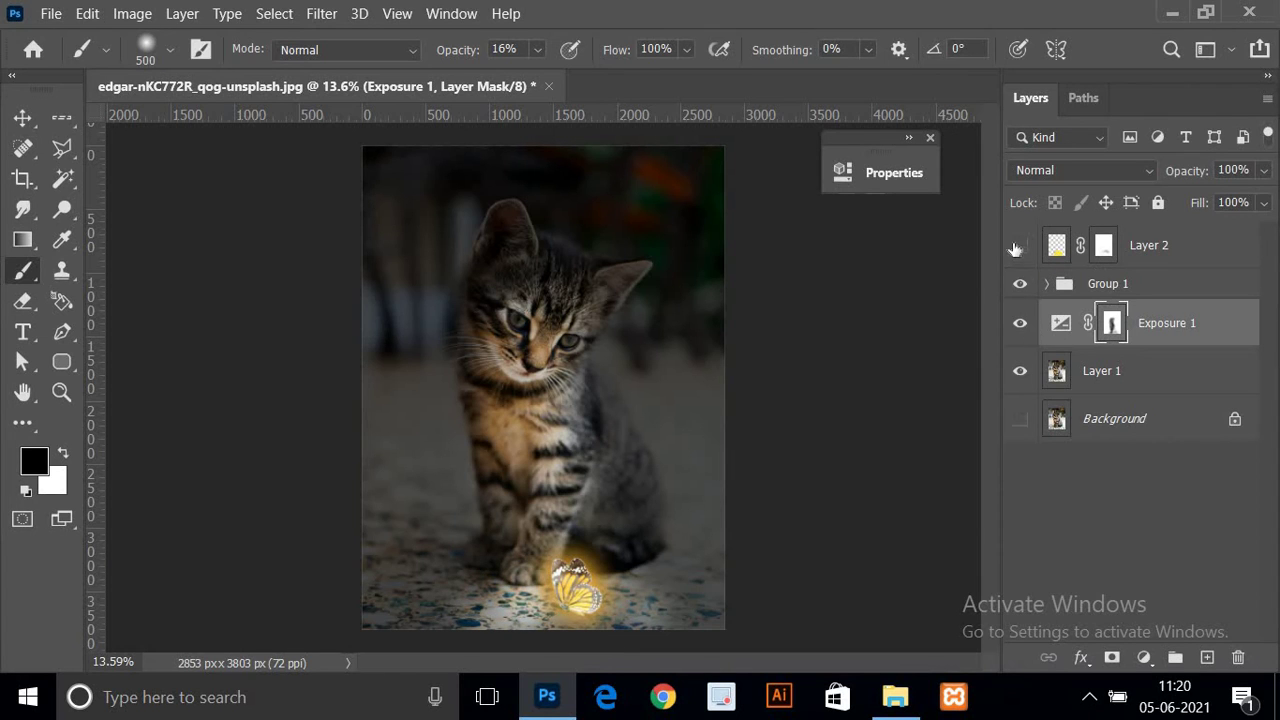
# - Hide Group 1 and faintly paint the Exposure 1 mask at about 6% near the feet
pyautogui.click(1020, 287)
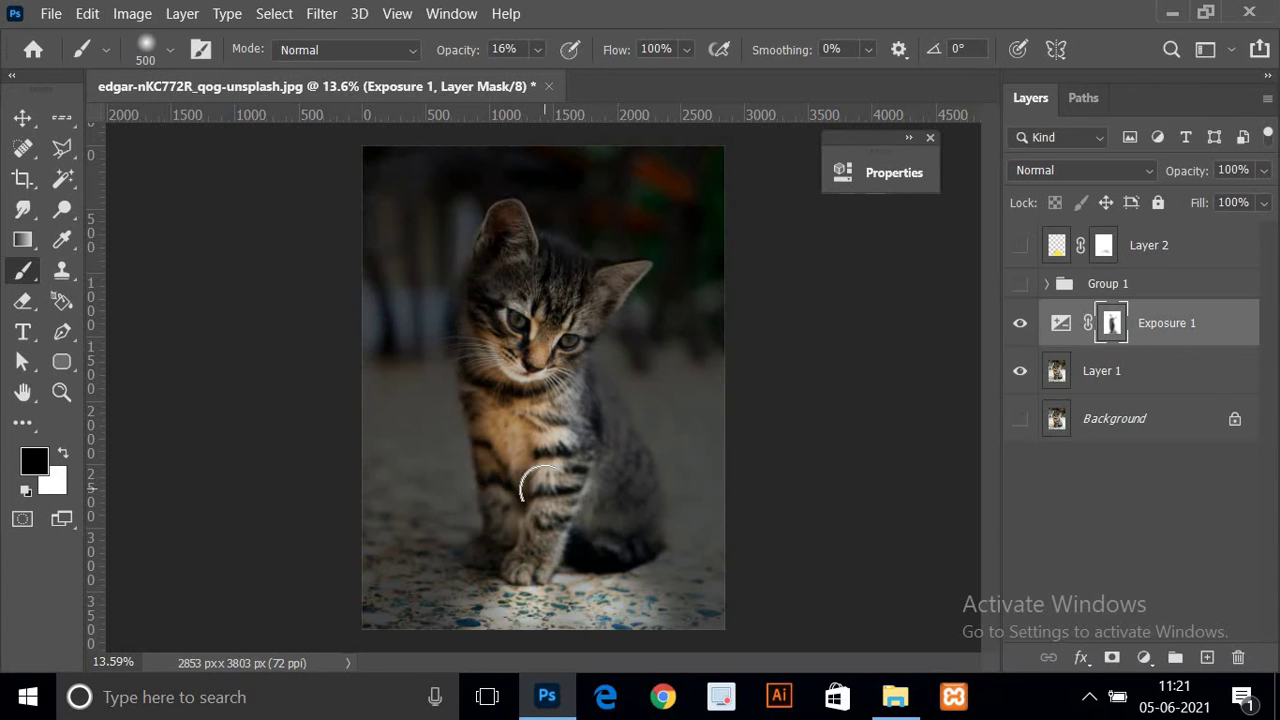
pyautogui.press('x')
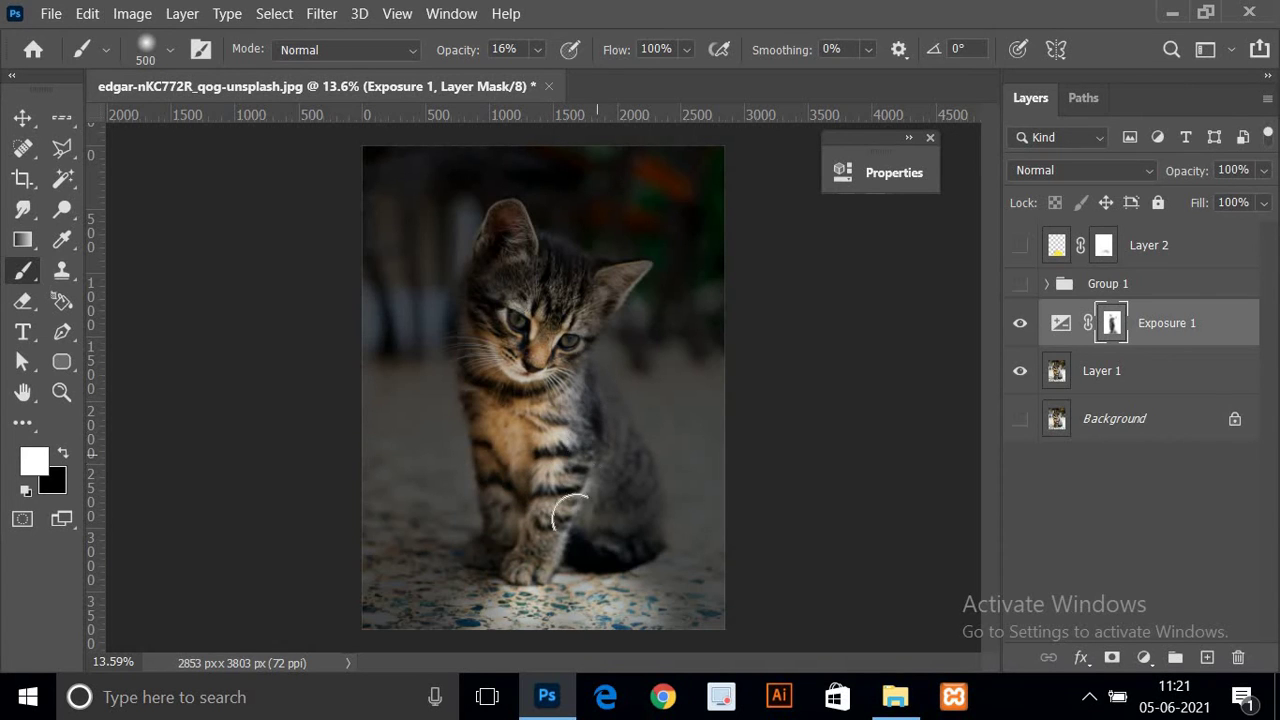
pyautogui.press('x')
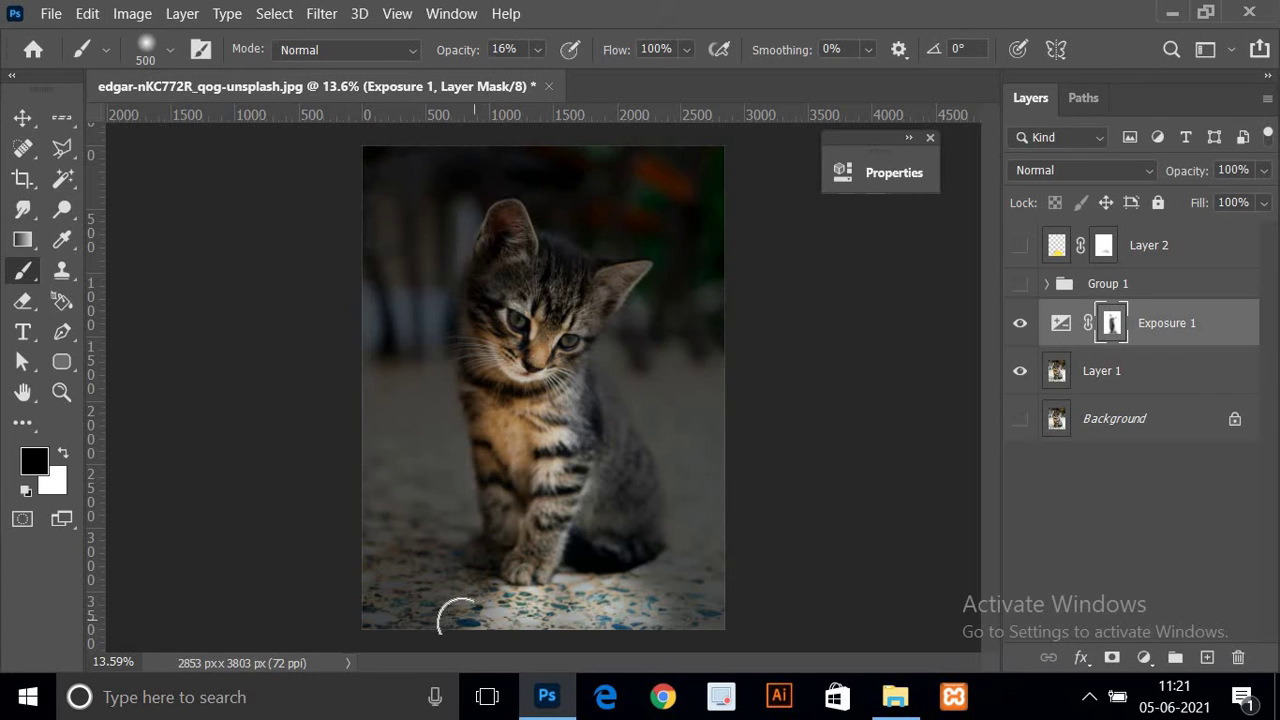
pyautogui.press('x')
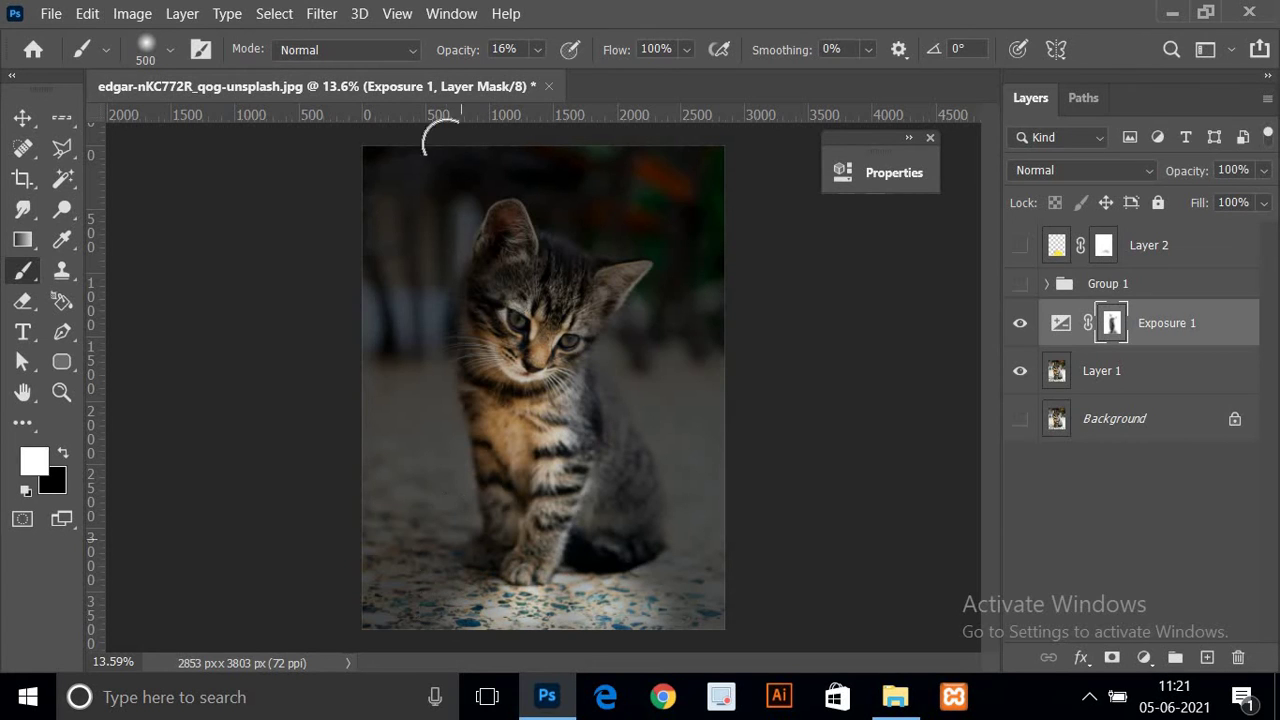
pyautogui.press('x')
pyautogui.moveTo(437, 55); pyautogui.dragTo(442, 56)
pyautogui.moveTo(443, 571); pyautogui.dragTo(515, 585)
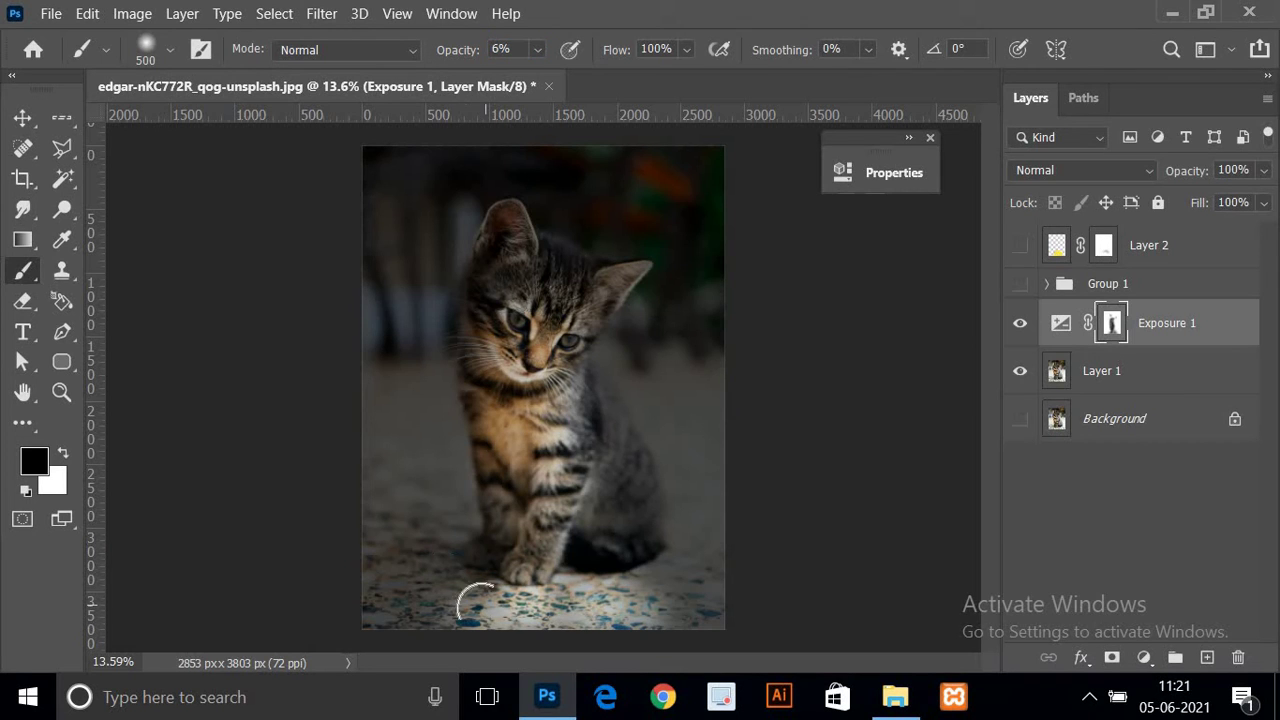
pyautogui.moveTo(647, 603); pyautogui.dragTo(668, 619)
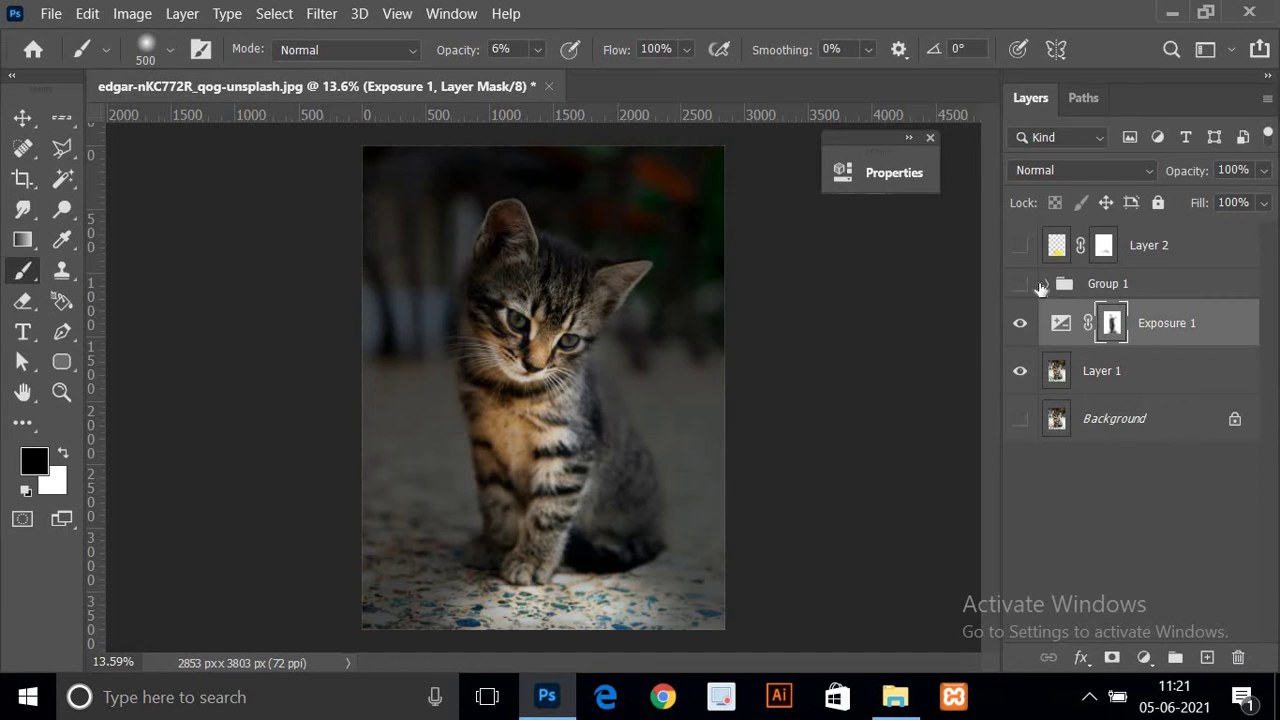
# - Show Group 1 again, compare Exposure 1 and Layer 2 on and off, leaving Layer 2 visible
pyautogui.click(1019, 287)
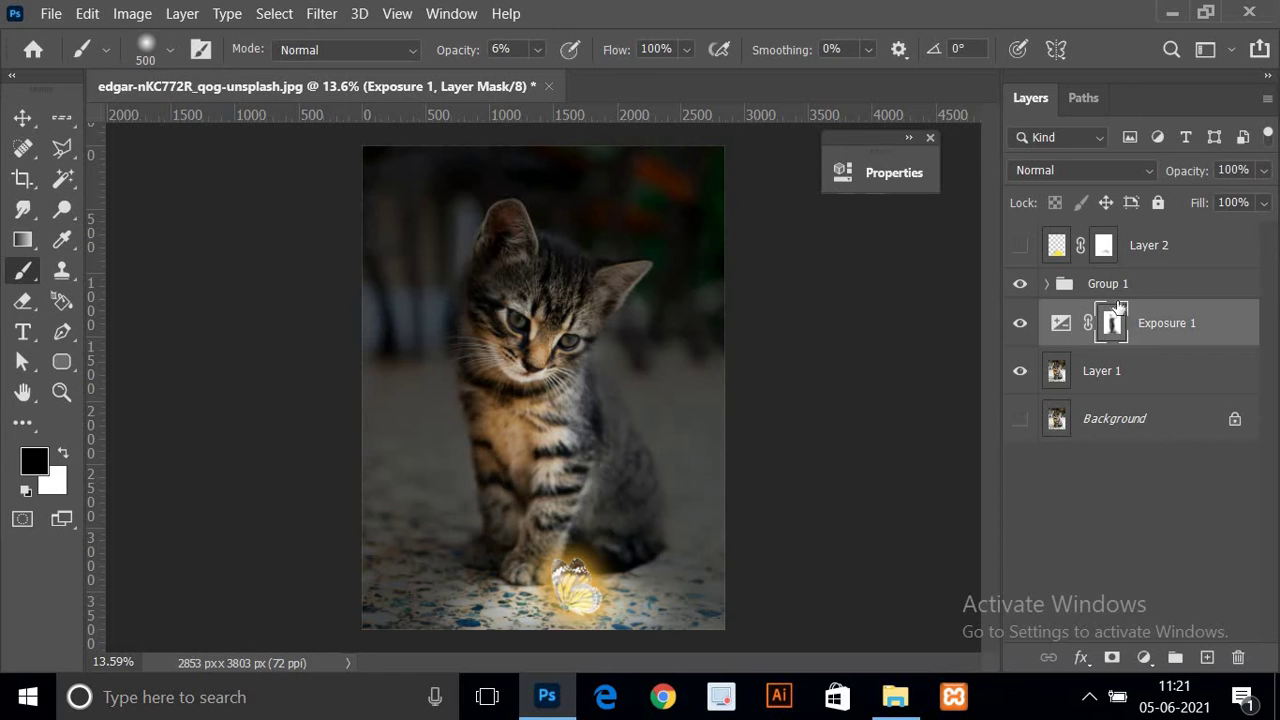
pyautogui.click(1020, 325)
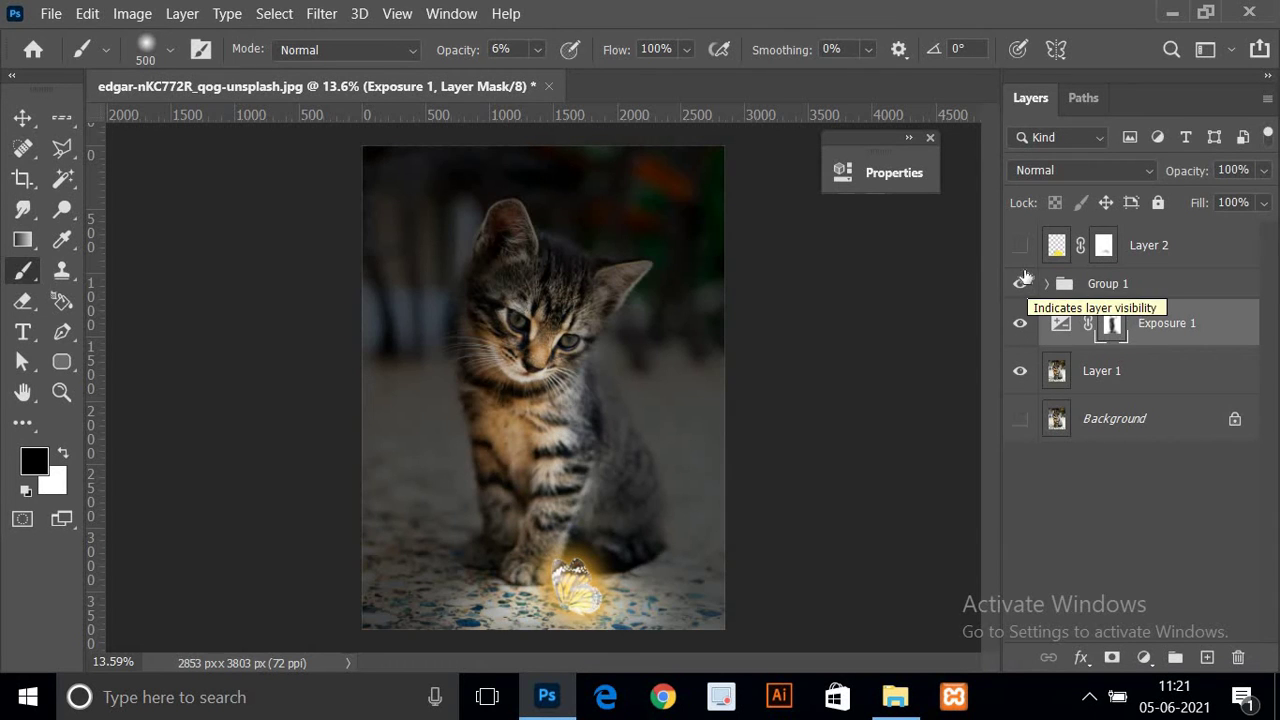
pyautogui.click(1021, 247)
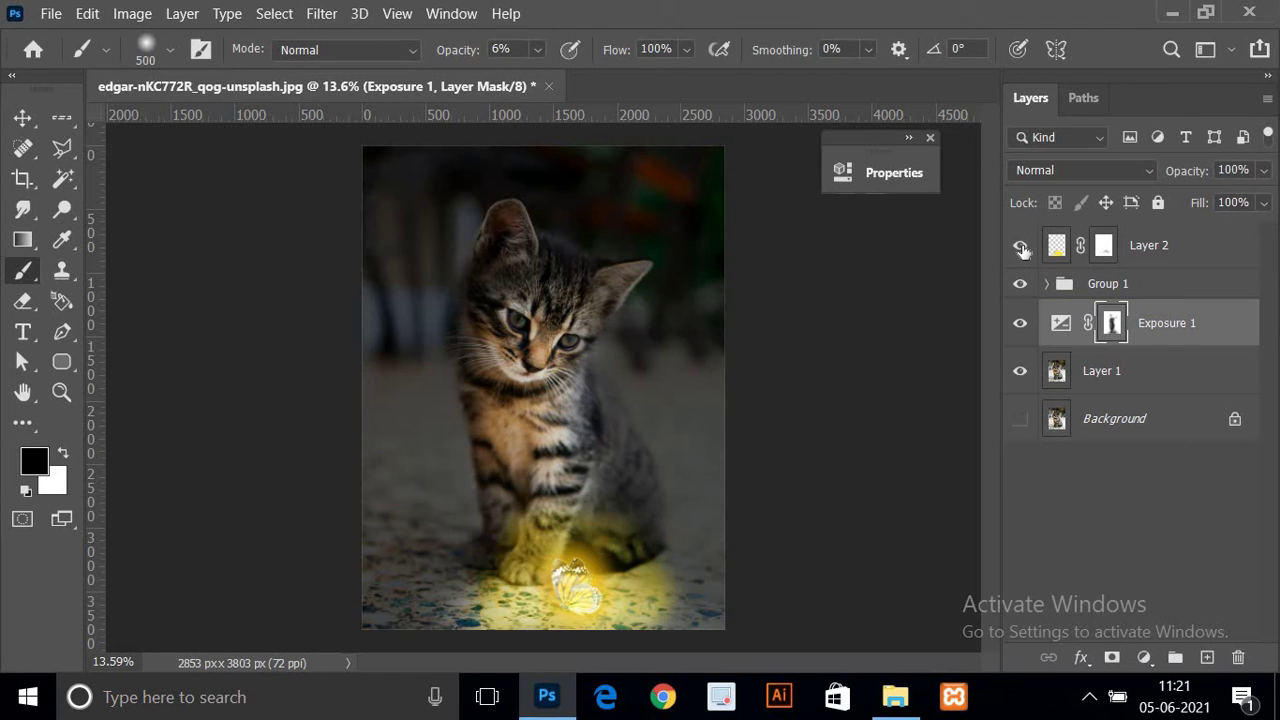
pyautogui.click(1021, 247)
pyautogui.click(1021, 248)
pyautogui.click(1021, 248)
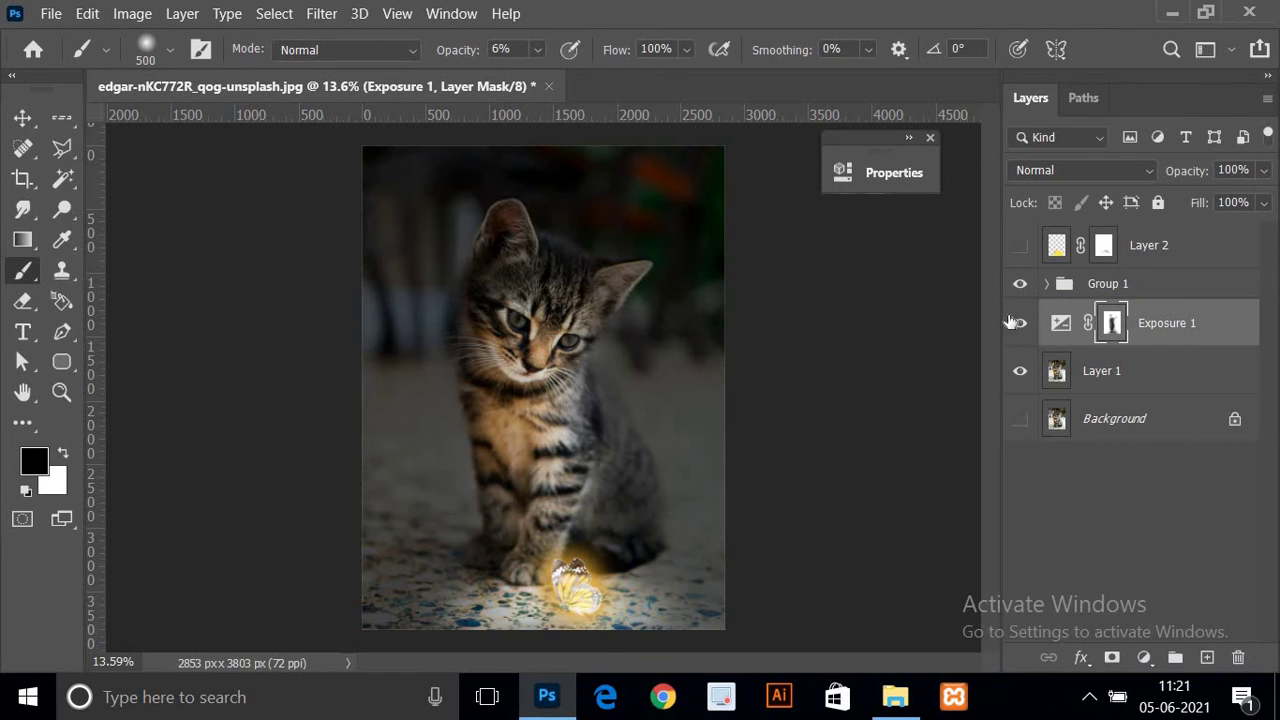
pyautogui.click(1020, 324)
pyautogui.click(1021, 247)
pyautogui.click(1021, 247)
pyautogui.click(1021, 246)
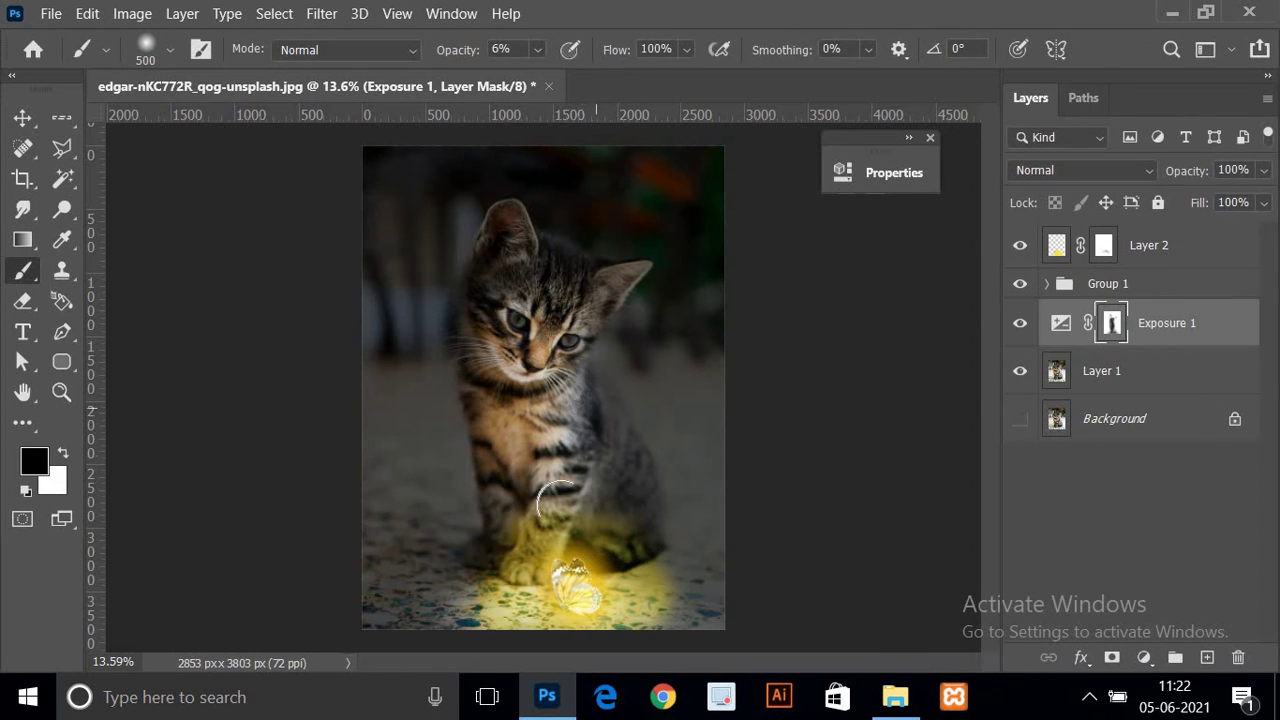
# - Set Layer 2's blend mode to Soft Light and add an empty Layer 3 above it
pyautogui.click(1055, 242)
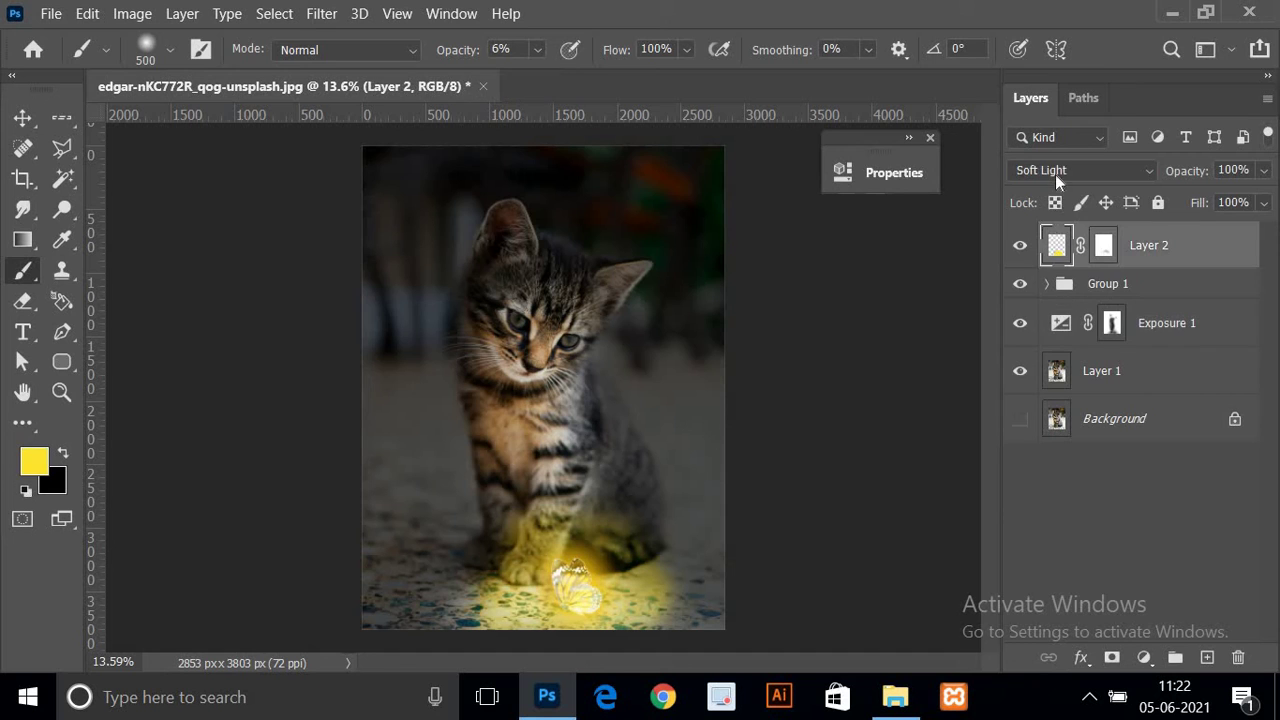
pyautogui.click(1055, 171)
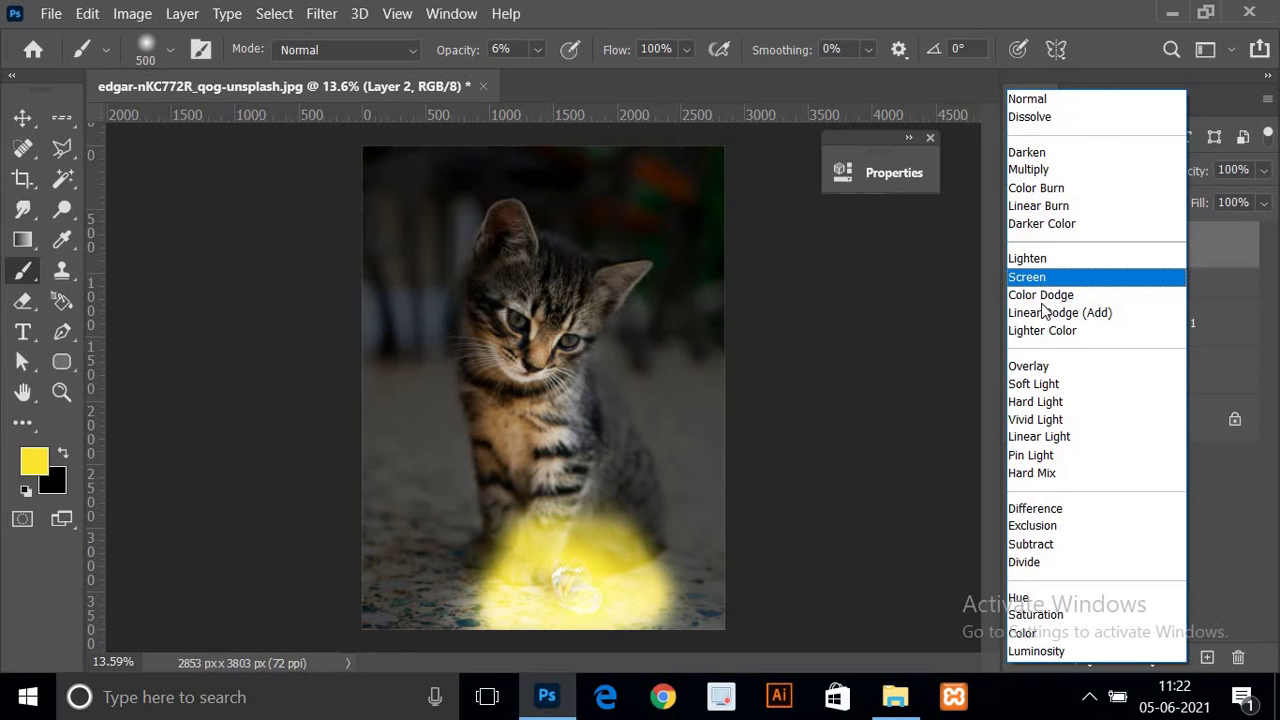
pyautogui.click(1045, 384)
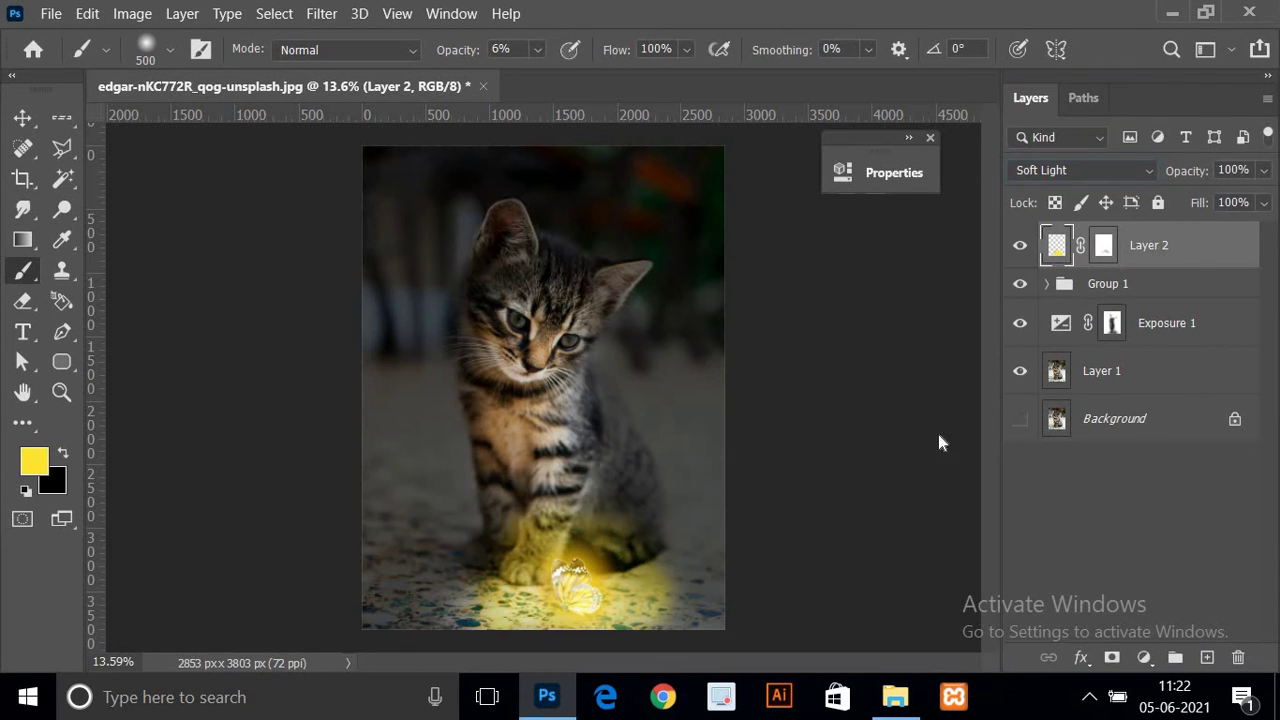
pyautogui.click(1207, 657)
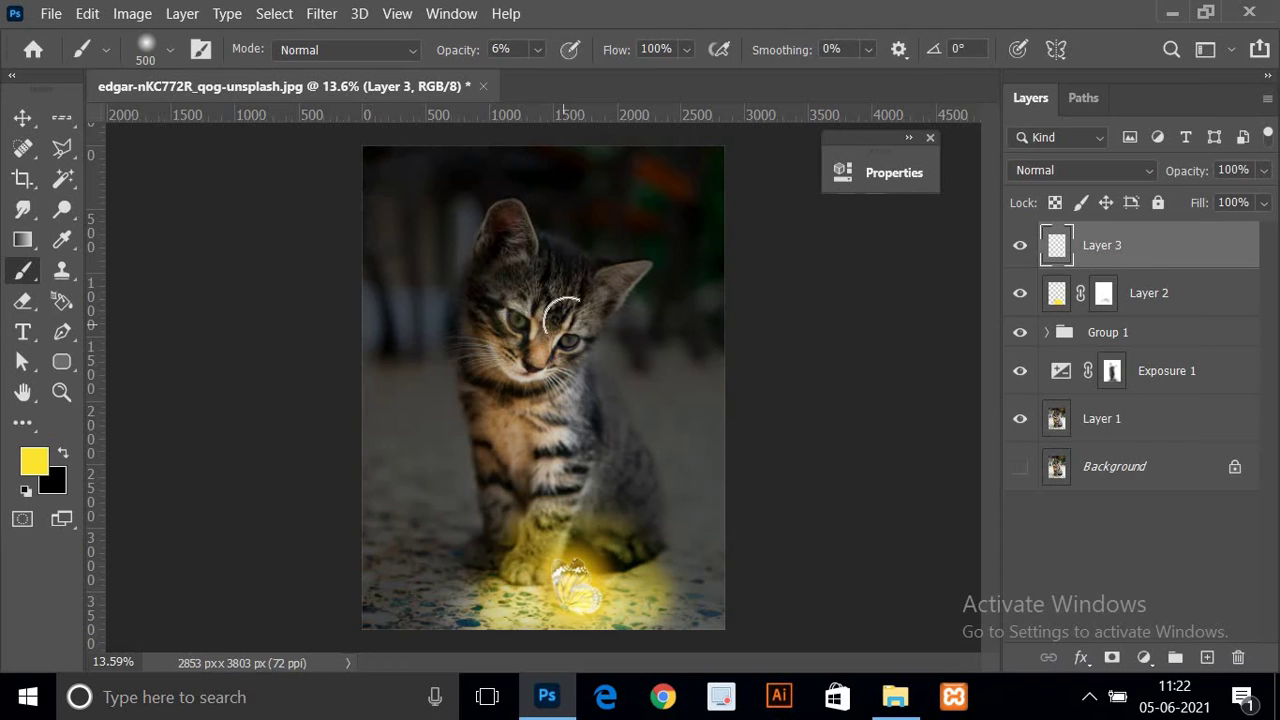
# - Paint yellow at 36% opacity on Layer 3 over the kitten's eyes, chest, legs and floor
pyautogui.moveTo(527, 386)
pyautogui.mouseDown()
pyautogui.moveTo(500, 343)
pyautogui.moveTo(508, 286)
pyautogui.moveTo(533, 355)
pyautogui.mouseUp()
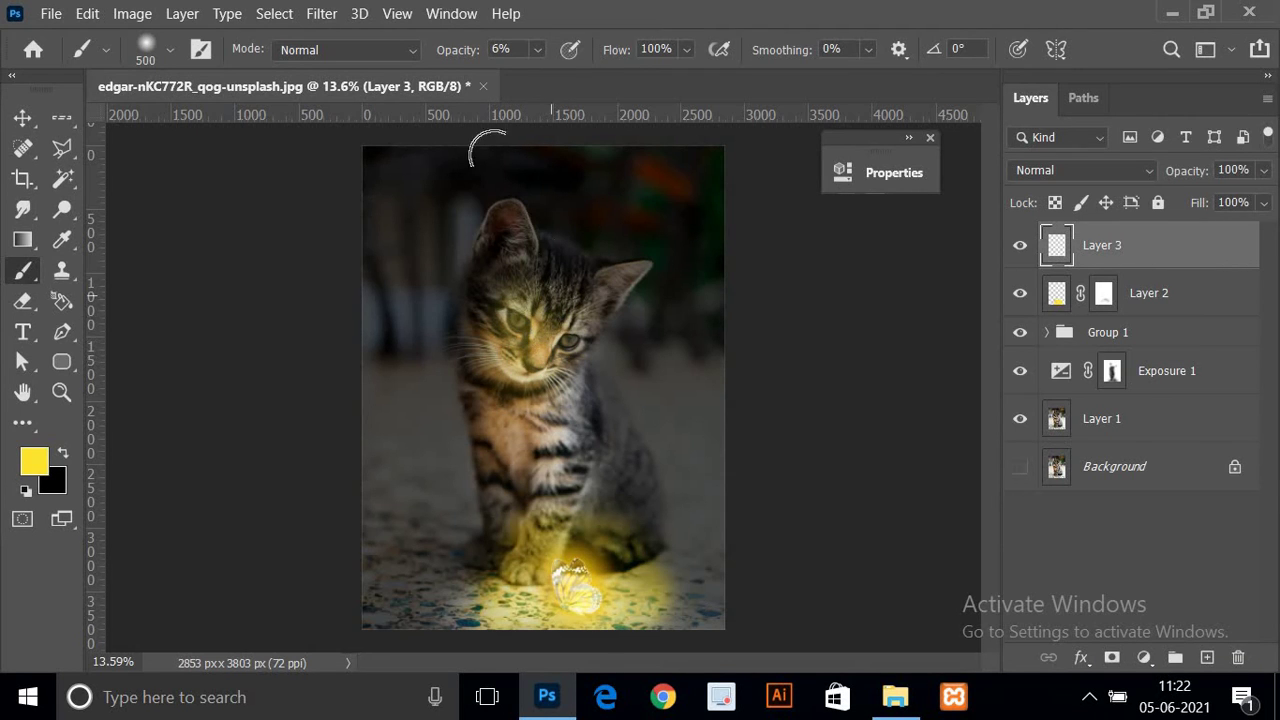
pyautogui.moveTo(478, 55); pyautogui.dragTo(483, 56)
pyautogui.moveTo(488, 318)
pyautogui.mouseDown()
pyautogui.moveTo(512, 286)
pyautogui.moveTo(553, 315)
pyautogui.moveTo(521, 288)
pyautogui.moveTo(500, 475)
pyautogui.moveTo(557, 409)
pyautogui.moveTo(548, 420)
pyautogui.mouseUp()
pyautogui.hotkey('ctrl', 'z')
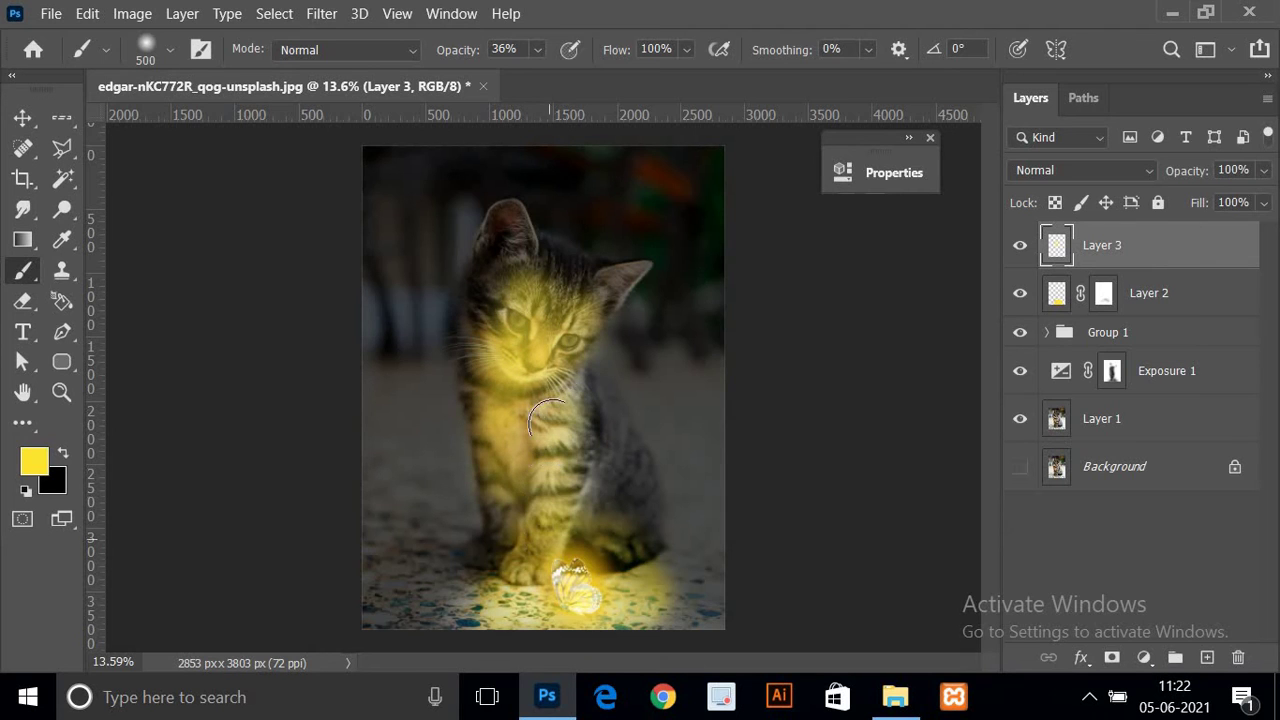
pyautogui.moveTo(500, 605)
pyautogui.mouseDown()
pyautogui.moveTo(460, 606)
pyautogui.moveTo(658, 614)
pyautogui.mouseUp()
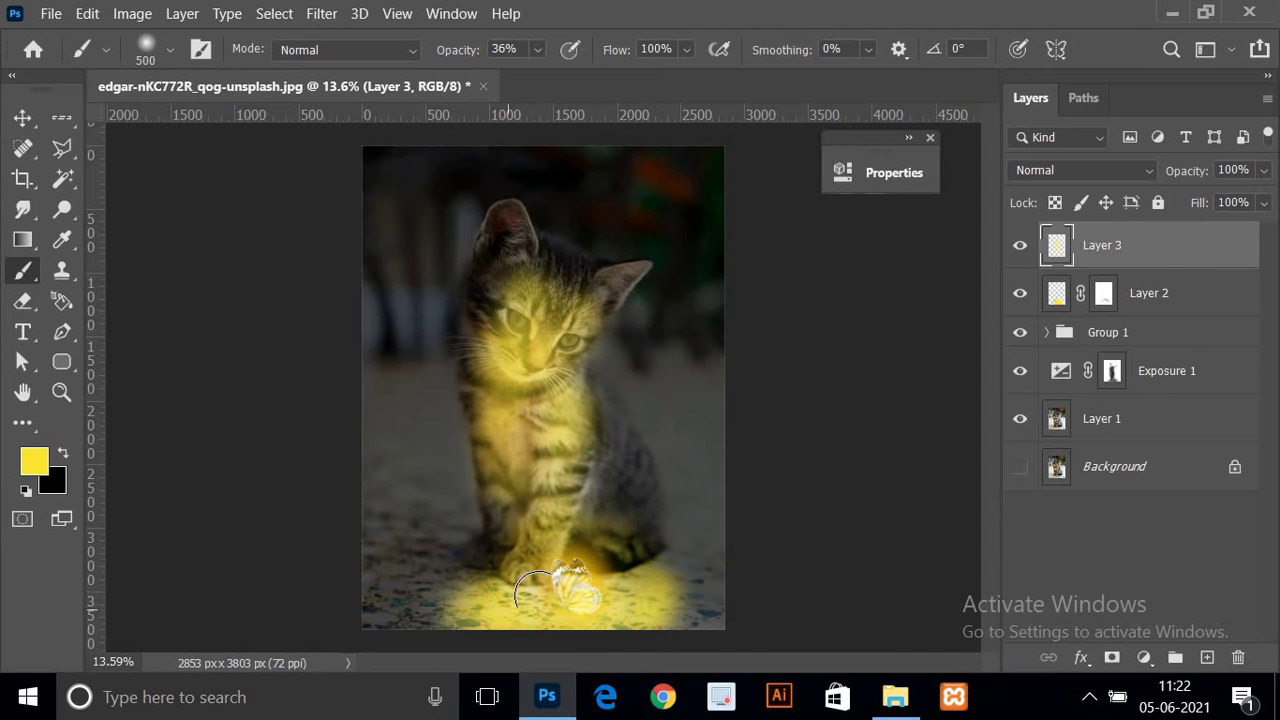
pyautogui.moveTo(512, 483)
pyautogui.mouseDown()
pyautogui.moveTo(520, 505)
pyautogui.moveTo(610, 505)
pyautogui.moveTo(595, 465)
pyautogui.mouseUp()
# - Set Layer 3 to Soft Light and brighten both ears with a 250 px yellow brush
pyautogui.click(1083, 172)
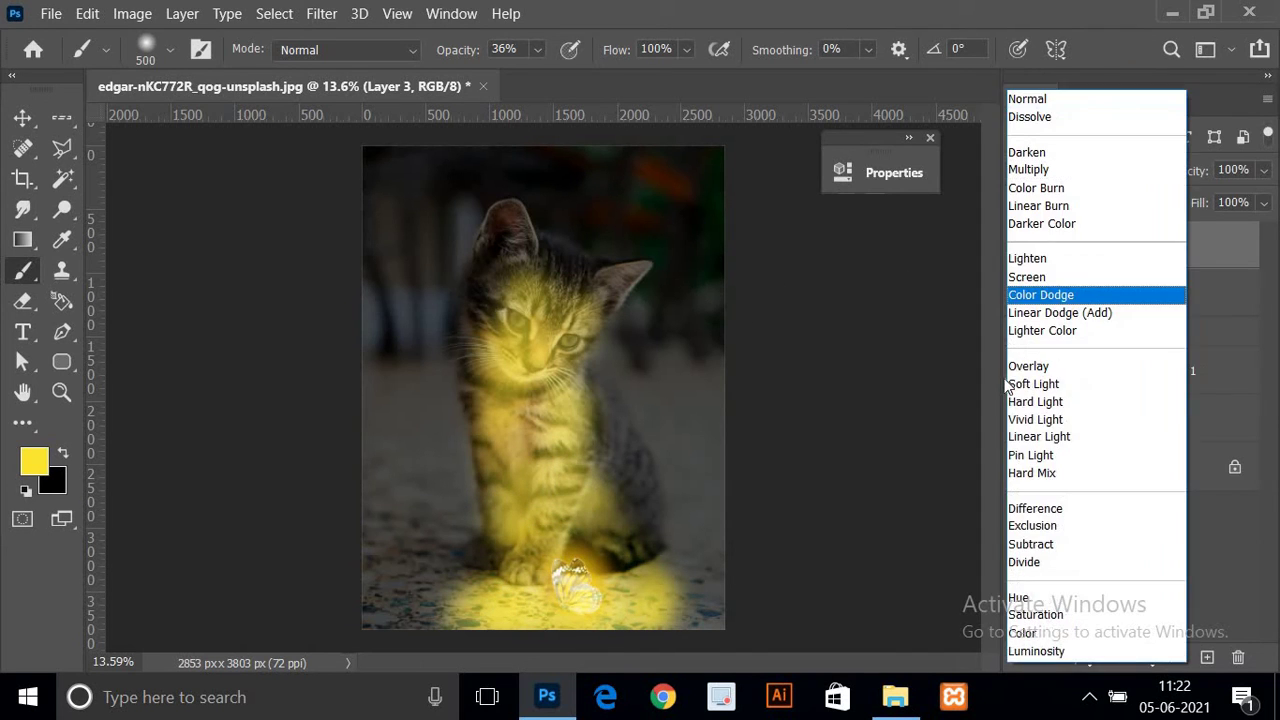
pyautogui.click(1034, 386)
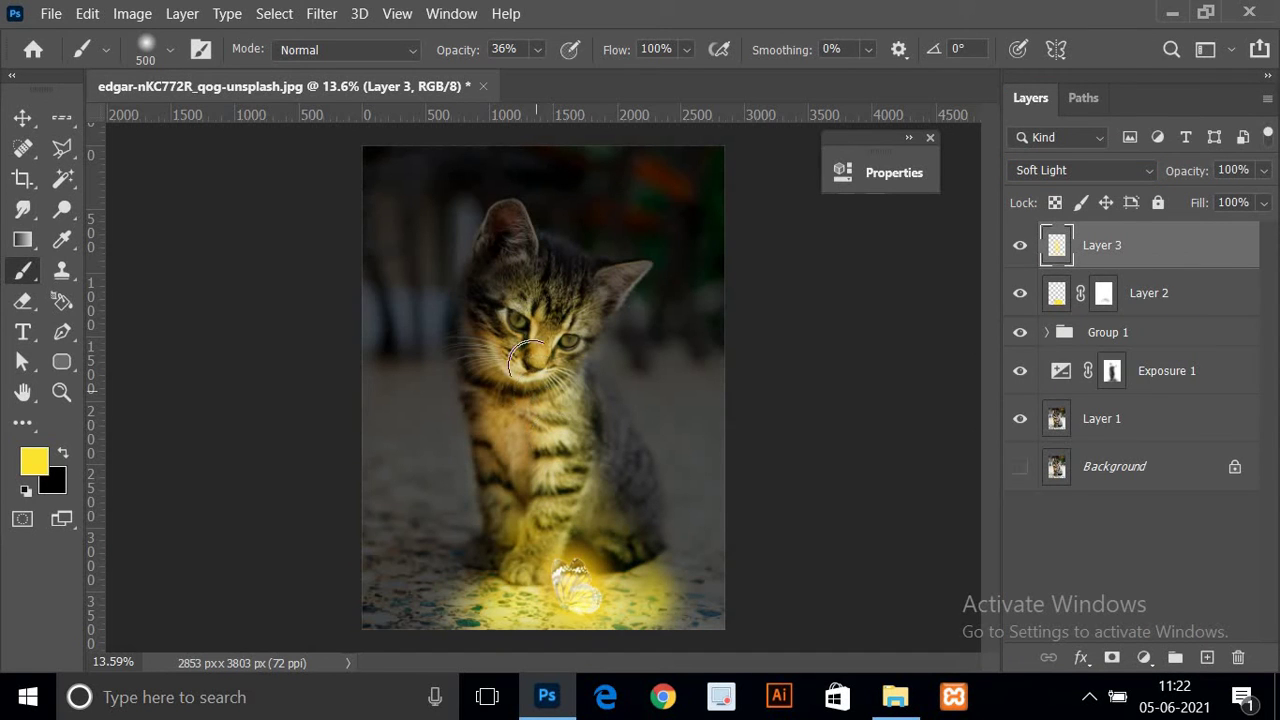
pyautogui.scroll(3, 740, 243)
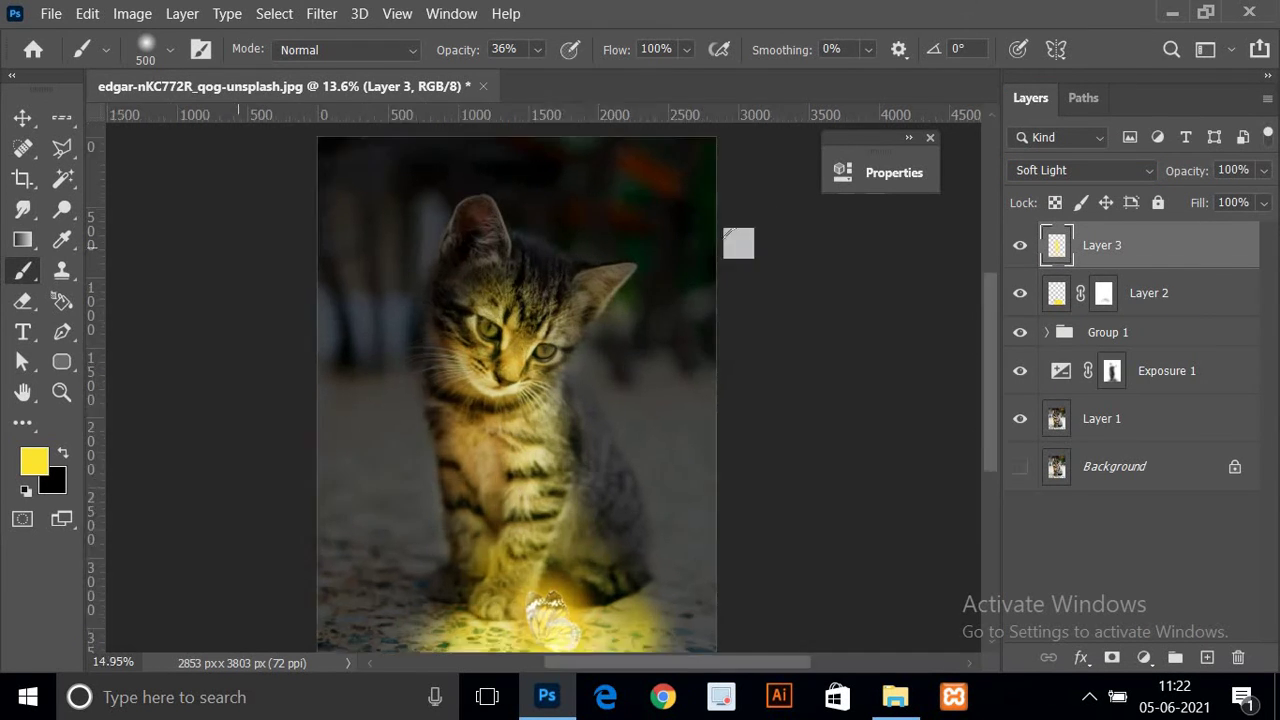
pyautogui.press('[')
pyautogui.press('[')
pyautogui.press('[')
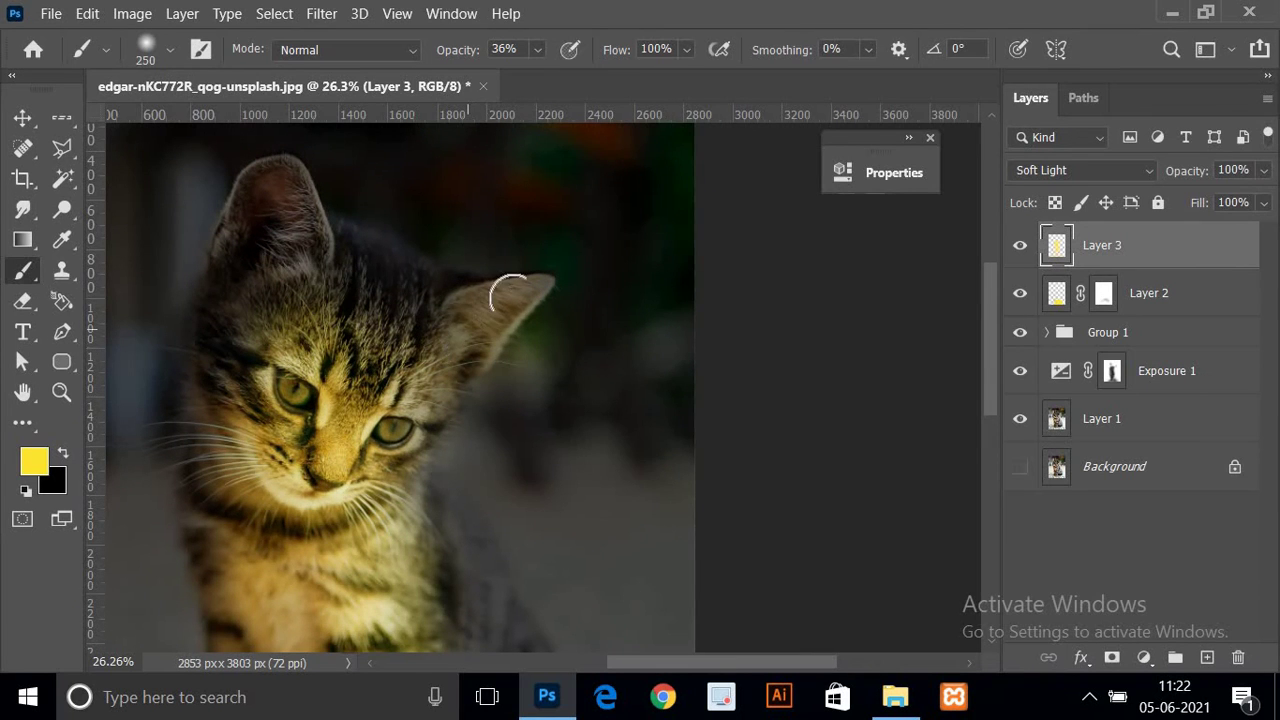
pyautogui.moveTo(530, 292); pyautogui.dragTo(514, 300)
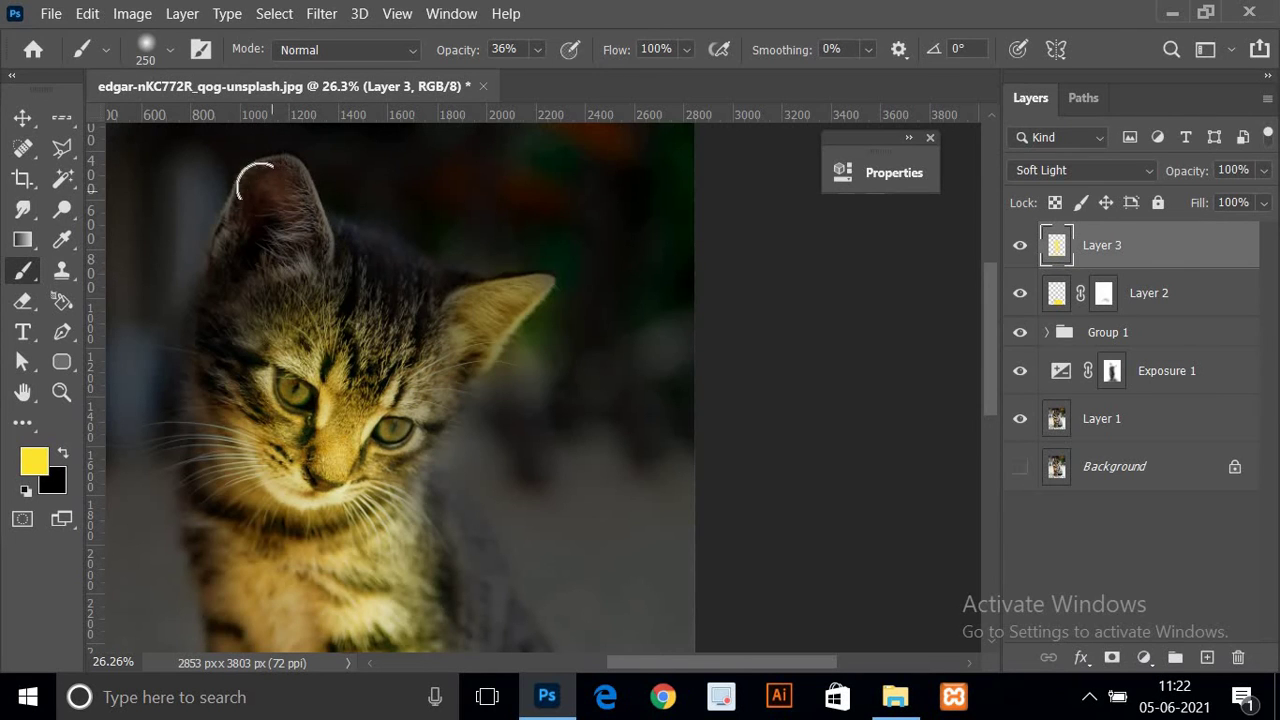
pyautogui.moveTo(268, 180)
pyautogui.mouseDown()
pyautogui.moveTo(290, 192)
pyautogui.moveTo(227, 232)
pyautogui.mouseUp()
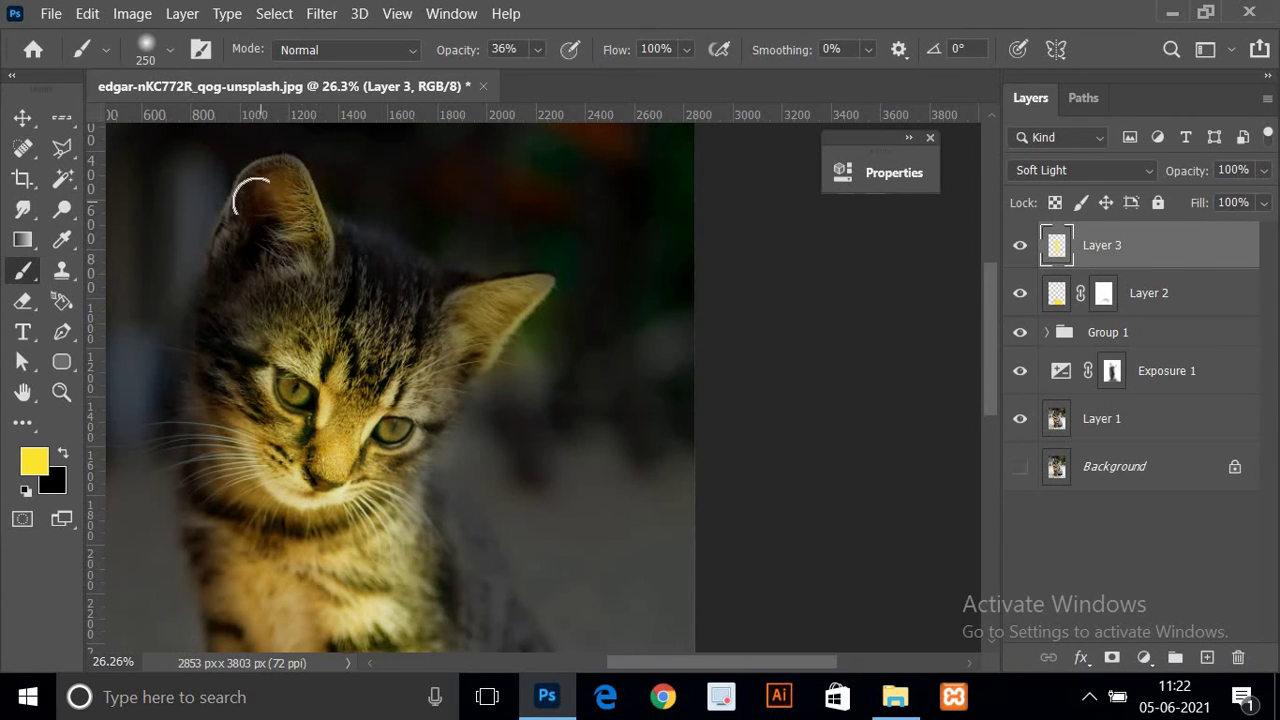
# - Darken the kitten's left ear with a black brush stroke
pyautogui.scroll(2, 265, 220)
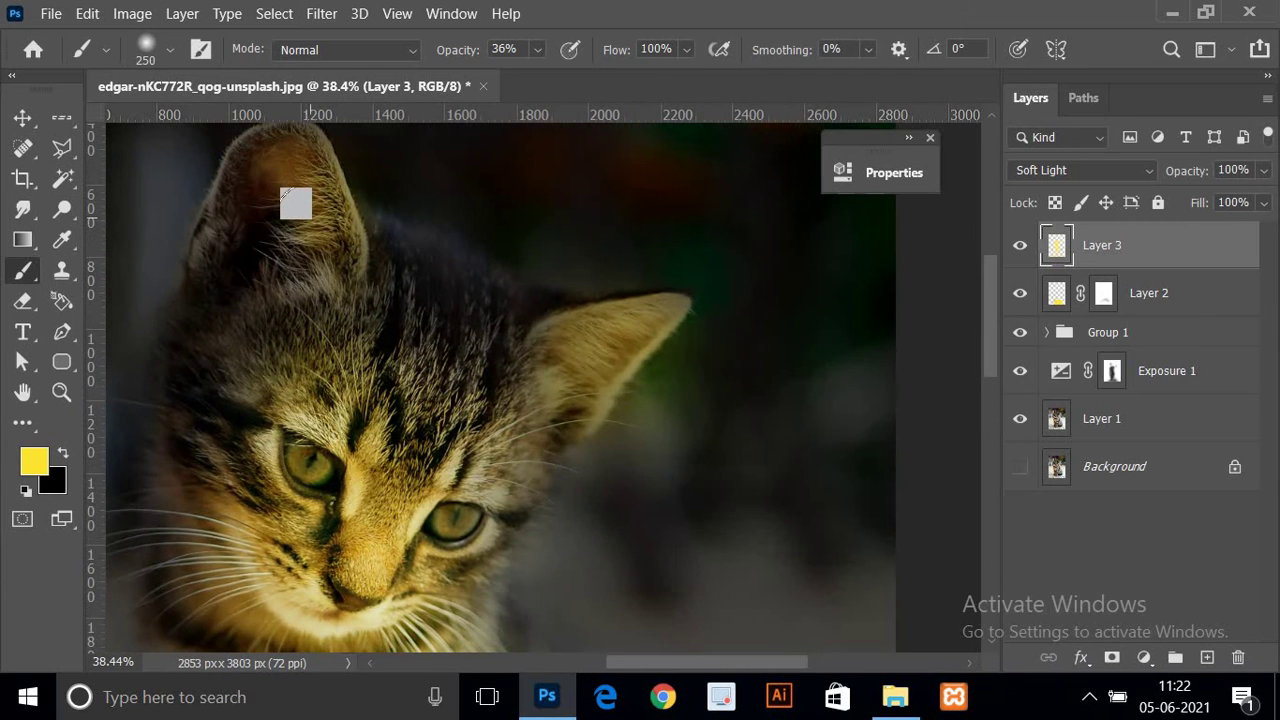
pyautogui.press('x')
pyautogui.moveTo(272, 163); pyautogui.dragTo(305, 242)
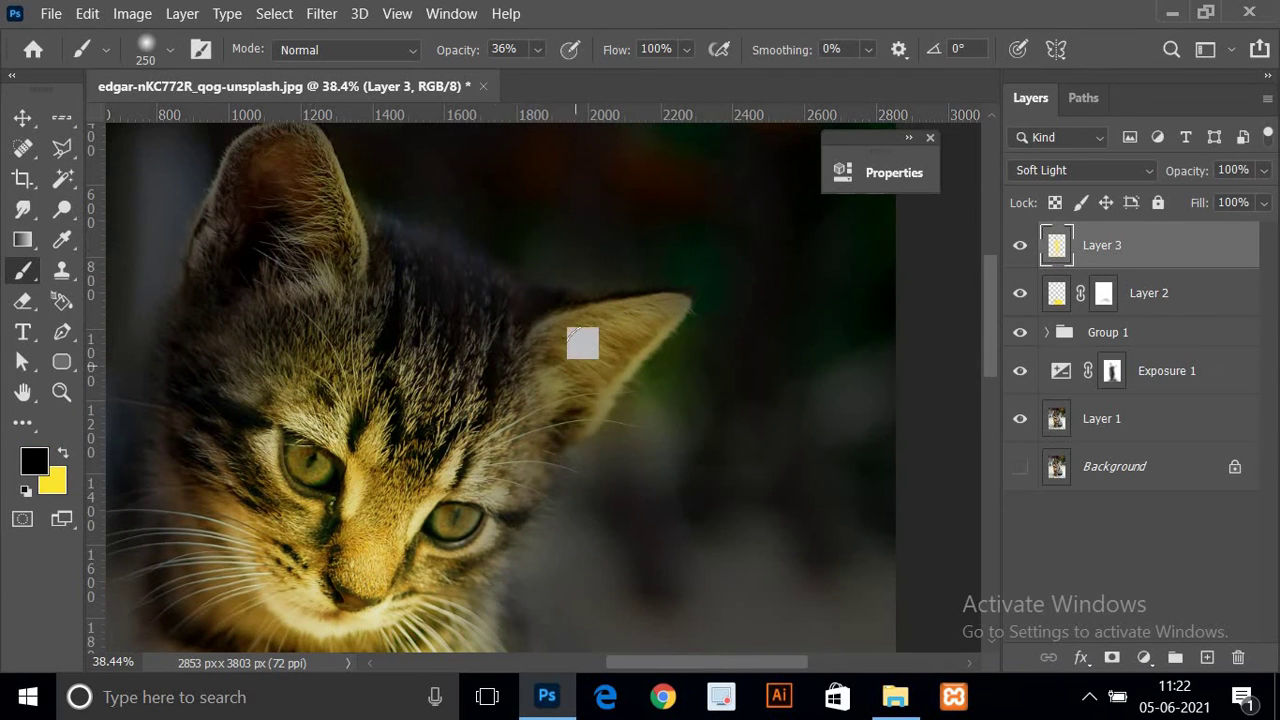
pyautogui.scroll(-2, 526, 408)
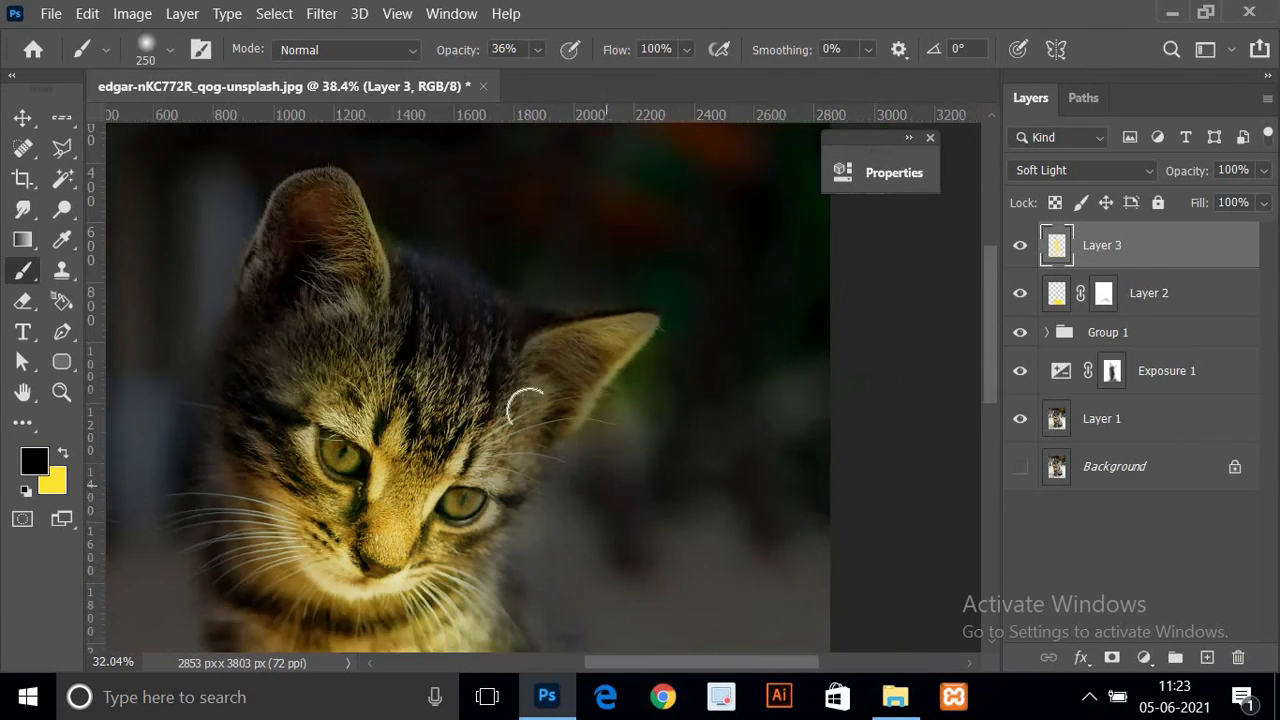
pyautogui.scroll(-2, 560, 435)
pyautogui.scroll(-1, 557, 403)
pyautogui.scroll(1, 557, 400)
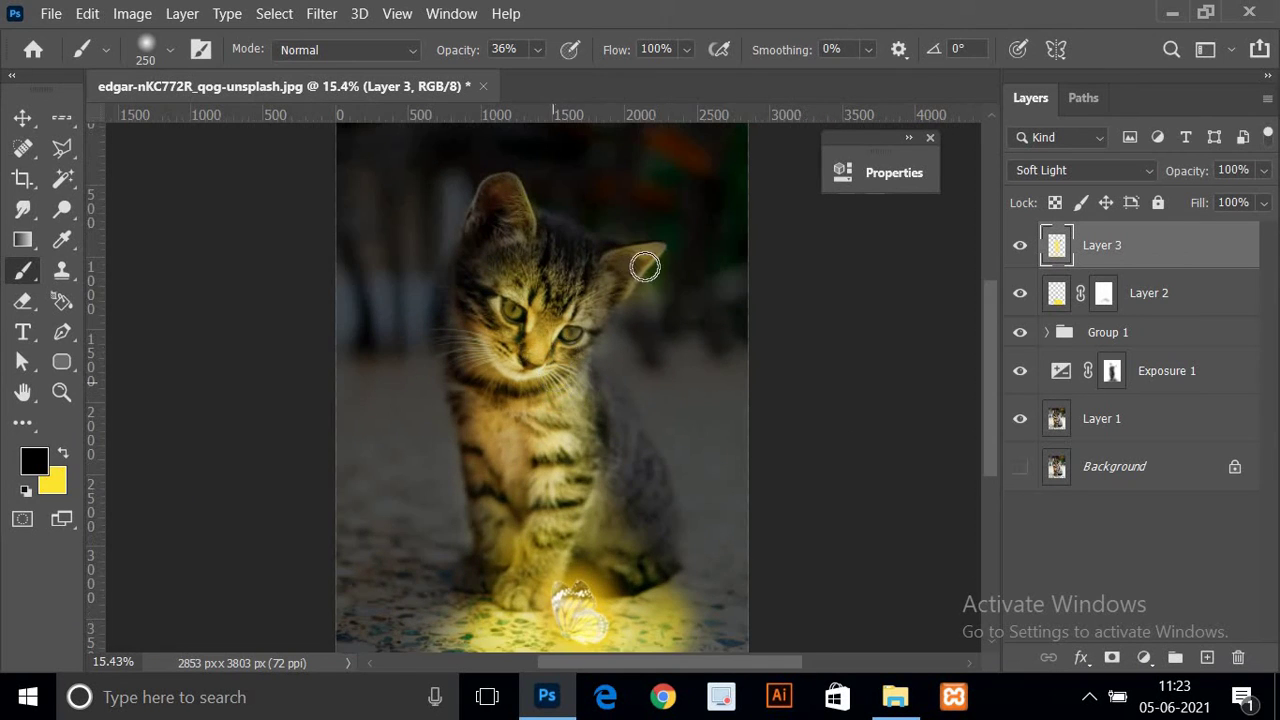
pyautogui.scroll(2, 652, 265)
pyautogui.scroll(1, 645, 255)
# - Resize the brush to 600 and paint yellow glow over both eyes and the right cheek
pyautogui.press('[')
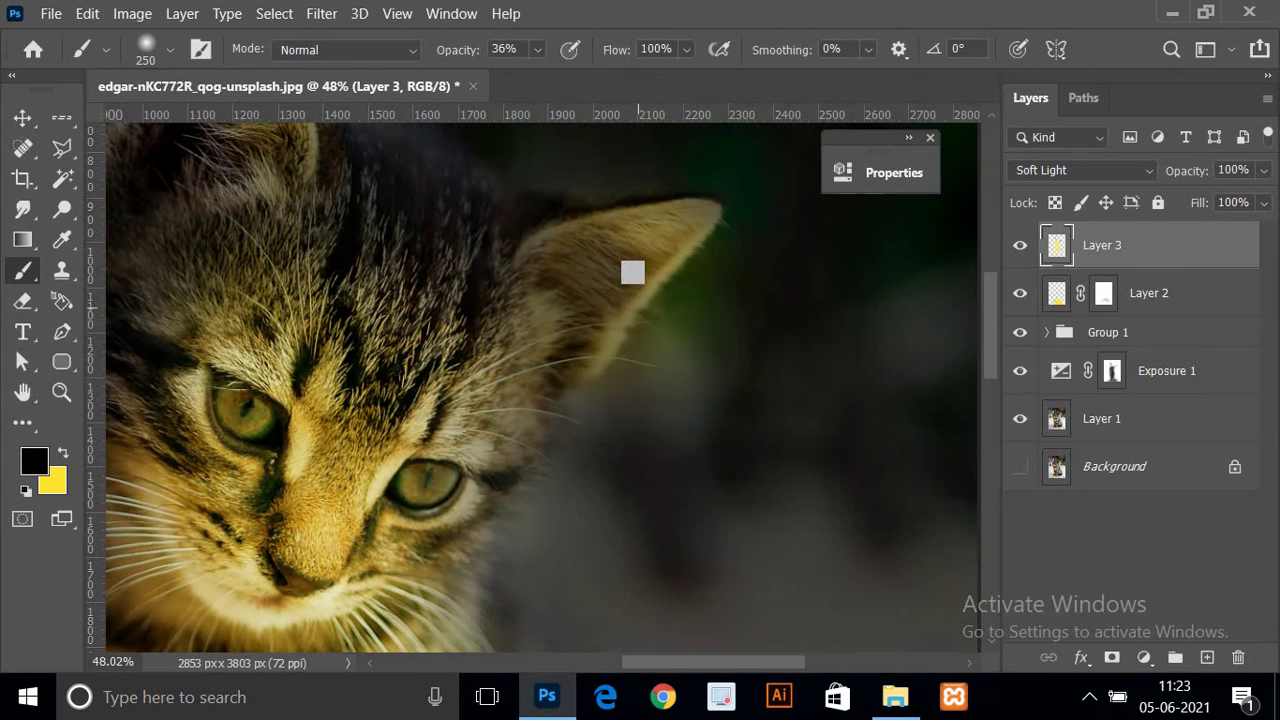
pyautogui.press('[')
pyautogui.press('[')
pyautogui.press('[')
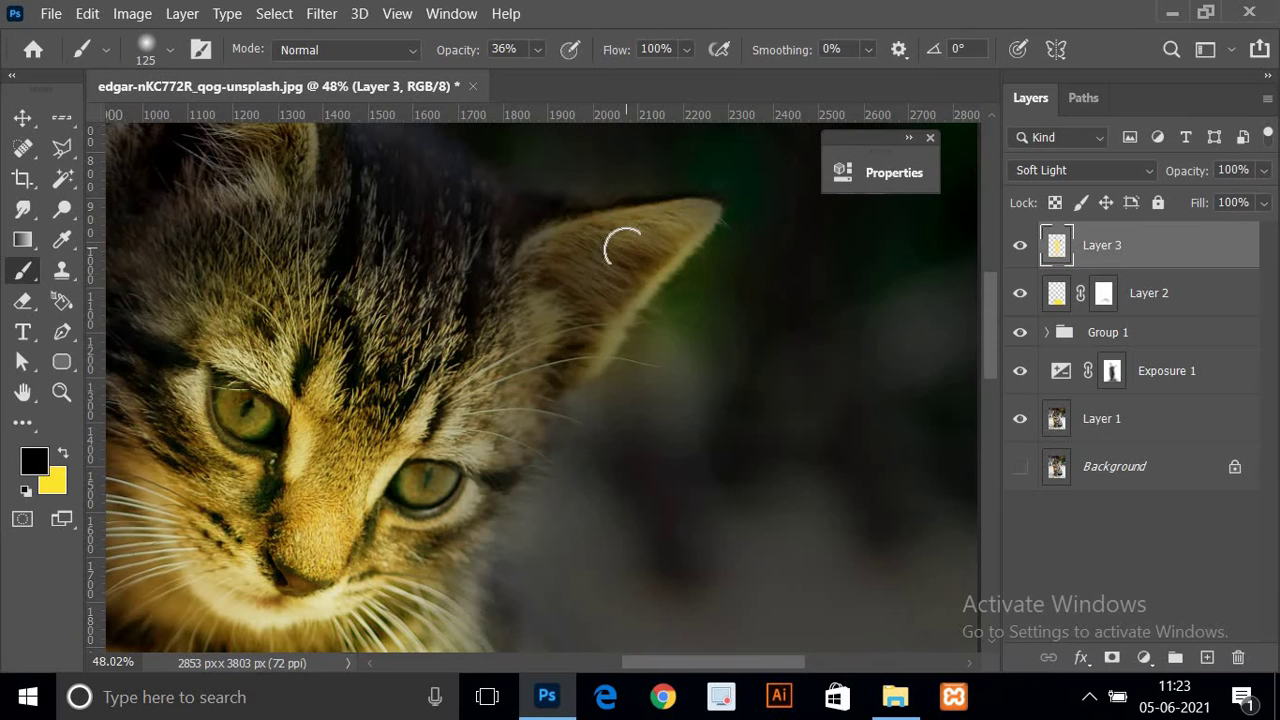
pyautogui.scroll(-2, 496, 326)
pyautogui.scroll(-2, 471, 351)
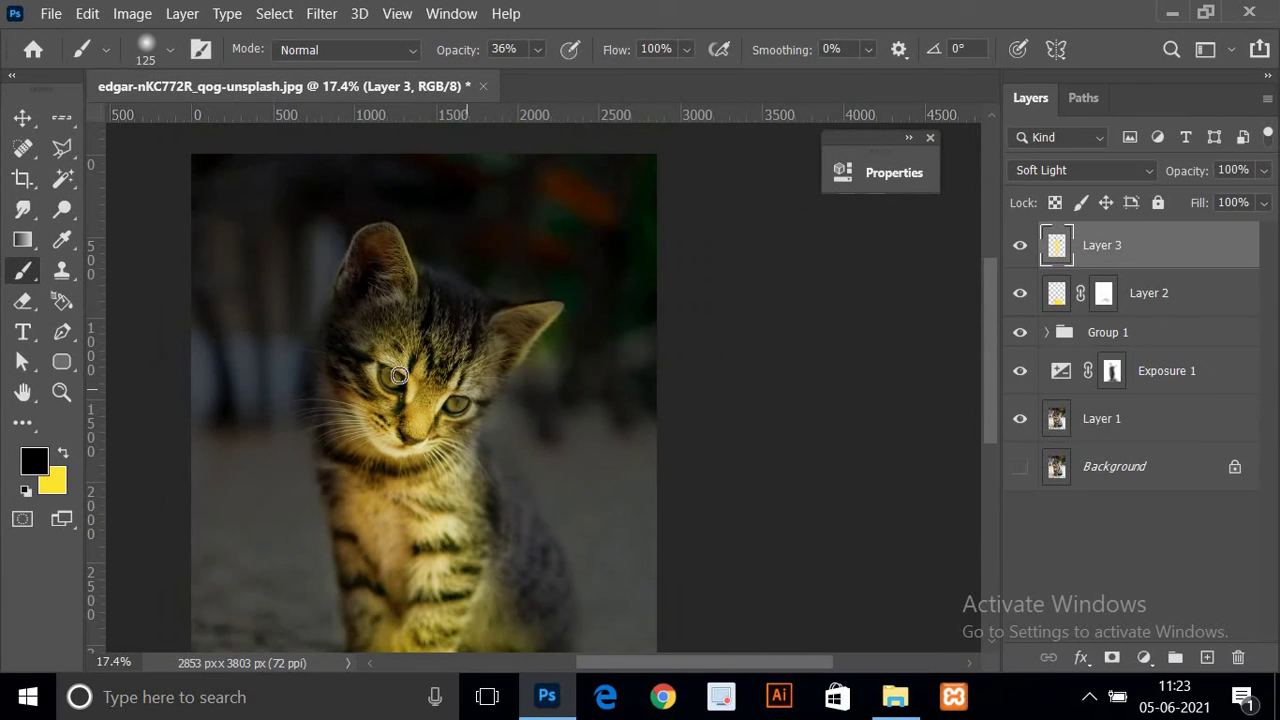
pyautogui.scroll(1, 397, 373)
pyautogui.scroll(-1, 400, 372)
pyautogui.scroll(-1, 409, 372)
pyautogui.scroll(2, 430, 372)
pyautogui.press(']')
pyautogui.press(']')
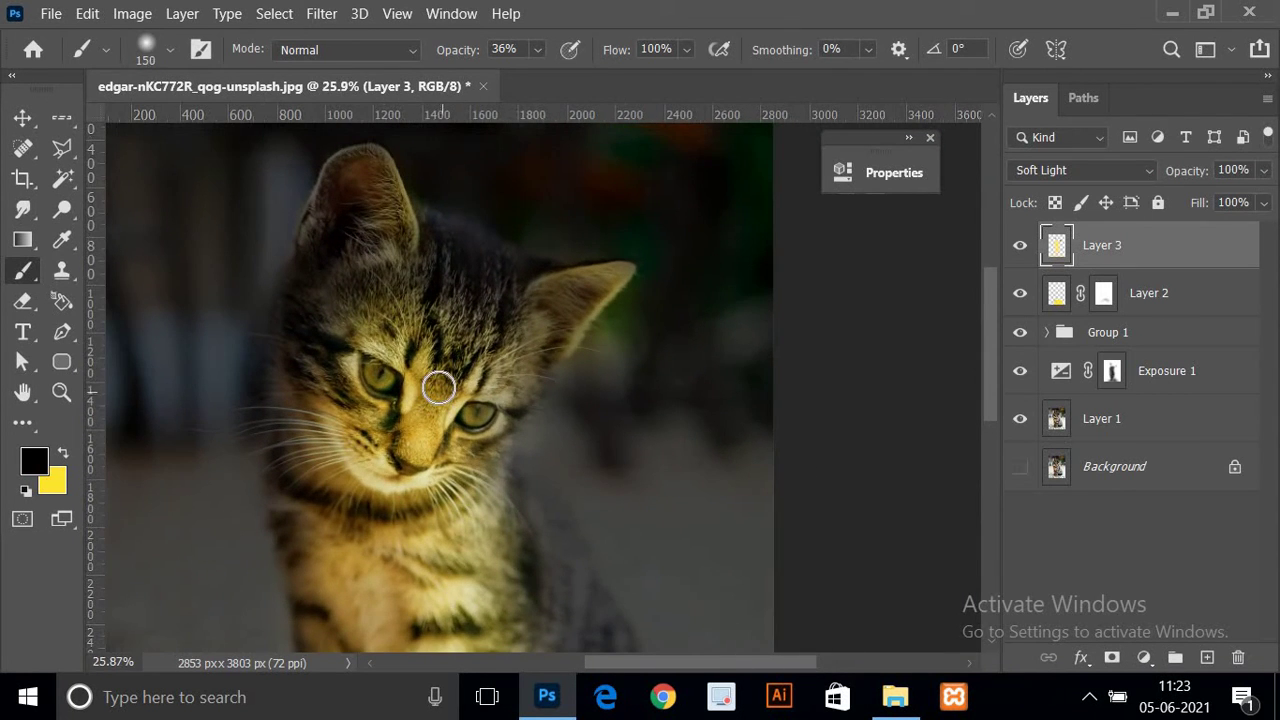
pyautogui.press(']')
pyautogui.press(']')
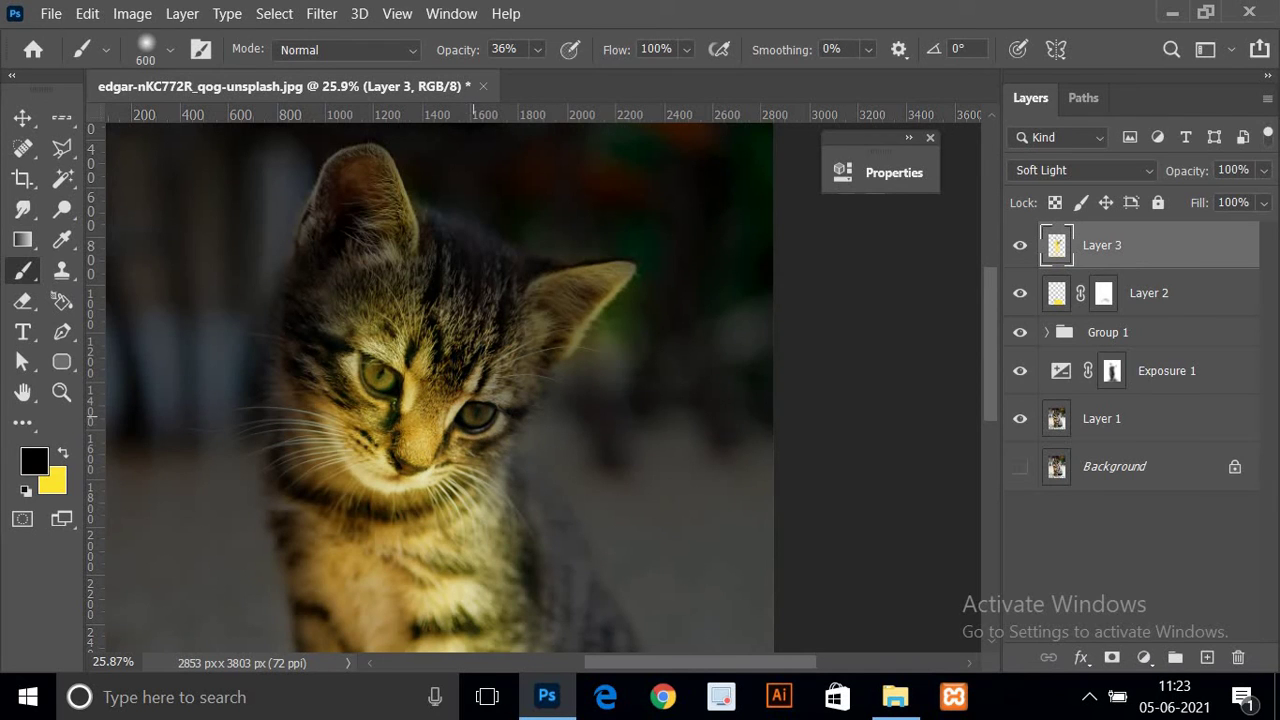
pyautogui.press('x')
pyautogui.press(']')
pyautogui.moveTo(510, 375)
pyautogui.mouseDown()
pyautogui.moveTo(460, 415)
pyautogui.moveTo(470, 386)
pyautogui.mouseUp()
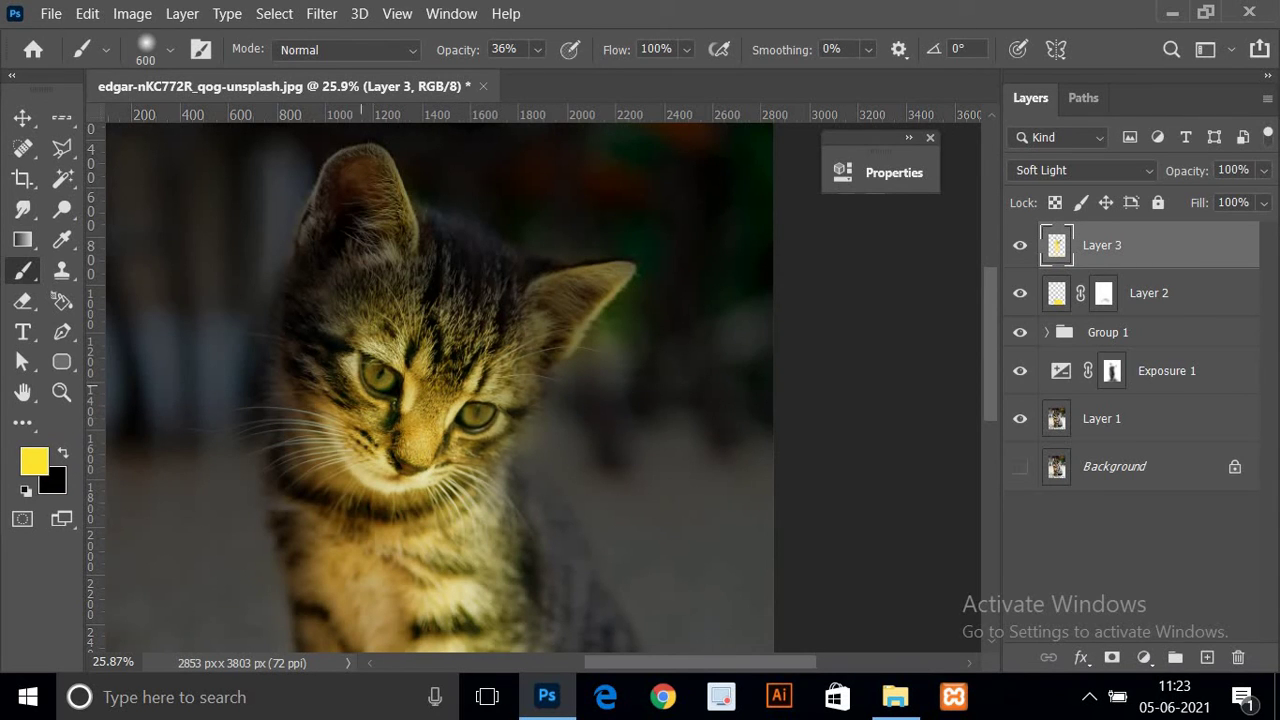
pyautogui.moveTo(340, 298); pyautogui.dragTo(363, 305)
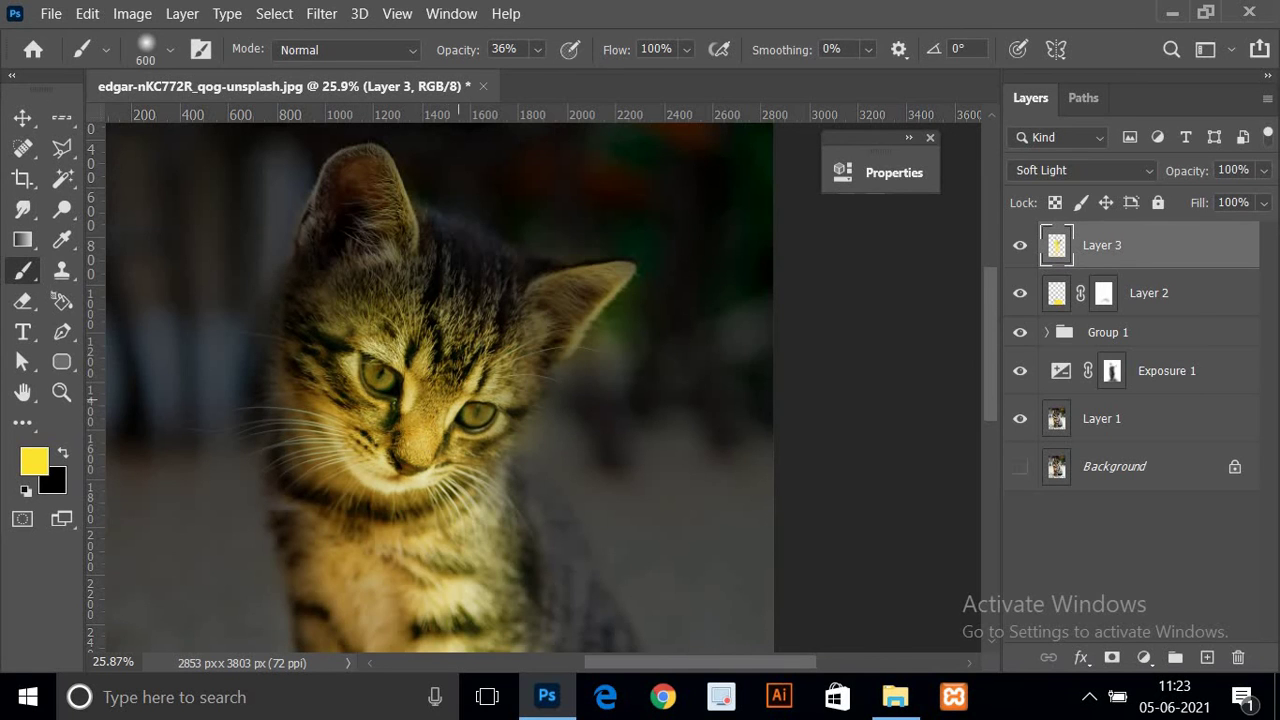
# - Dab yellow glow onto the floor at lower left and lower right, undoing one darkening stroke
pyautogui.scroll(-5, 437, 447)
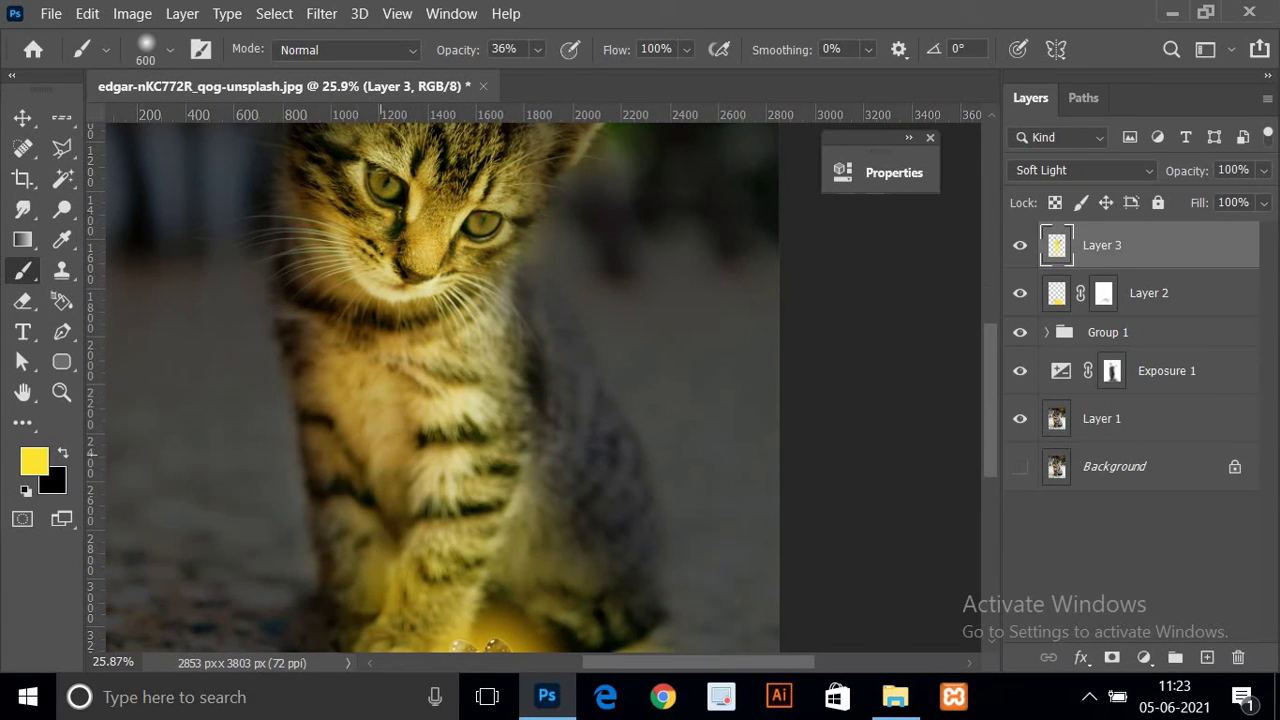
pyautogui.moveTo(487, 510); pyautogui.dragTo(471, 400)
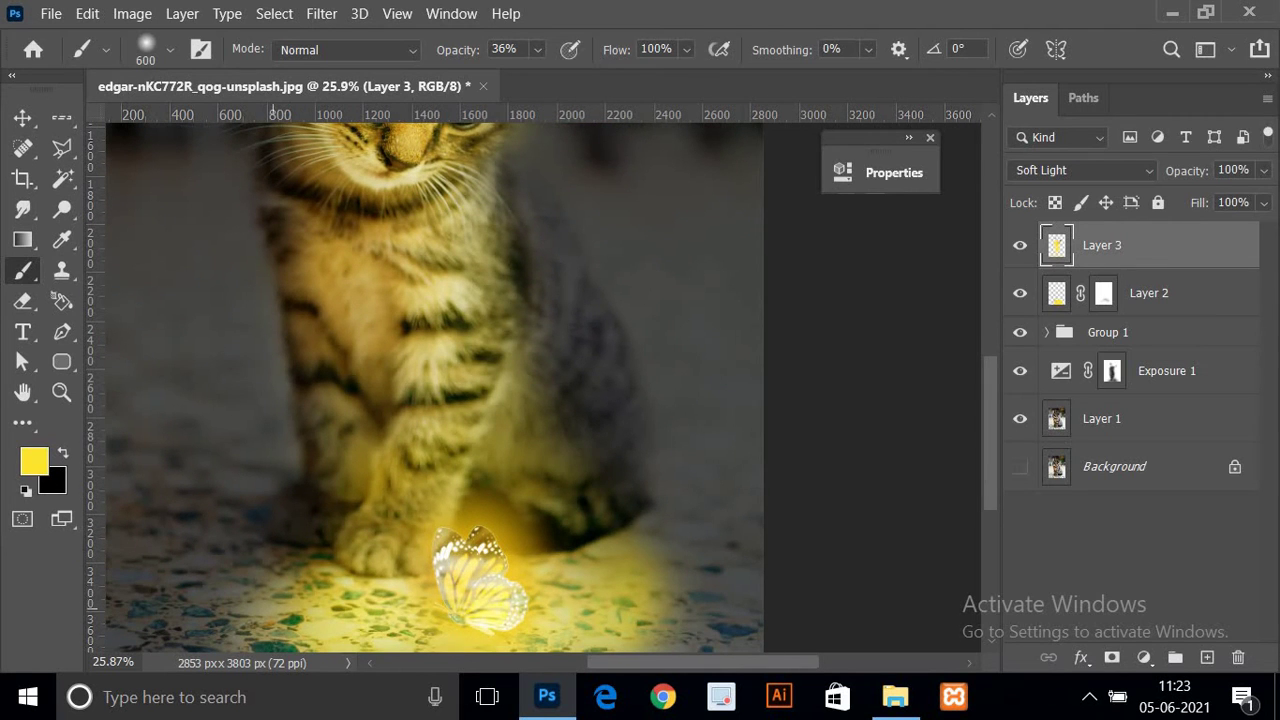
pyautogui.moveTo(284, 582); pyautogui.dragTo(265, 475)
pyautogui.click(218, 497)
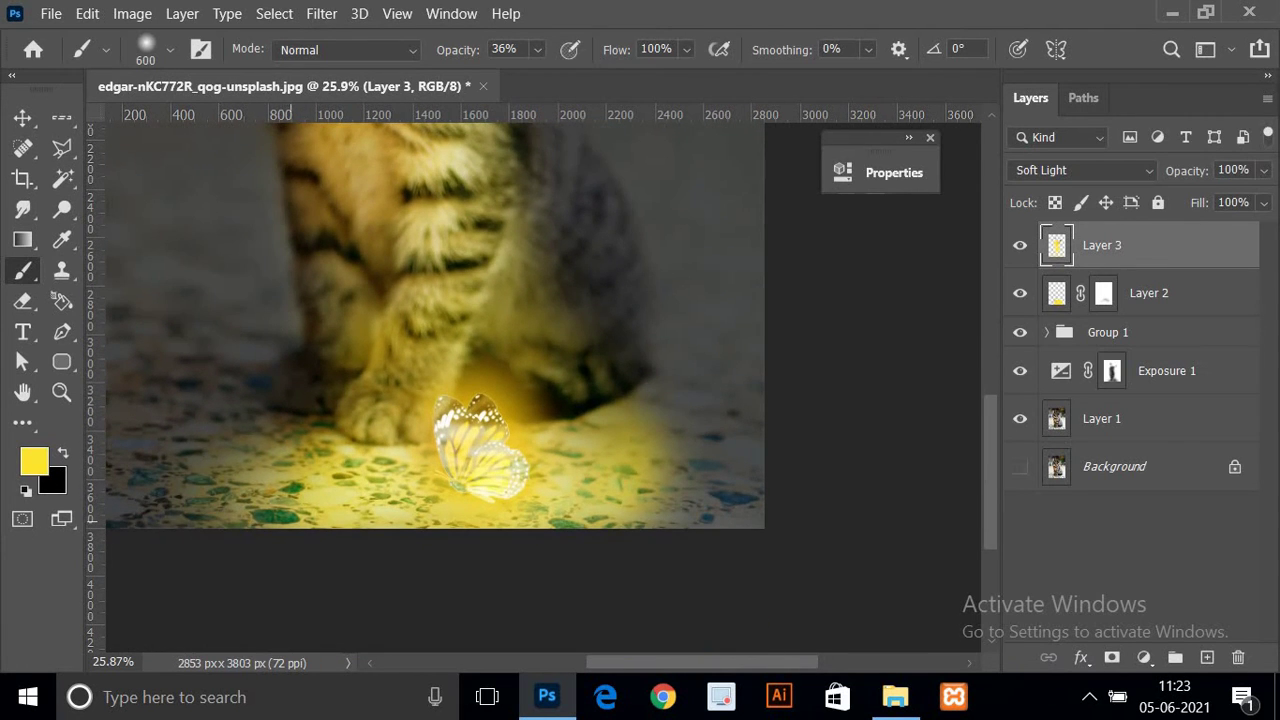
pyautogui.moveTo(650, 505); pyautogui.dragTo(755, 495)
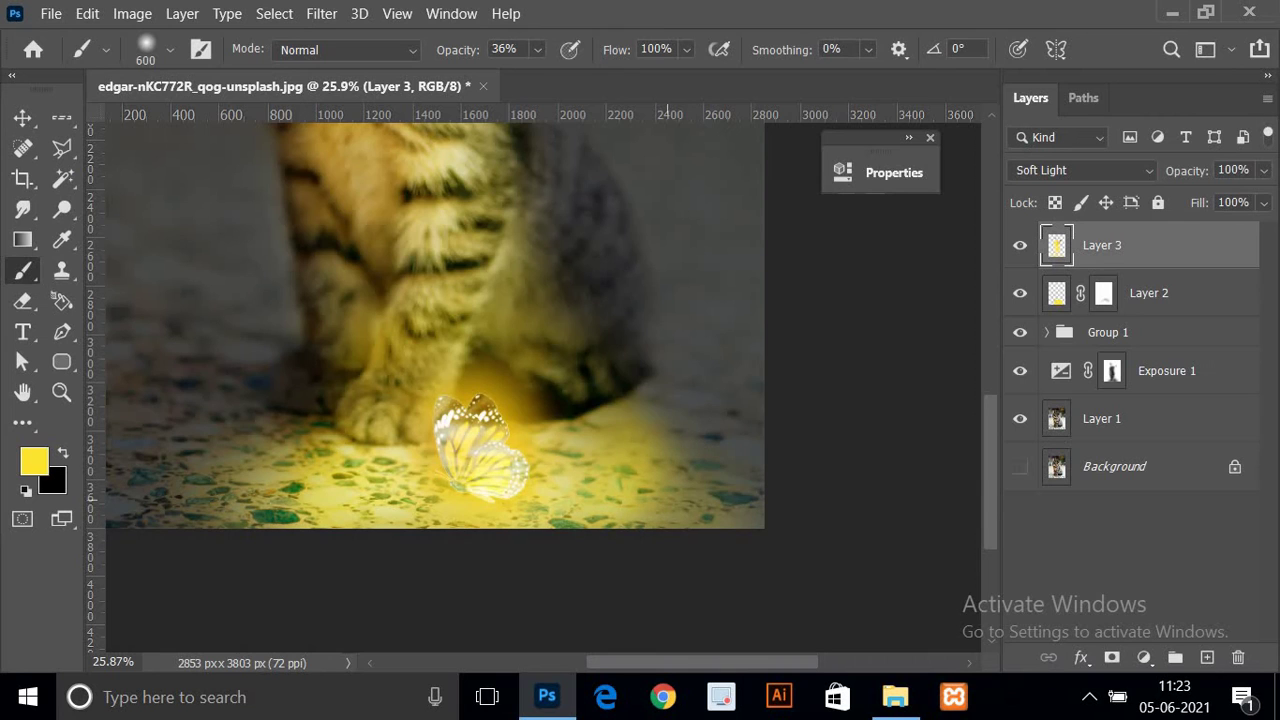
pyautogui.click(655, 435)
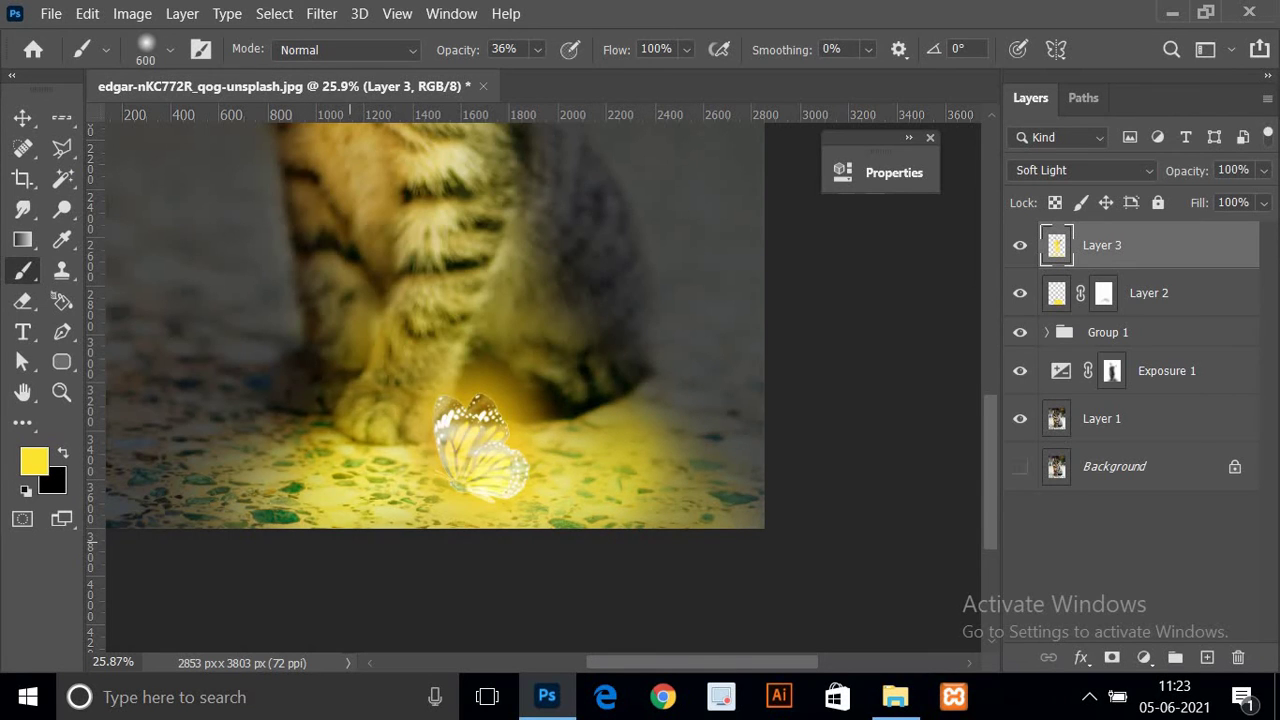
pyautogui.scroll(-5, 386, 423)
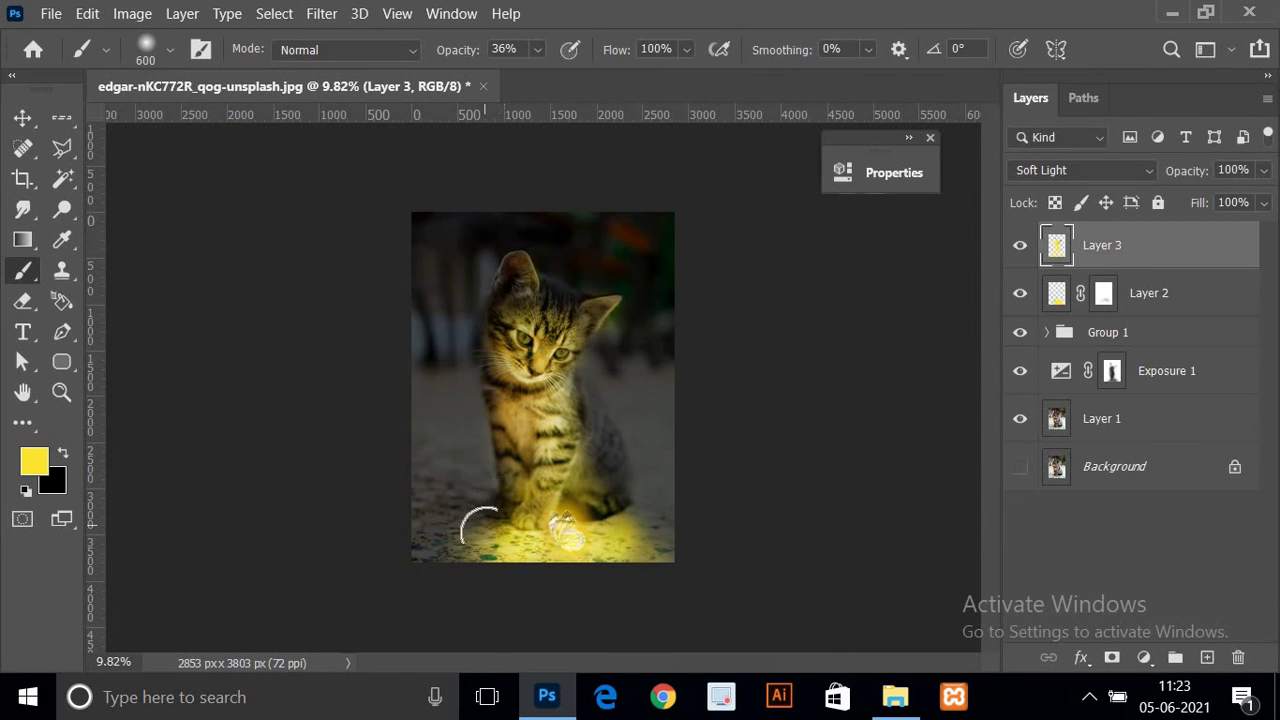
pyautogui.scroll(2, 538, 382)
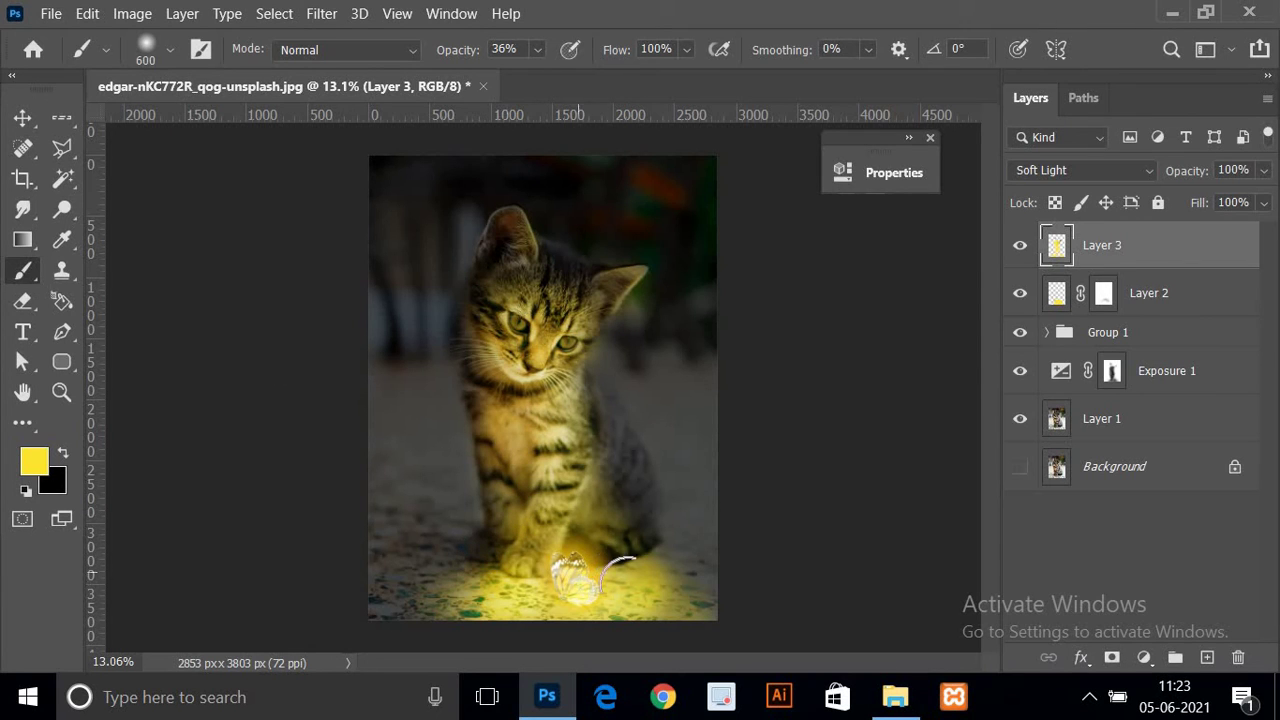
pyautogui.press('x')
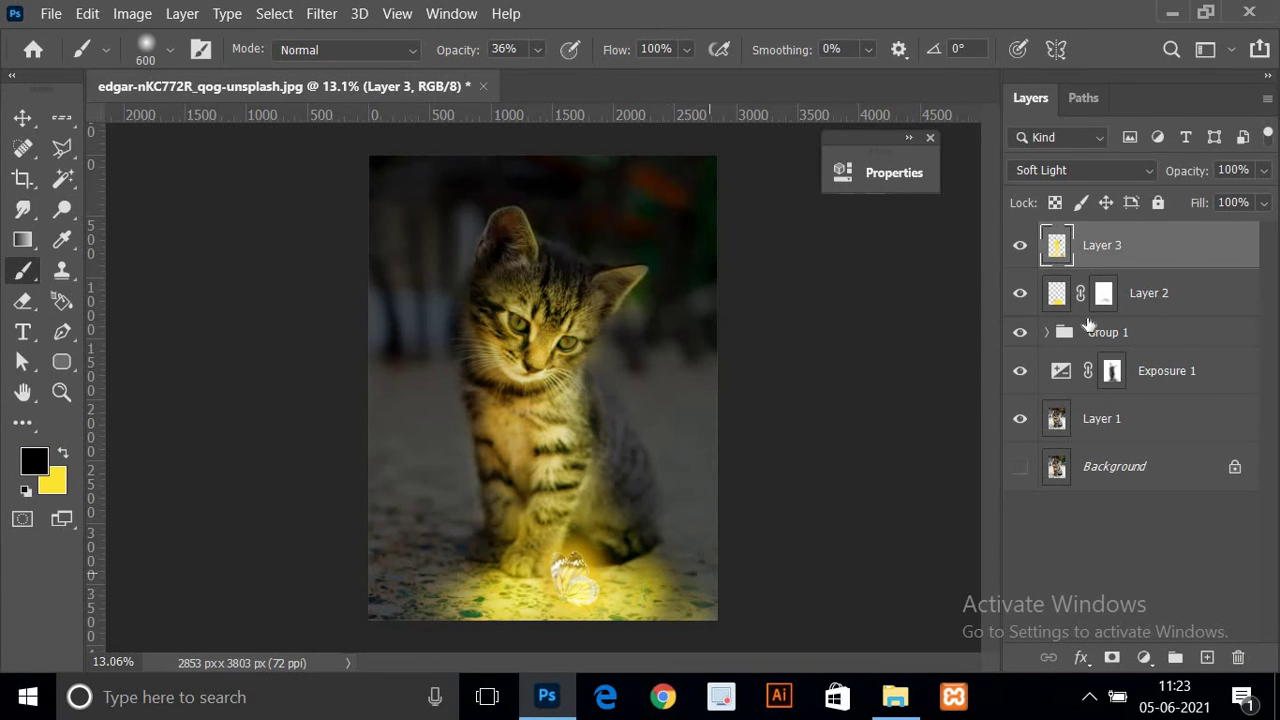
pyautogui.hotkey('ctrl', 'z')
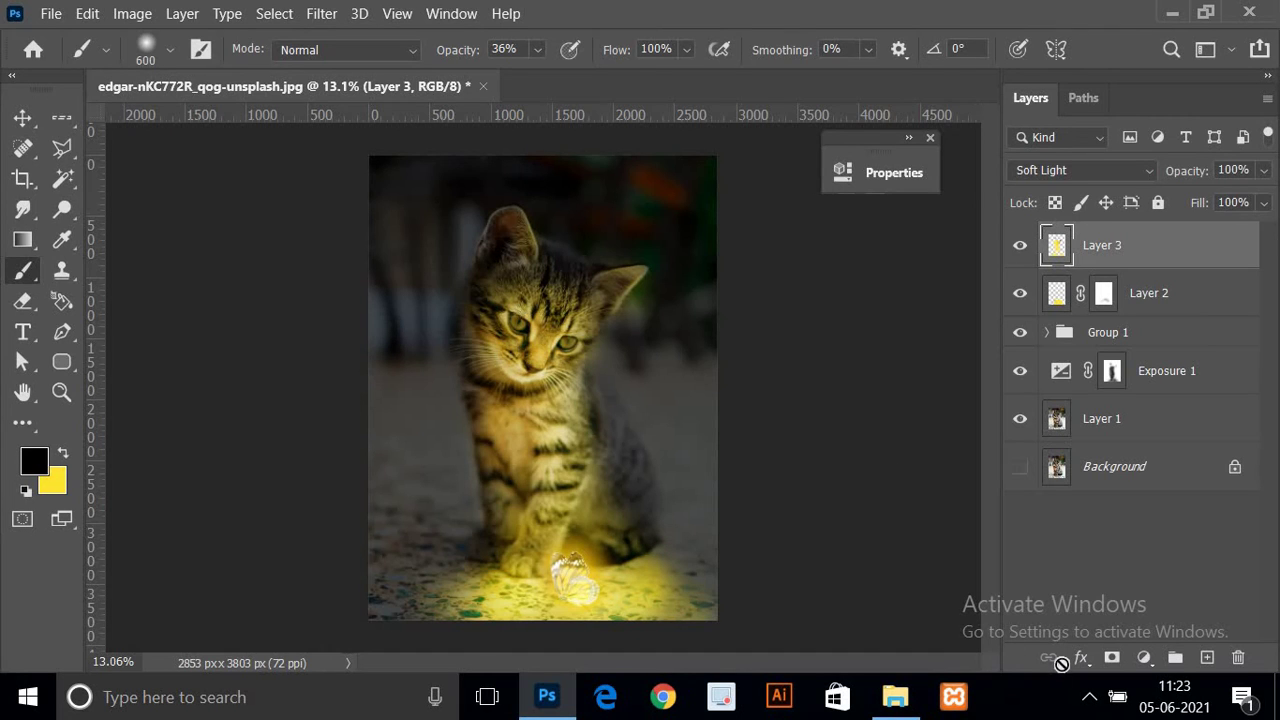
# - Add a layer mask to Layer 3 and paint white at 6% to extend the lower-right glow
pyautogui.click(1112, 657)
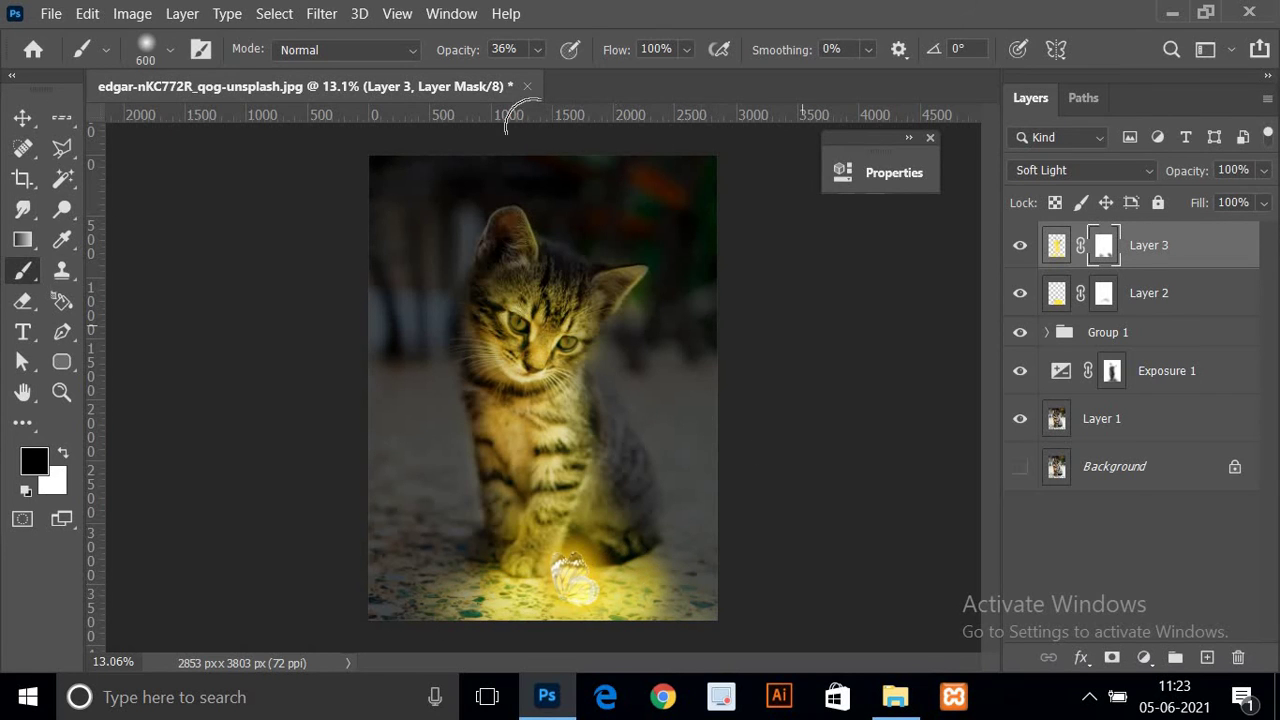
pyautogui.moveTo(452, 52); pyautogui.dragTo(416, 58)
pyautogui.press('x')
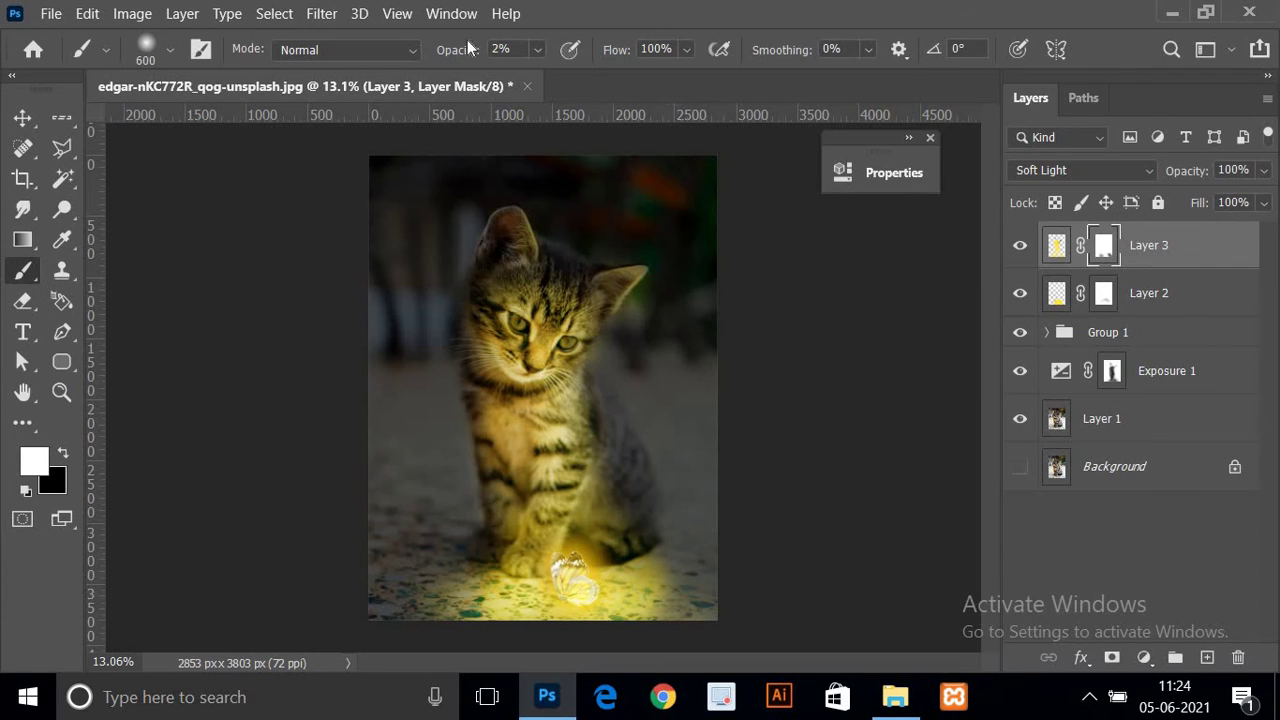
pyautogui.moveTo(469, 52); pyautogui.dragTo(478, 52)
pyautogui.moveTo(682, 611); pyautogui.dragTo(693, 627)
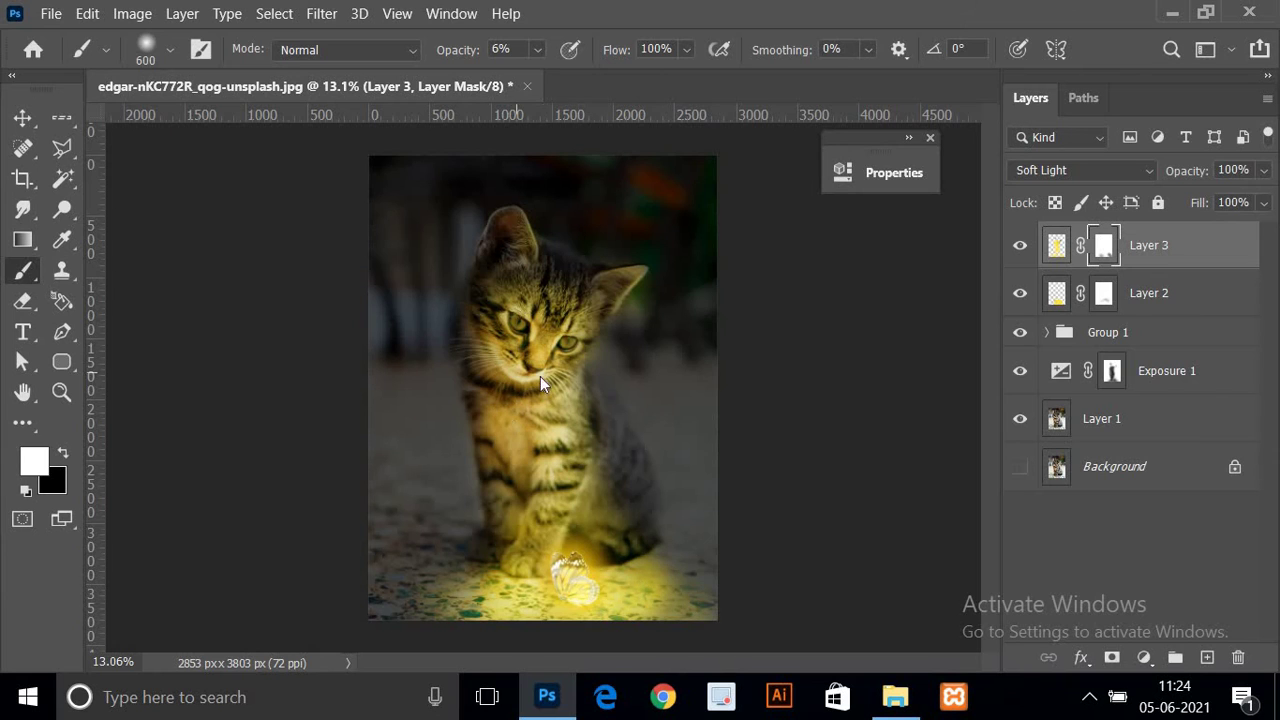
# - Raise brush opacity to 28% and paint on Layer 3's mask over the kitten's chest
pyautogui.moveTo(470, 52); pyautogui.dragTo(500, 50)
pyautogui.click(1055, 244)
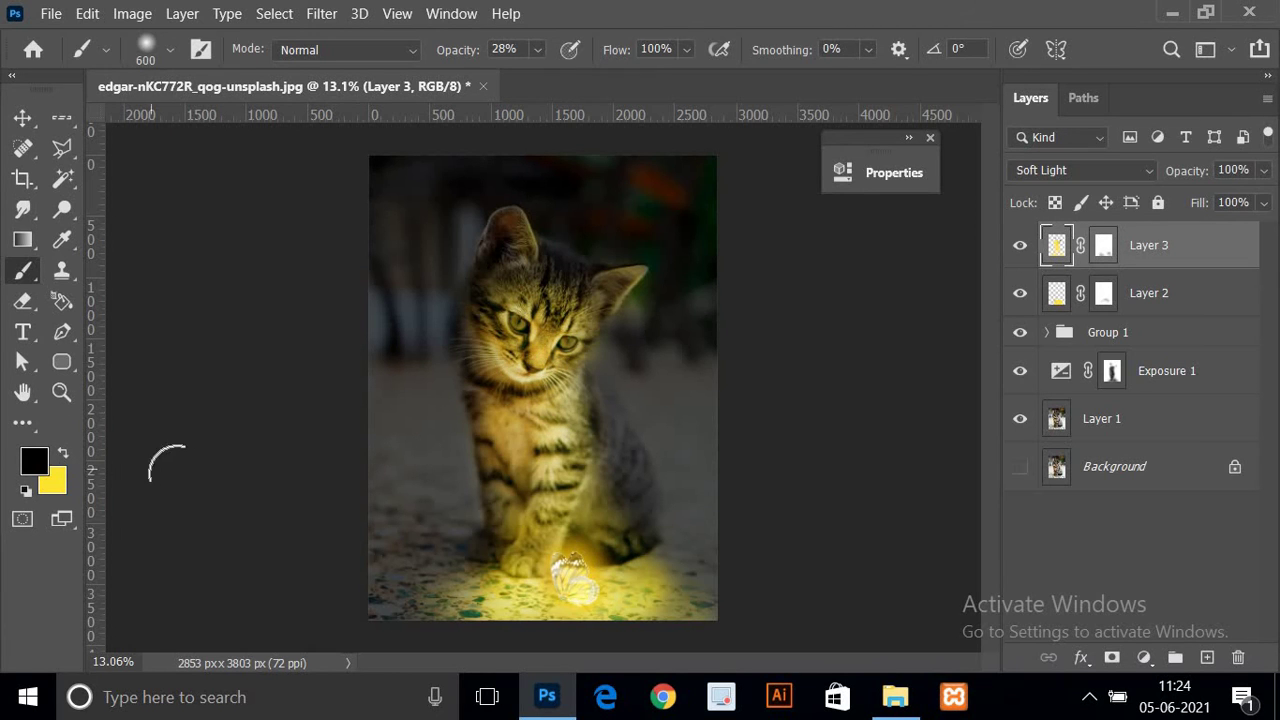
pyautogui.press('x')
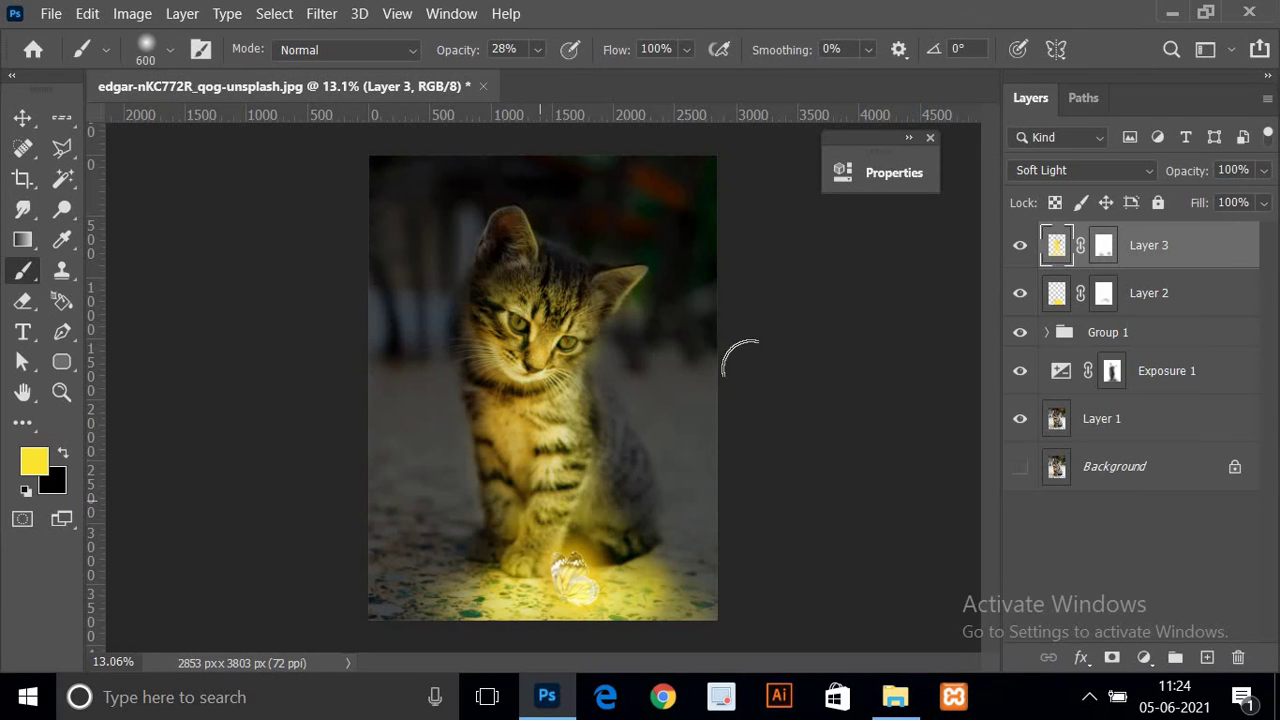
pyautogui.click(1103, 245)
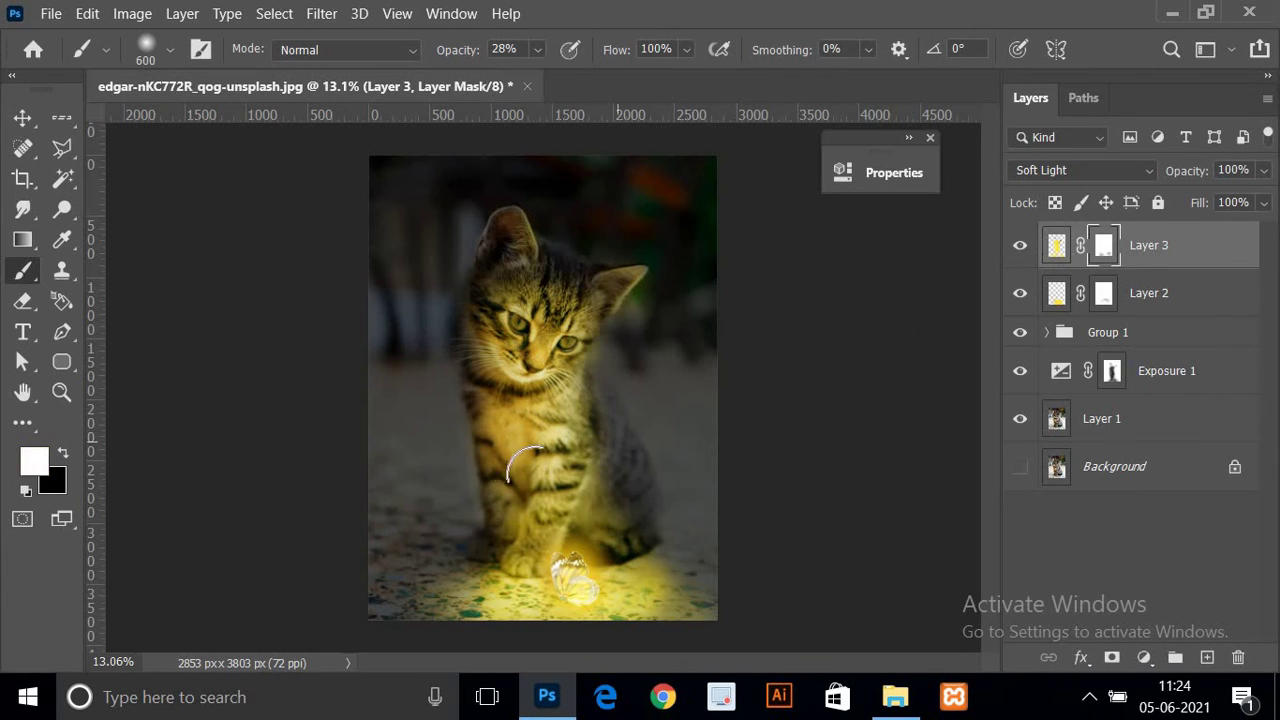
pyautogui.press('x')
pyautogui.scroll(1, 485, 422)
pyautogui.moveTo(485, 422); pyautogui.dragTo(491, 440)
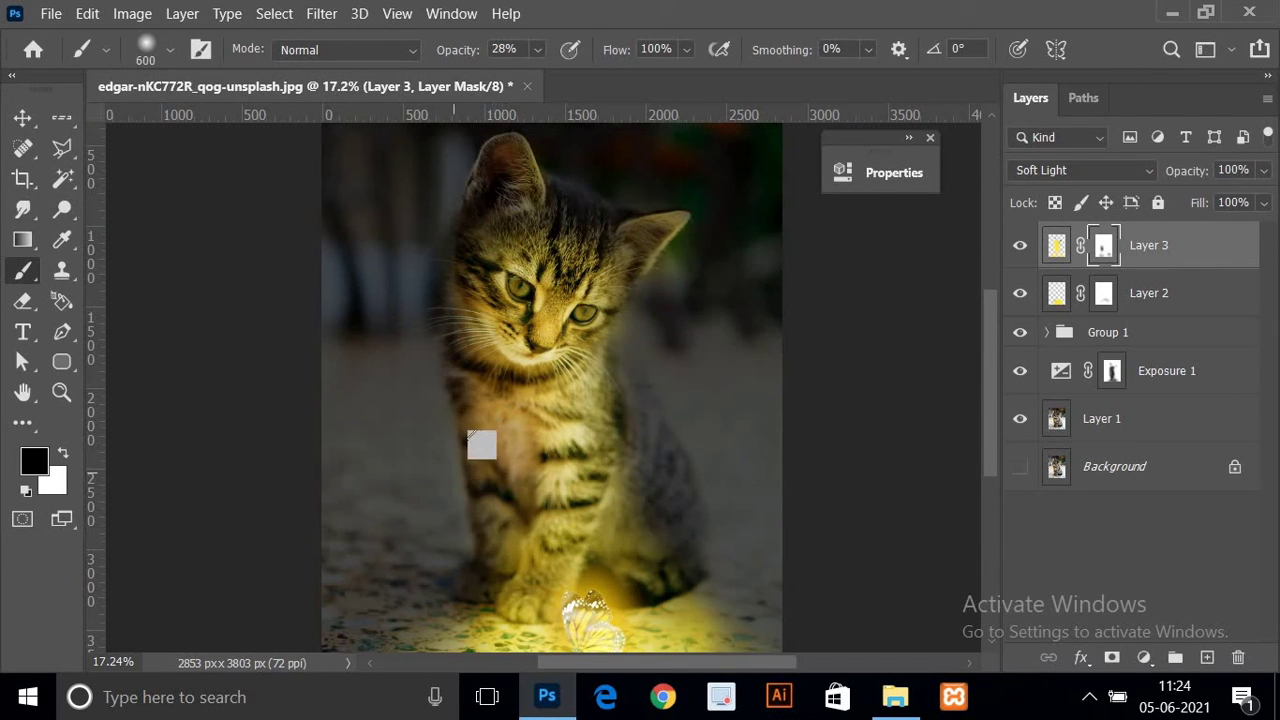
# - Set the brush to black at 17% opacity to tone down glow on the mask
pyautogui.press('x')
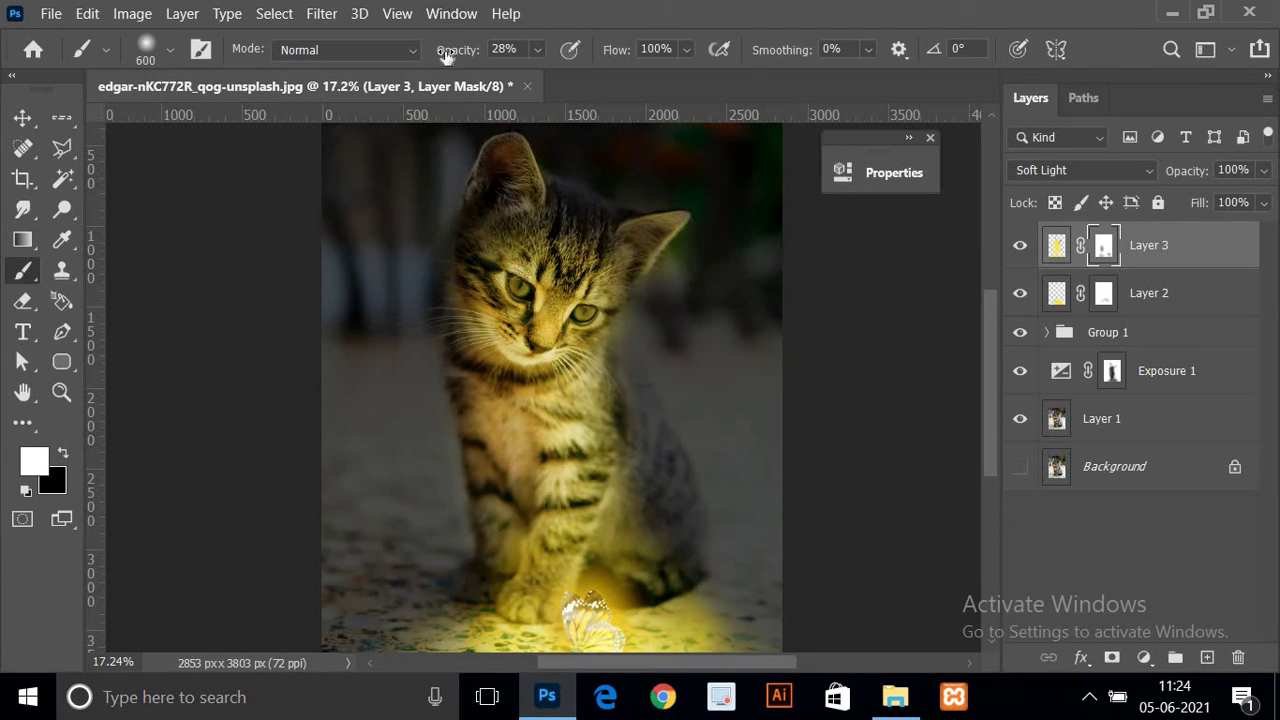
pyautogui.moveTo(455, 50); pyautogui.dragTo(444, 50)
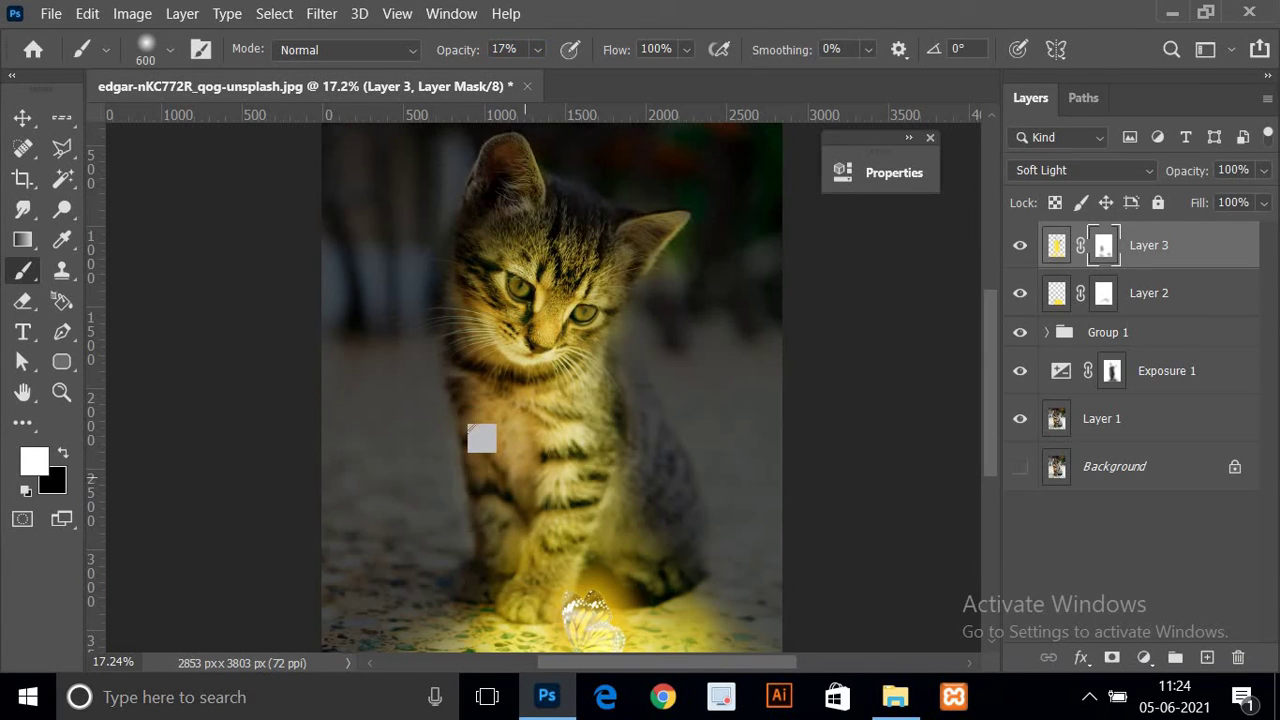
pyautogui.press('x')
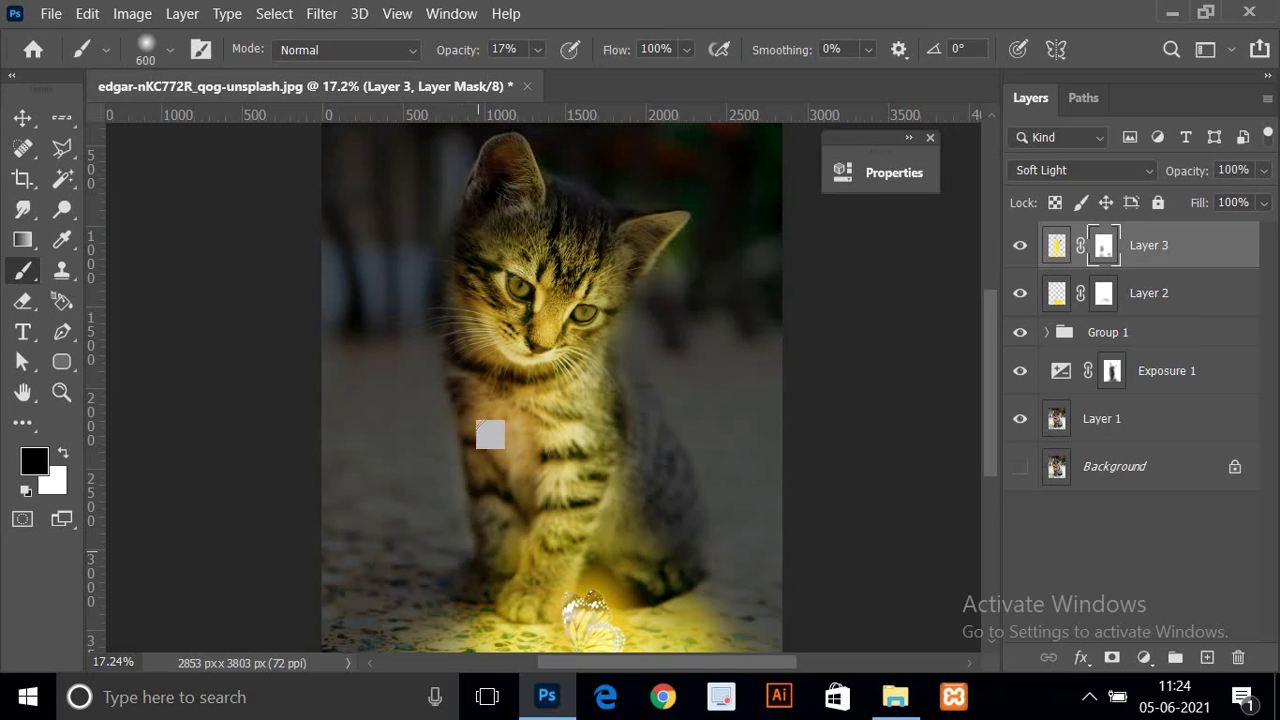
pyautogui.scroll(-3, 512, 433)
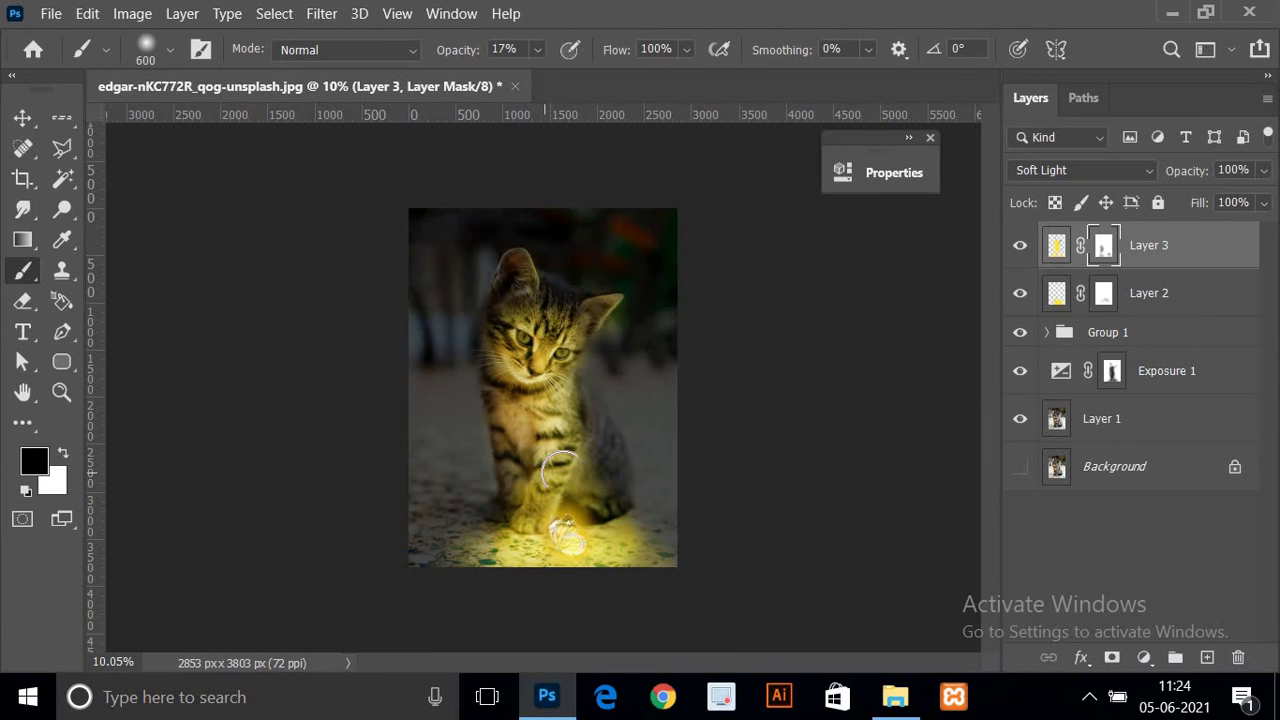
pyautogui.scroll(2, 499, 430)
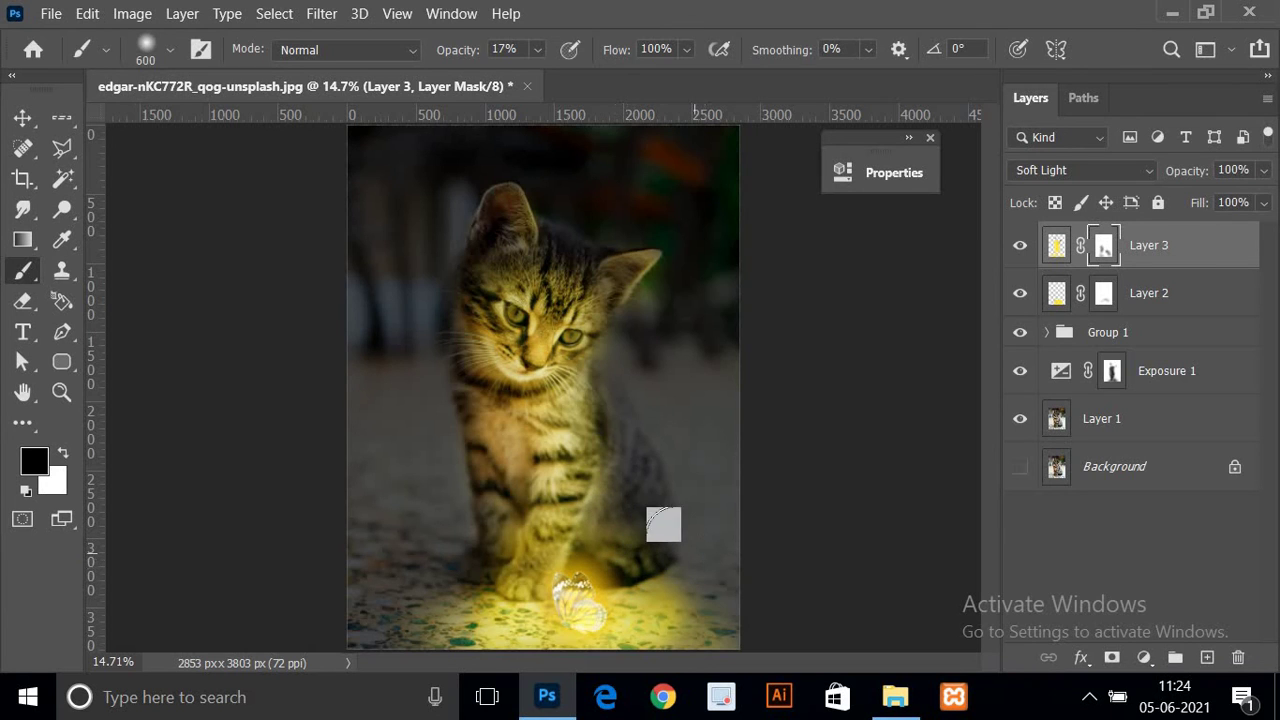
pyautogui.scroll(-2, 625, 500)
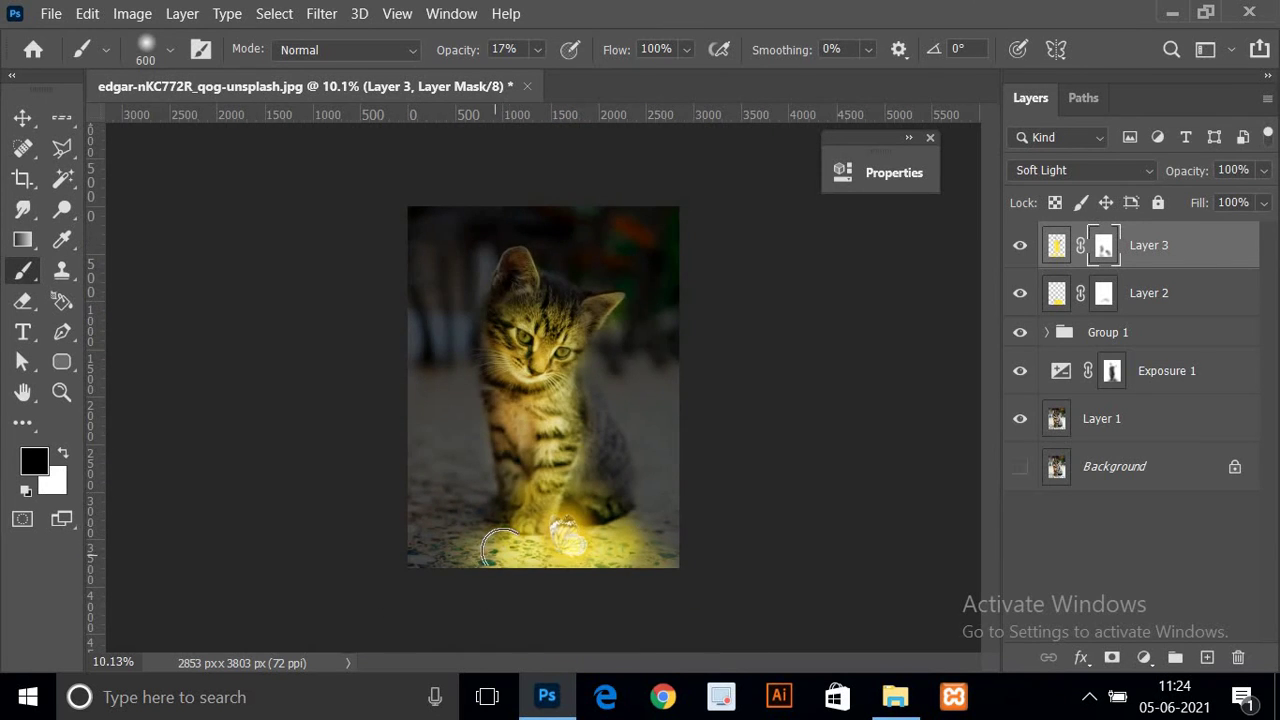
# - Duplicate m0cyf8_cover in Group 1 and make the new copy 3 visible
pyautogui.click(1046, 336)
pyautogui.scroll(-1, 1116, 522)
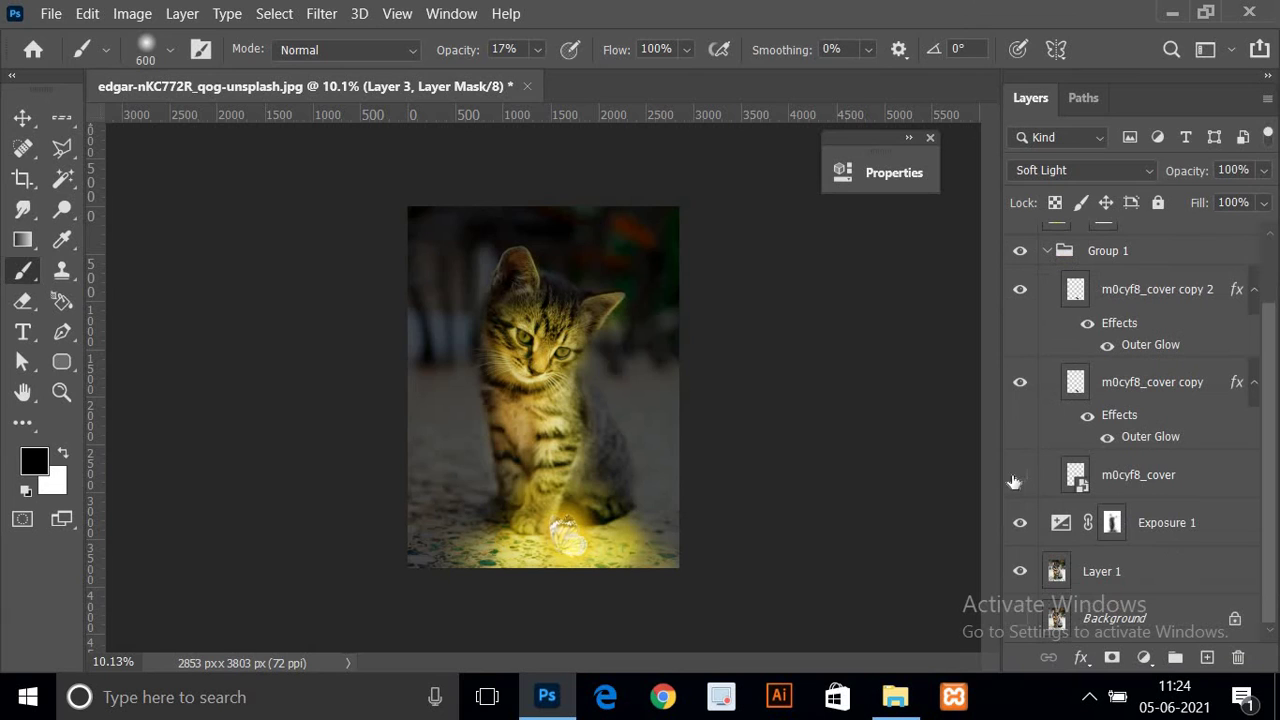
pyautogui.click(1164, 480)
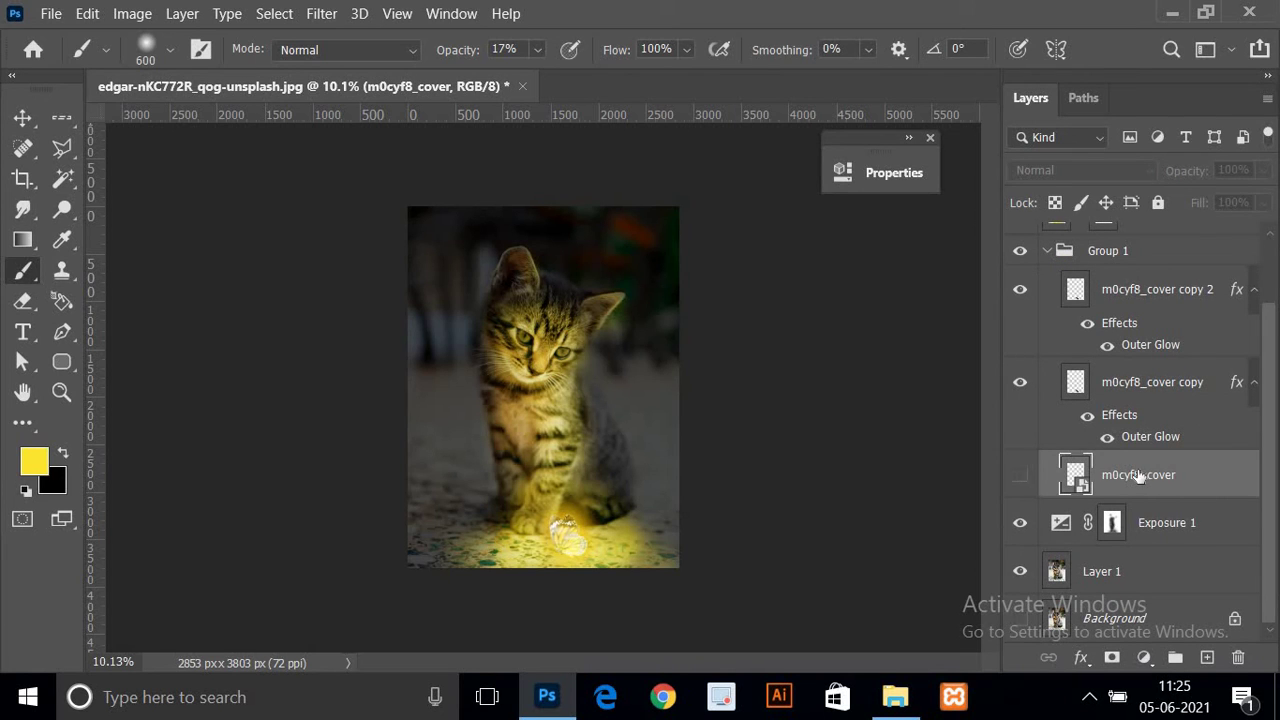
pyautogui.hotkey('ctrl', 'j')
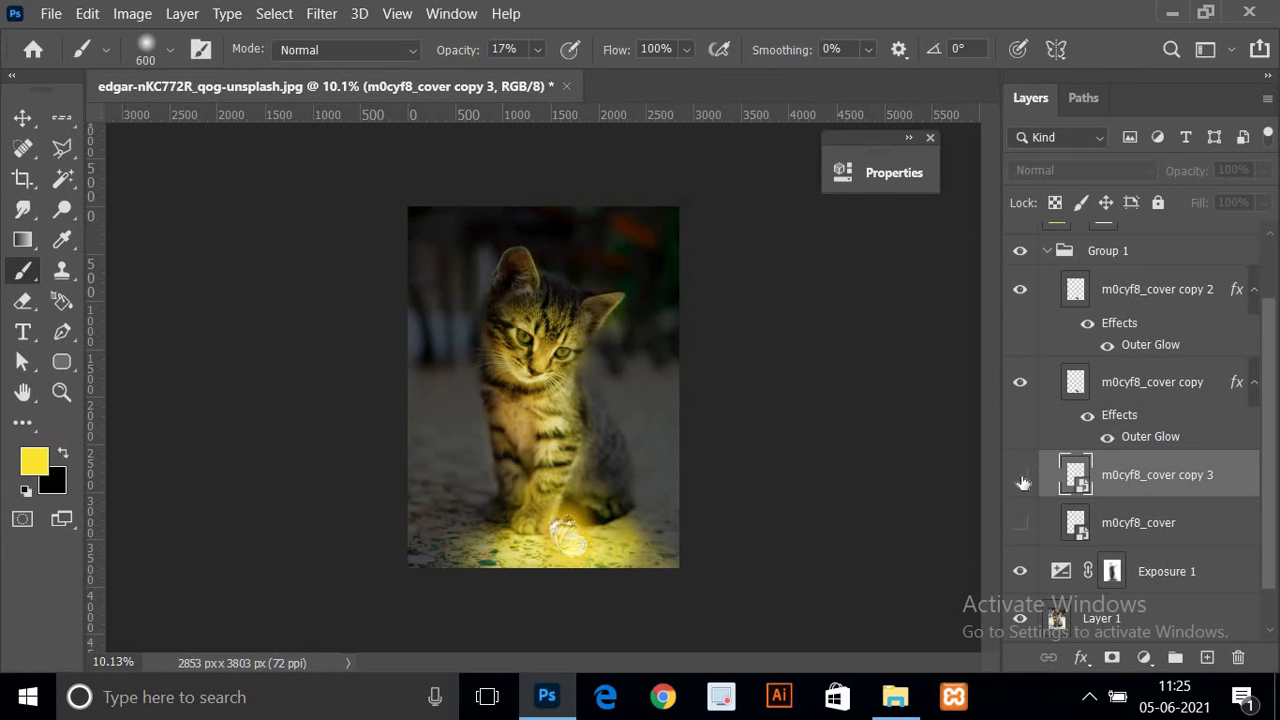
pyautogui.click(1021, 479)
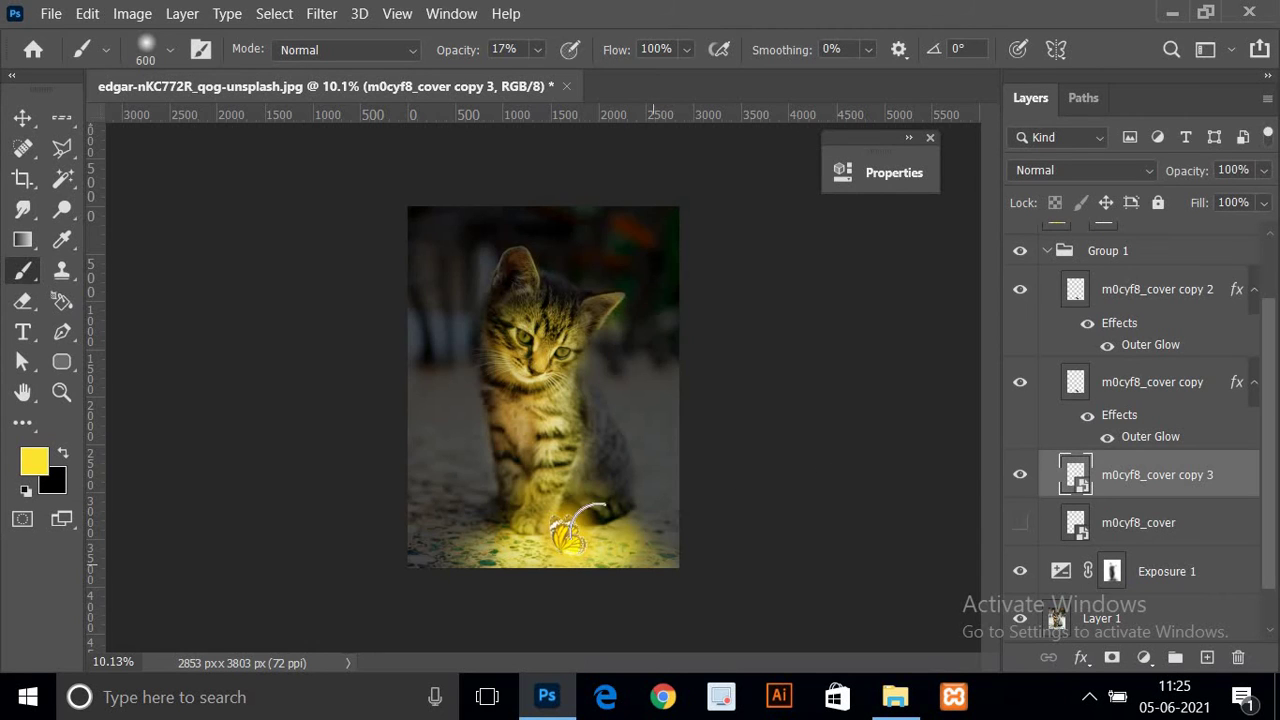
pyautogui.scroll(2, 588, 516)
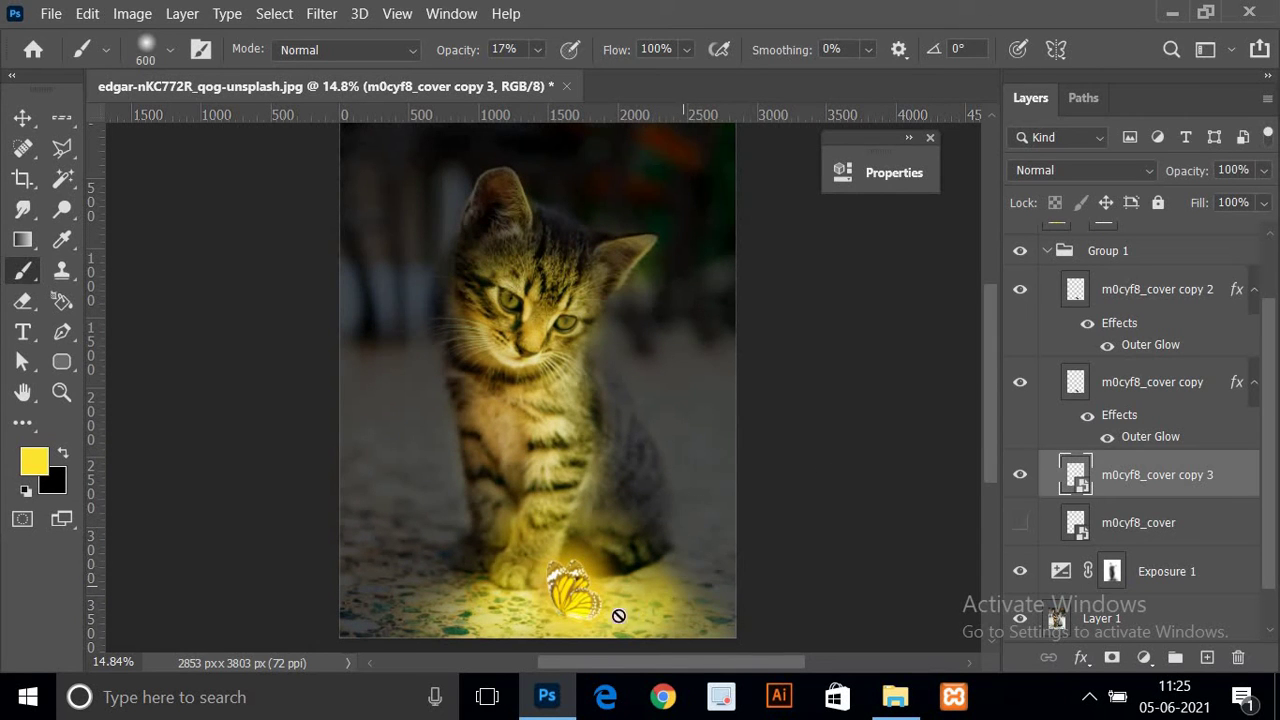
pyautogui.scroll(-1, 600, 607)
pyautogui.scroll(-1, 605, 595)
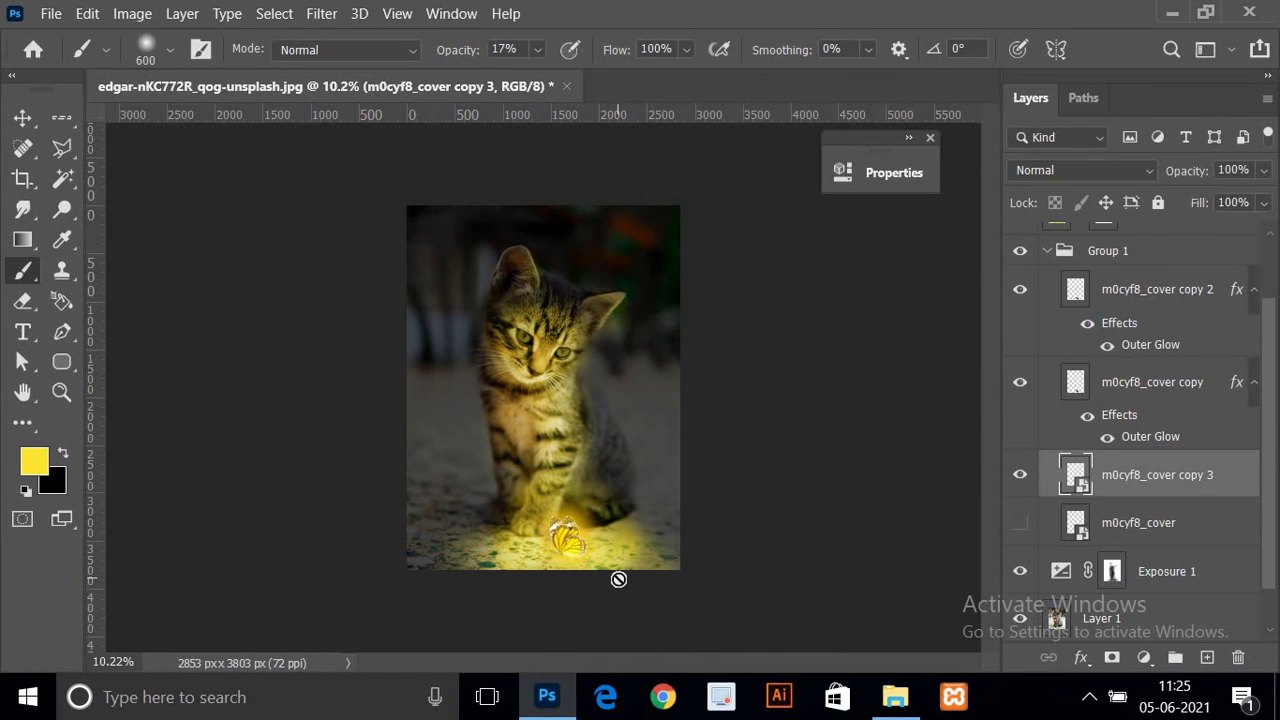
pyautogui.scroll(1, 604, 573)
pyautogui.scroll(1, 600, 570)
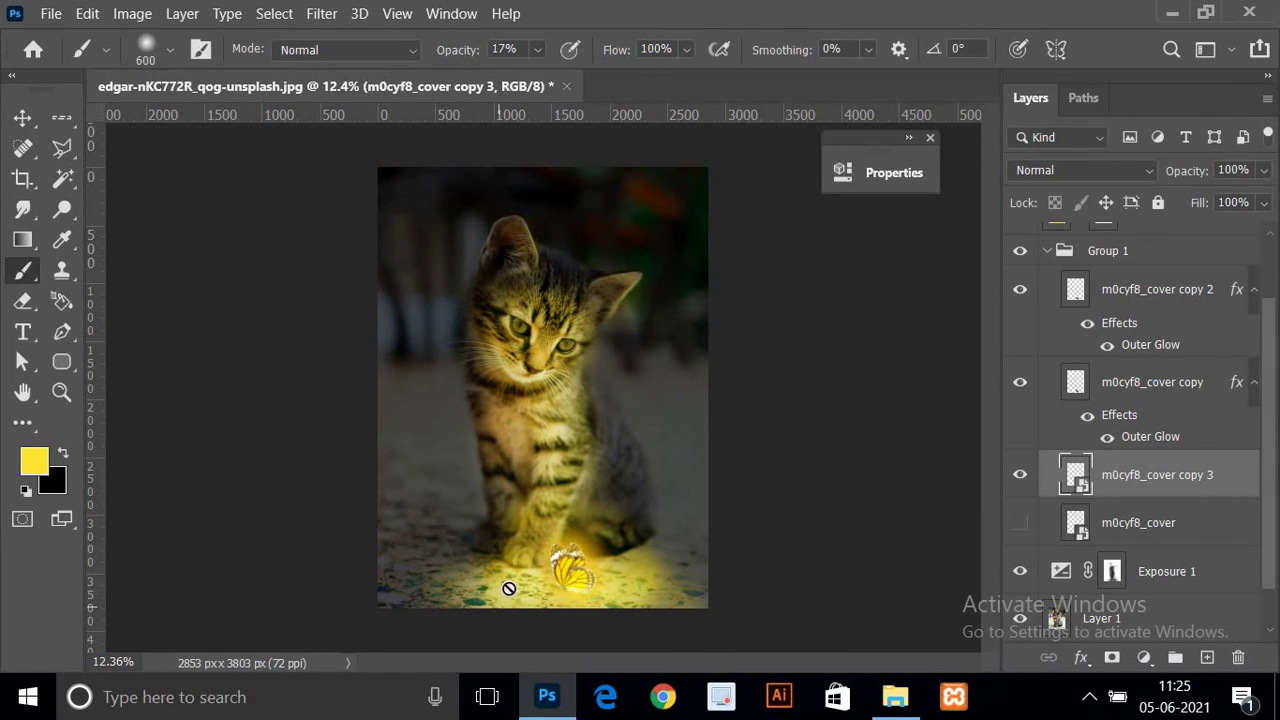
pyautogui.scroll(2, 1110, 343)
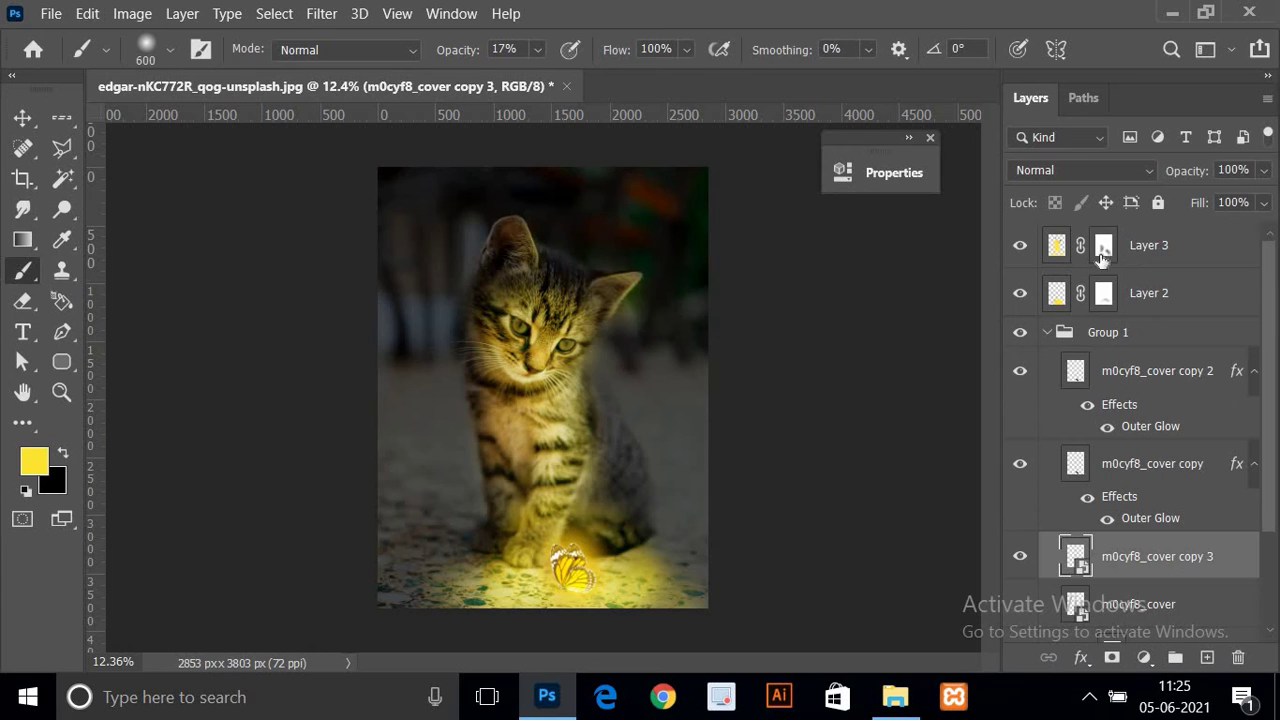
# - Paint white on Layer 3's mask to restore glow near the paws and butterfly
pyautogui.click(1103, 252)
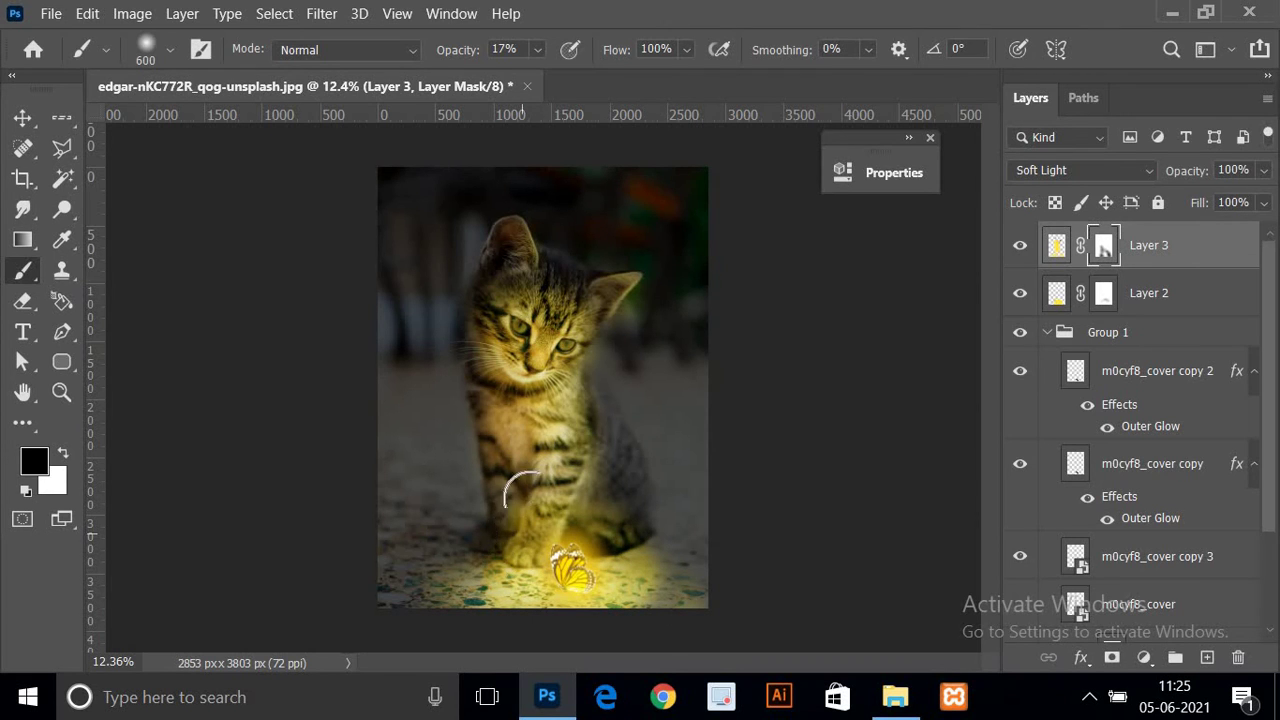
pyautogui.press('x')
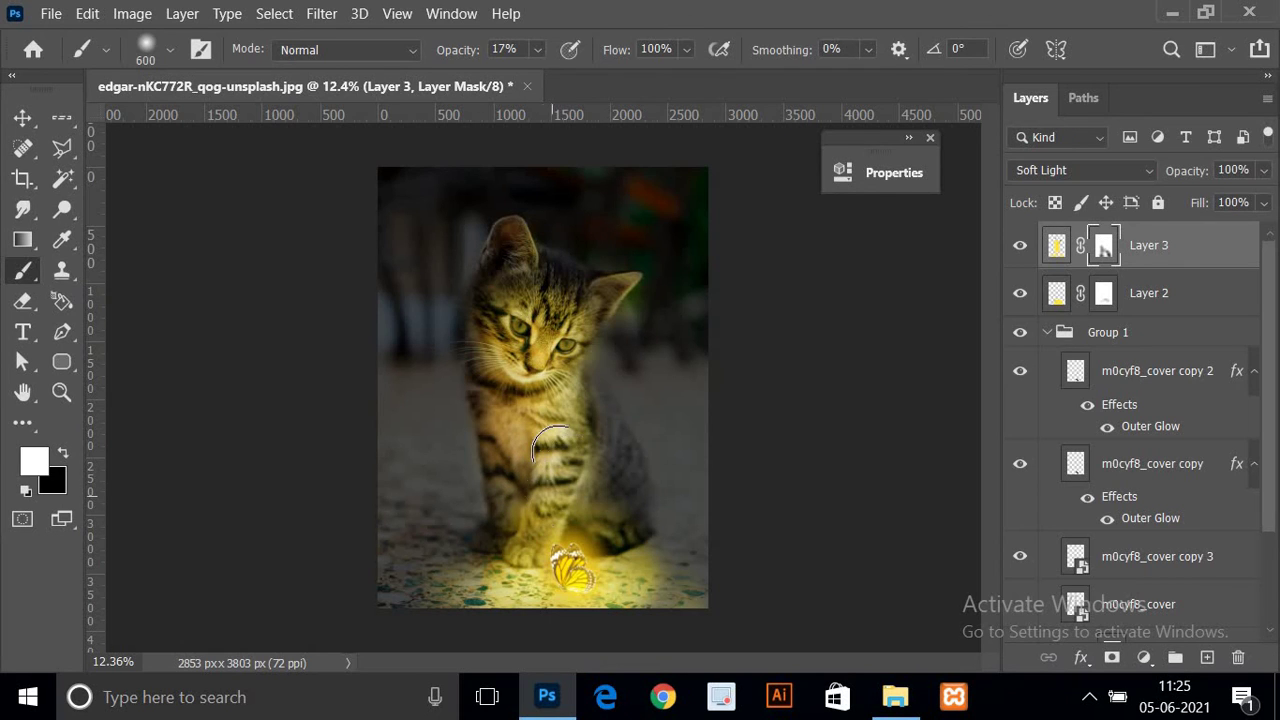
pyautogui.moveTo(556, 500); pyautogui.dragTo(555, 505)
pyautogui.moveTo(571, 456); pyautogui.dragTo(616, 543)
# - Toggle Layer 2 and Layer 3 visibility to compare the glow, leaving both visible
pyautogui.click(1029, 298)
pyautogui.click(1020, 293)
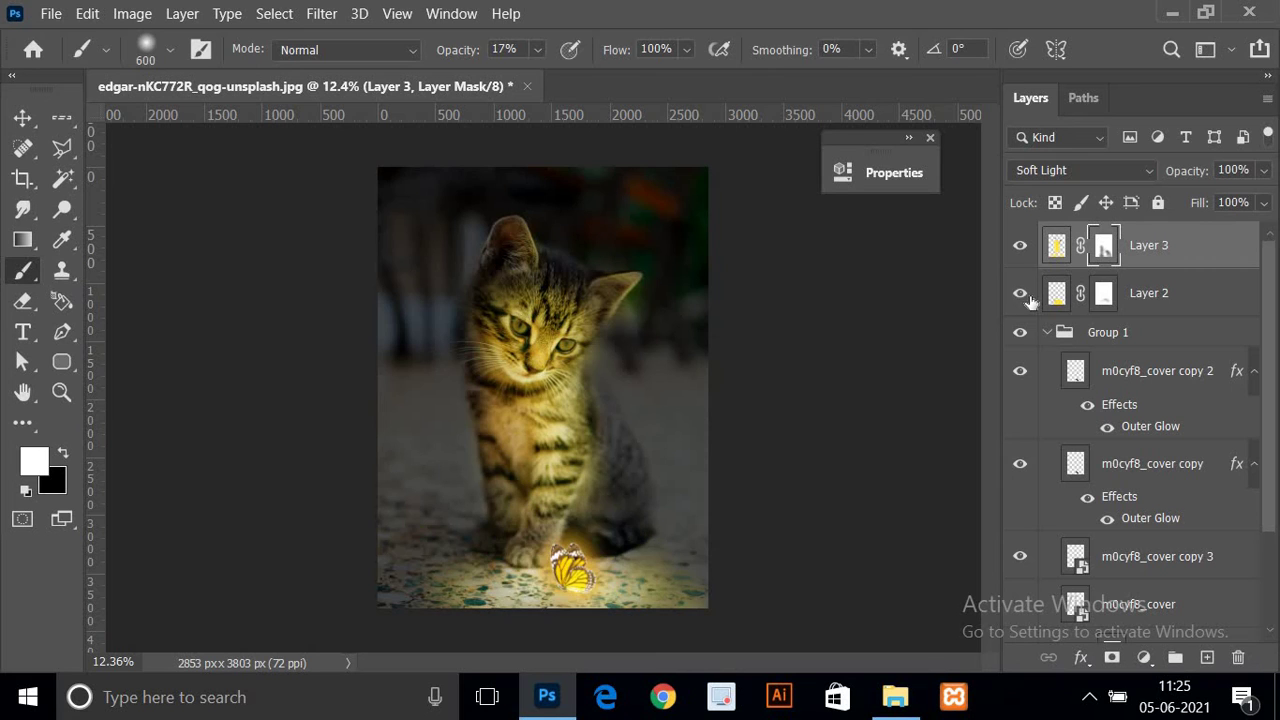
pyautogui.click(1029, 298)
pyautogui.click(1031, 302)
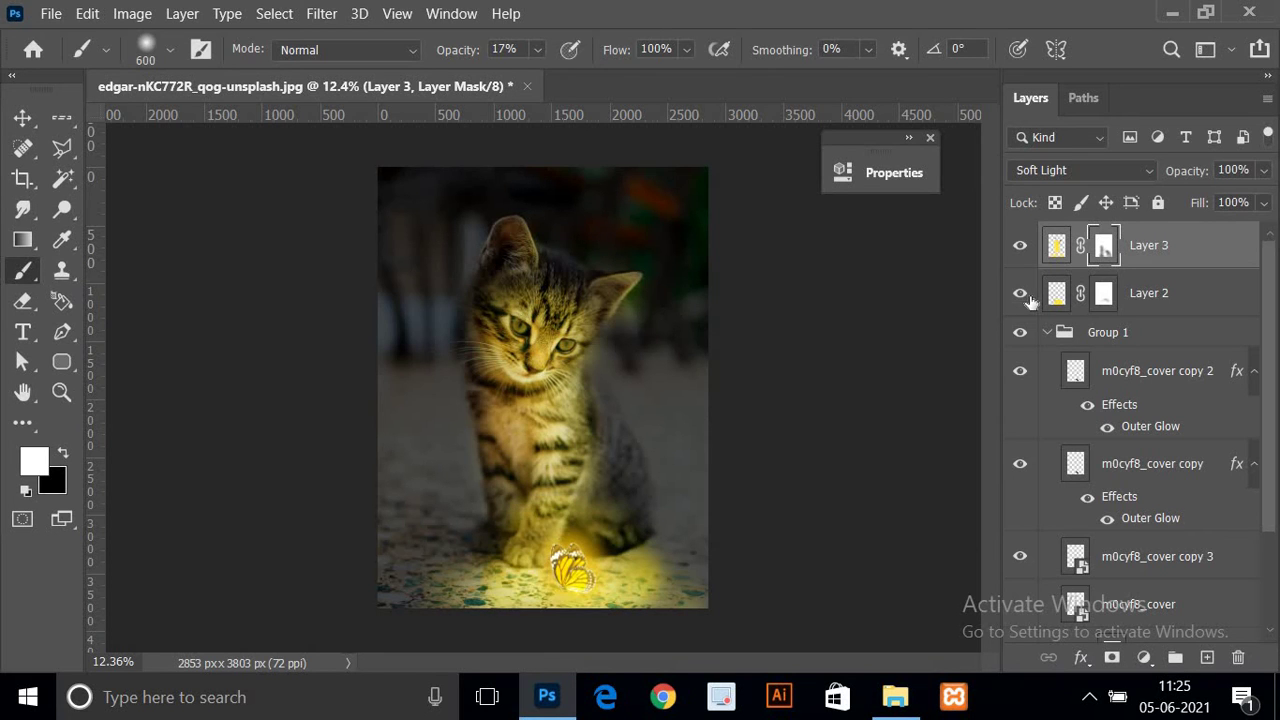
pyautogui.click(1021, 249)
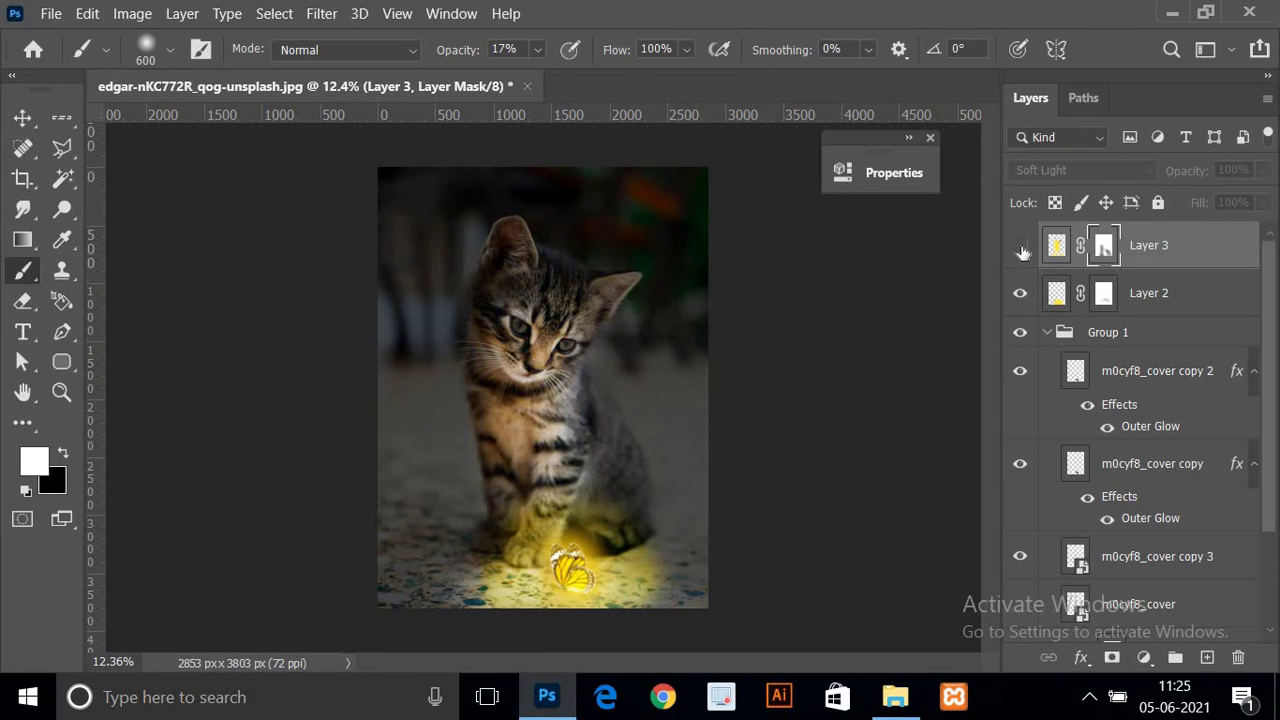
pyautogui.click(1021, 250)
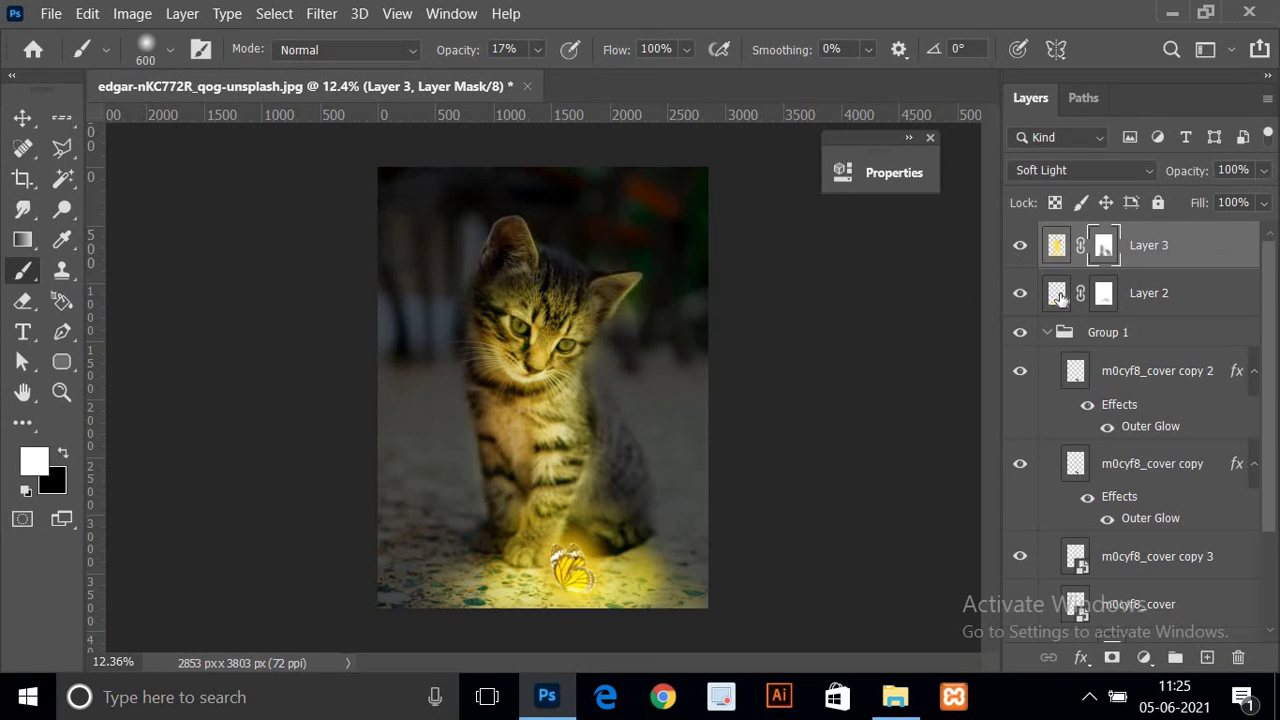
# - Toggle Layer 2's visibility to compare, then target its layer mask
pyautogui.click(1021, 293)
pyautogui.click(1021, 293)
pyautogui.click(1057, 293)
pyautogui.click(325, 14)
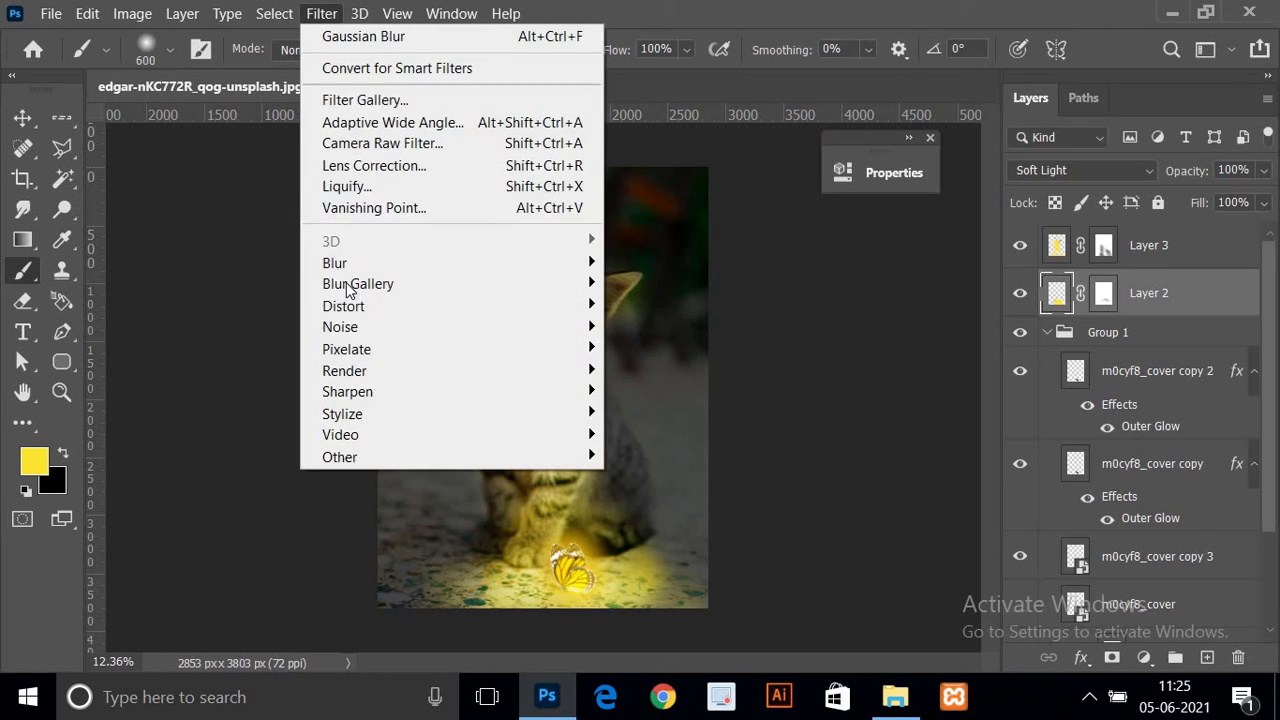
pyautogui.click(1160, 300)
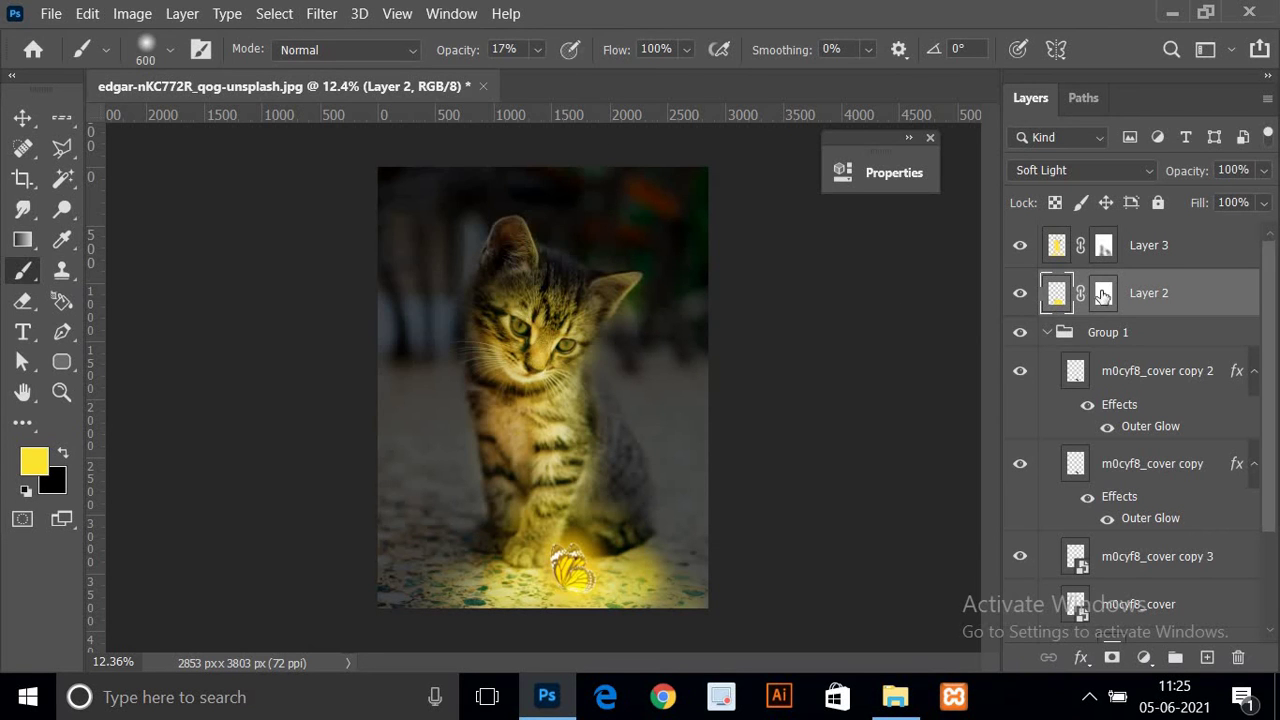
pyautogui.click(1103, 293)
# - Apply a 202.1-pixel Gaussian Blur to Layer 2's mask and hide Layer 3
pyautogui.click(321, 14)
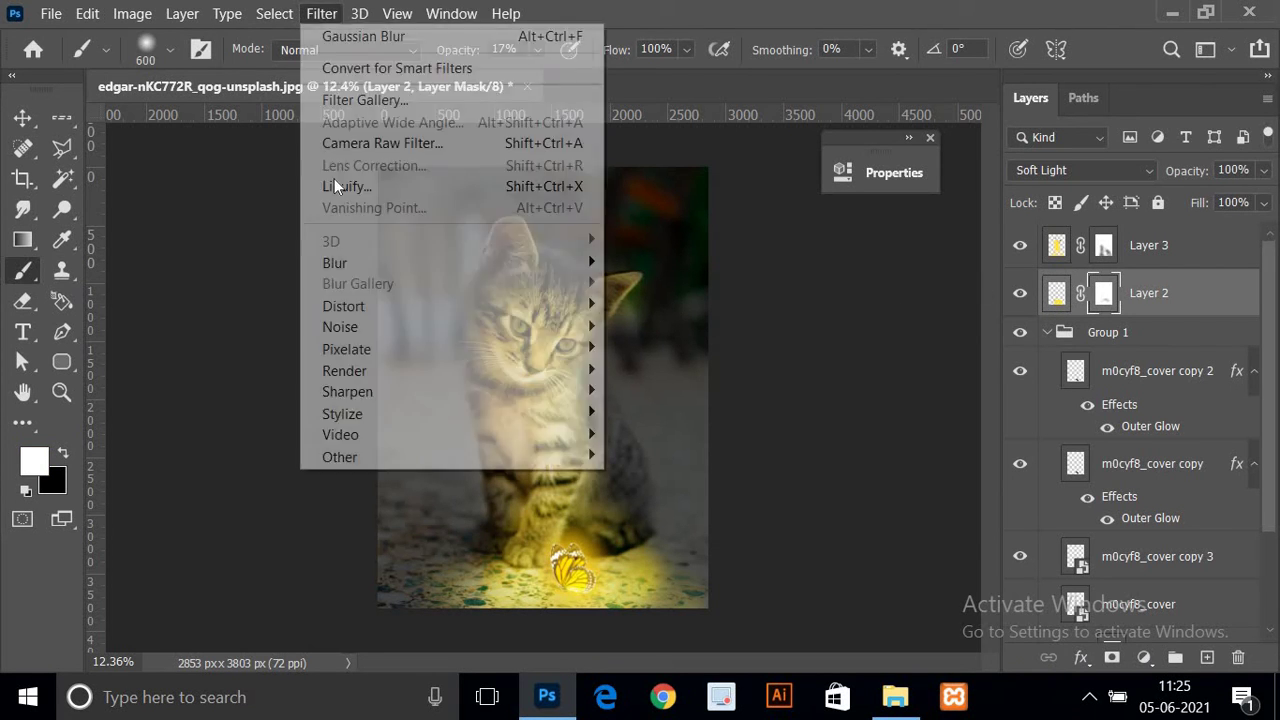
pyautogui.moveTo(335, 263)
pyautogui.click(655, 351)
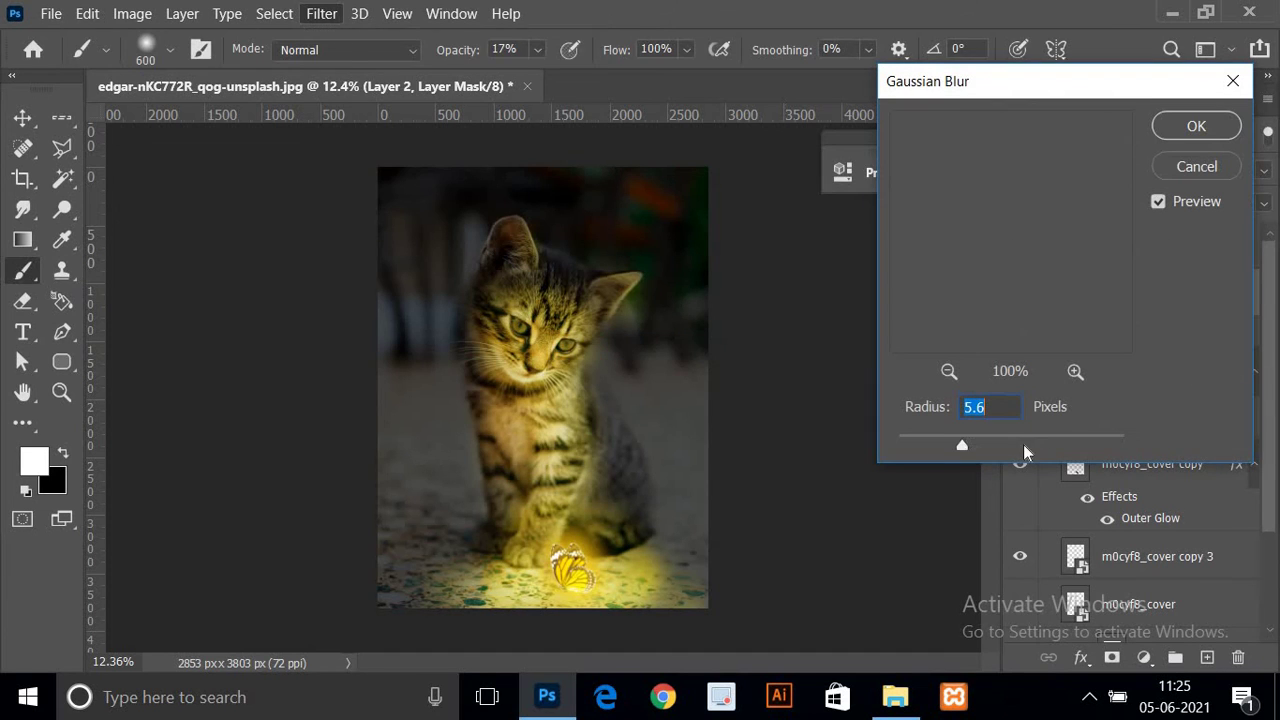
pyautogui.moveTo(965, 448); pyautogui.dragTo(1017, 452)
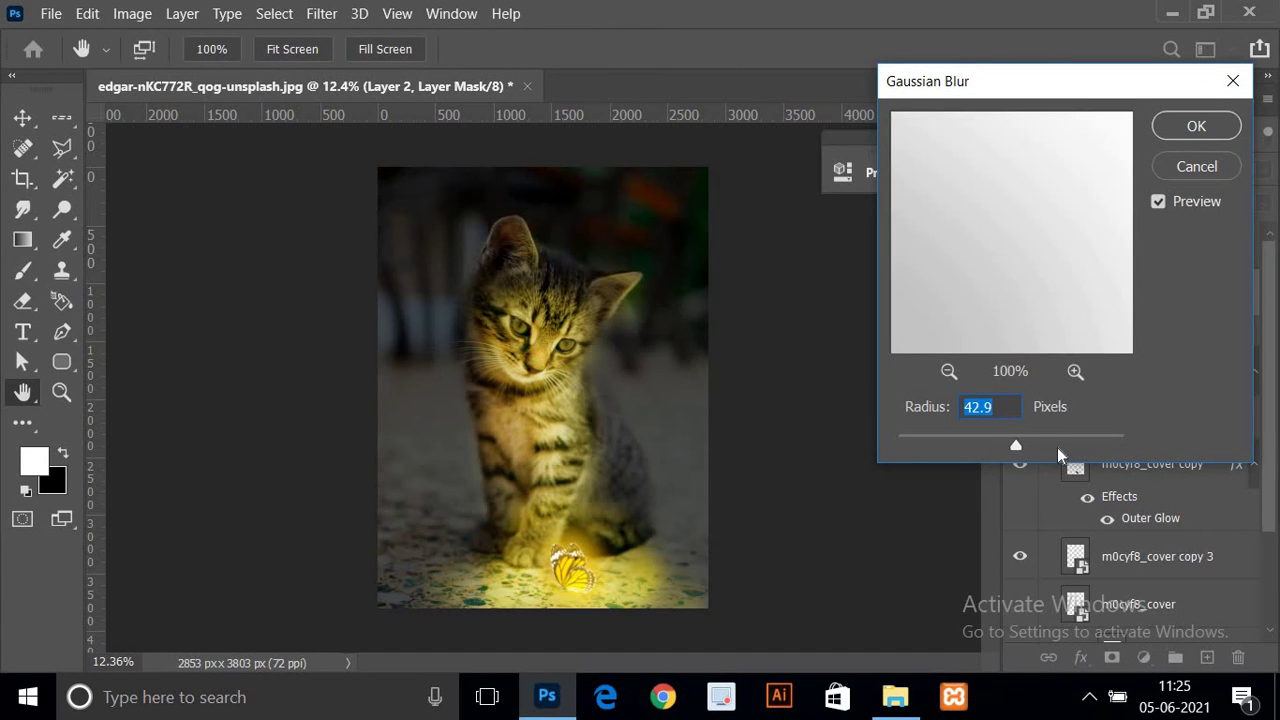
pyautogui.moveTo(1017, 441); pyautogui.dragTo(1064, 446)
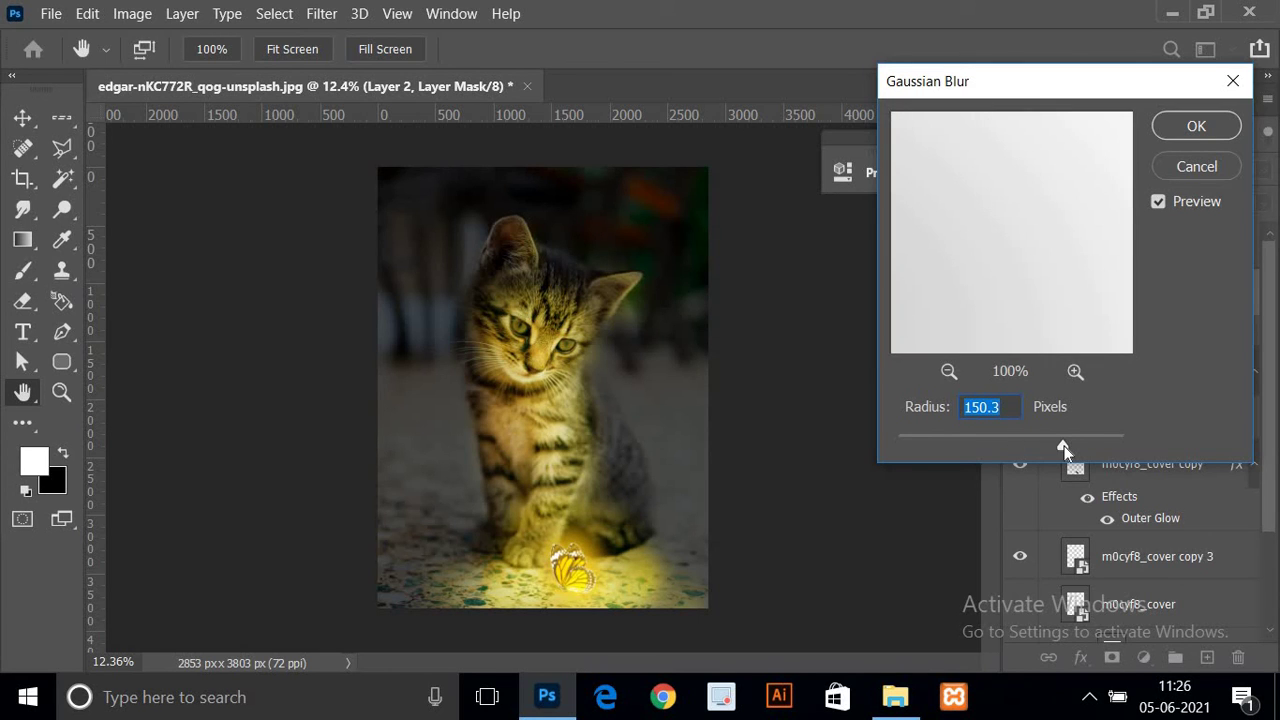
pyautogui.click(1085, 448)
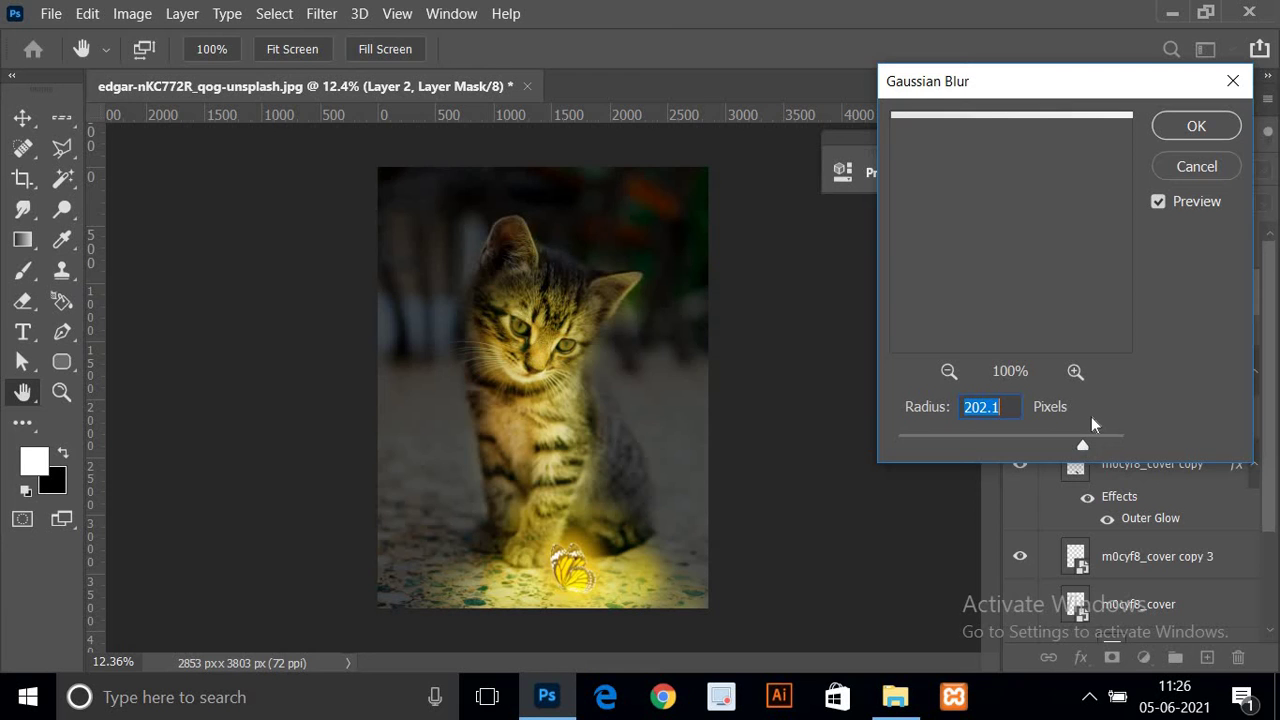
pyautogui.click(1200, 126)
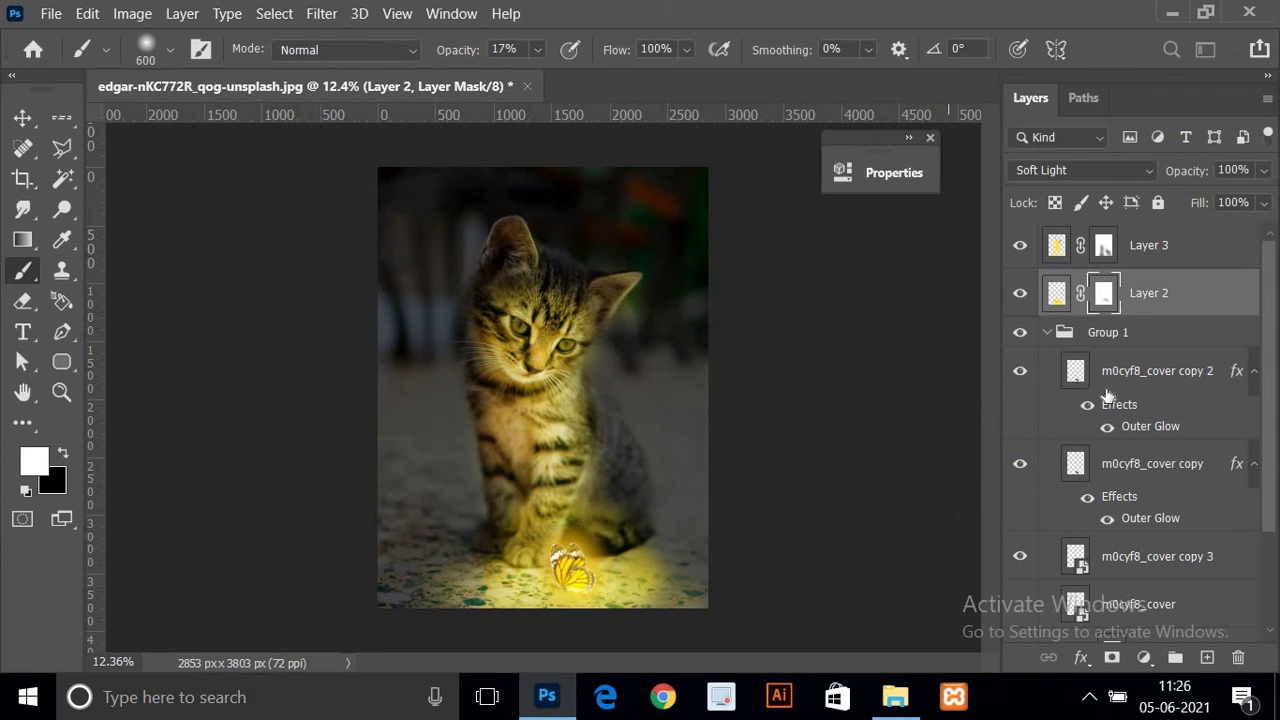
pyautogui.click(1019, 246)
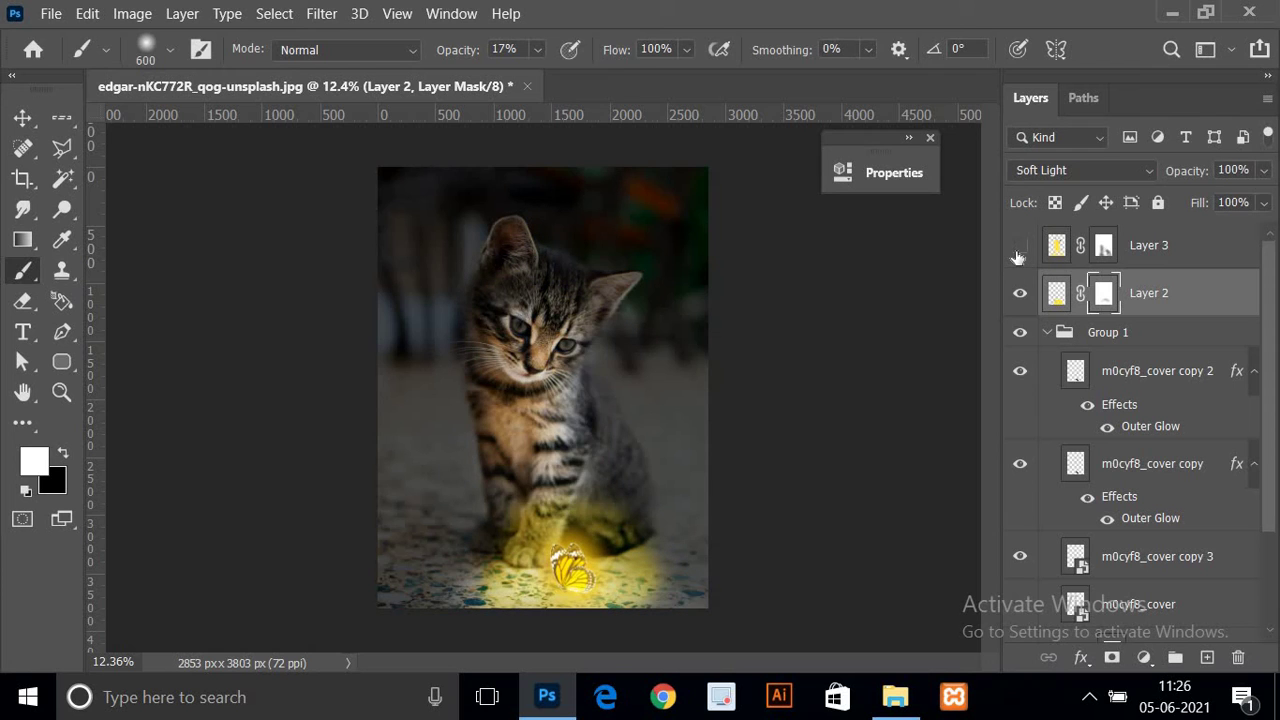
# - Trial a Gaussian Blur on Layer 2's glow pixels, settling on a moderate radius
pyautogui.click(1019, 246)
pyautogui.click(1061, 247)
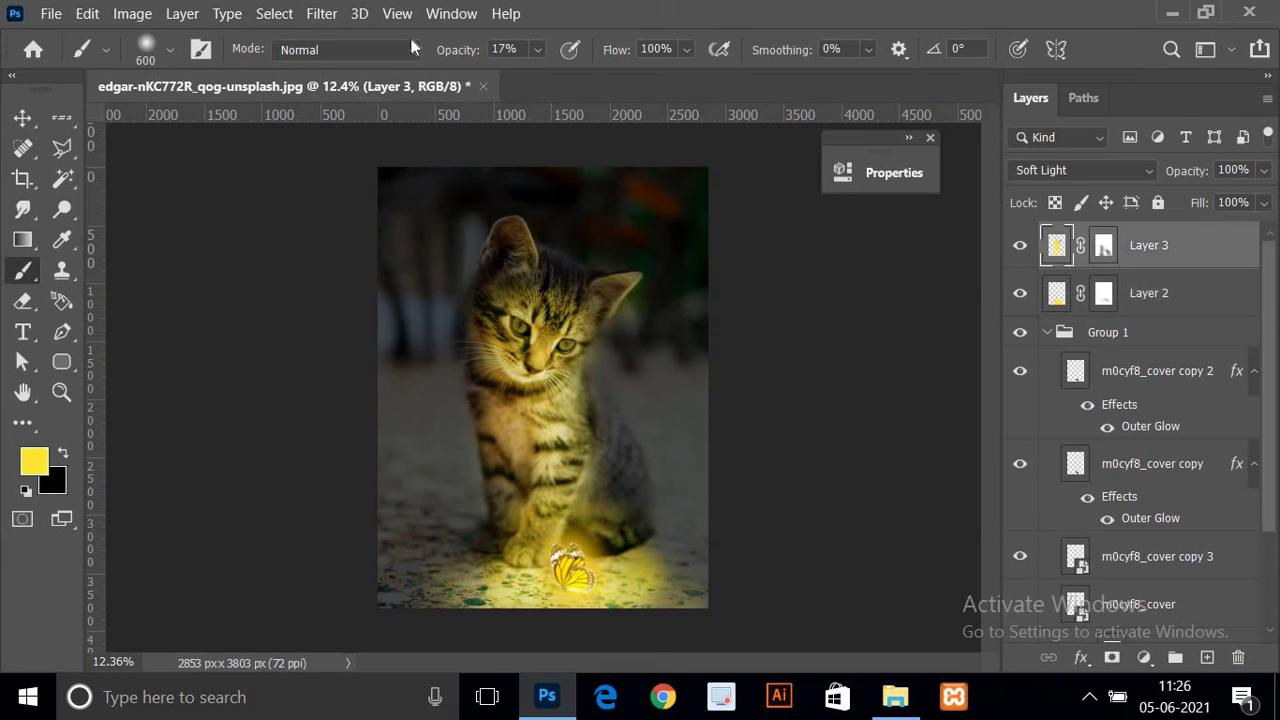
pyautogui.click(1060, 300)
pyautogui.click(321, 13)
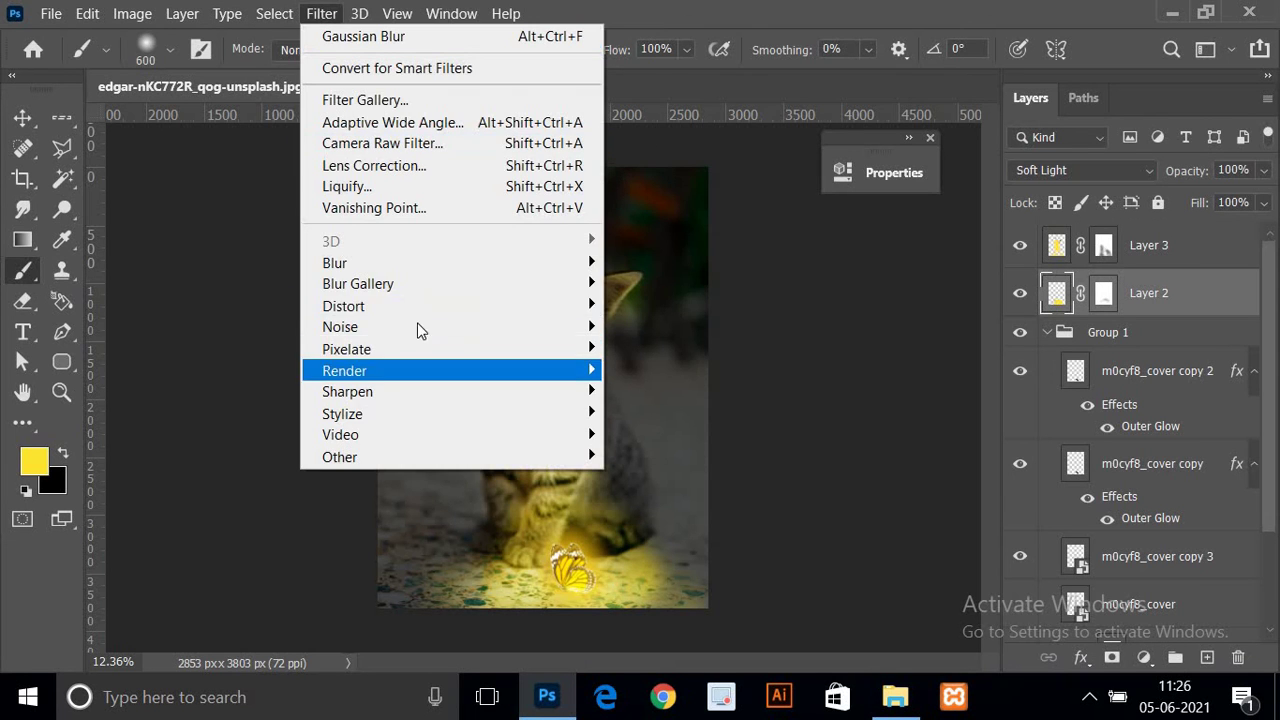
pyautogui.click(680, 348)
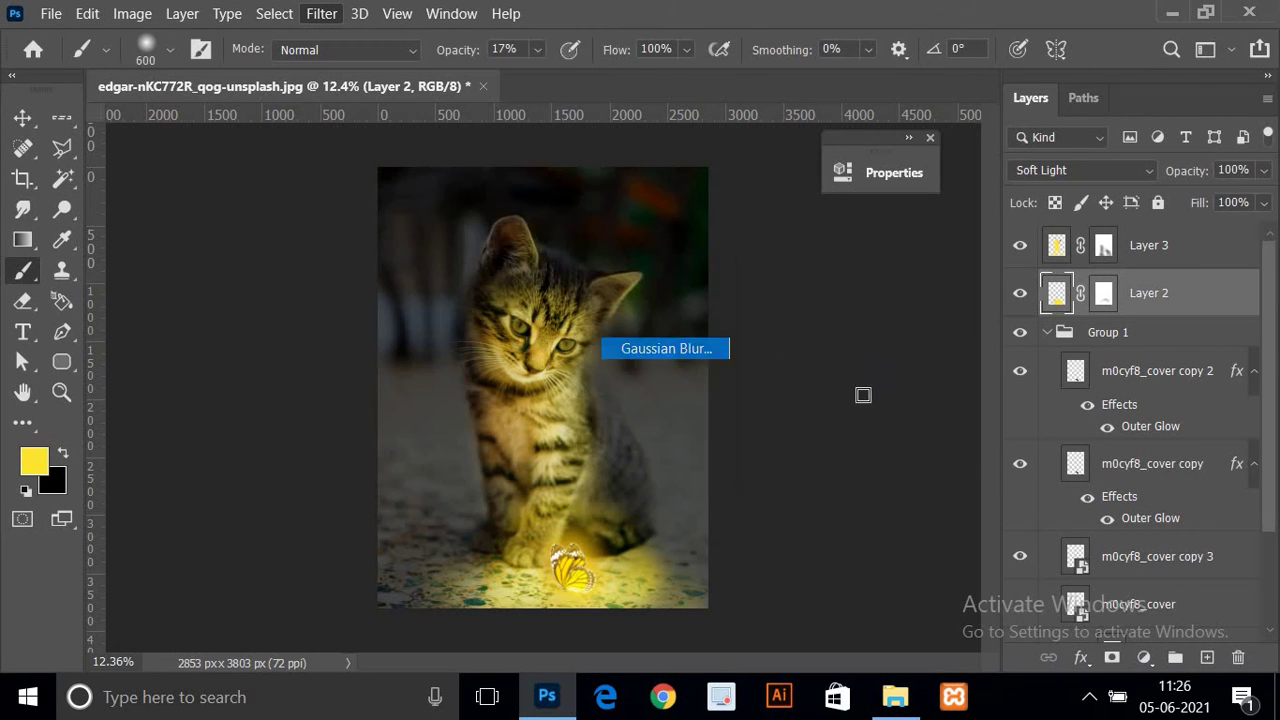
pyautogui.moveTo(1081, 447); pyautogui.dragTo(995, 440)
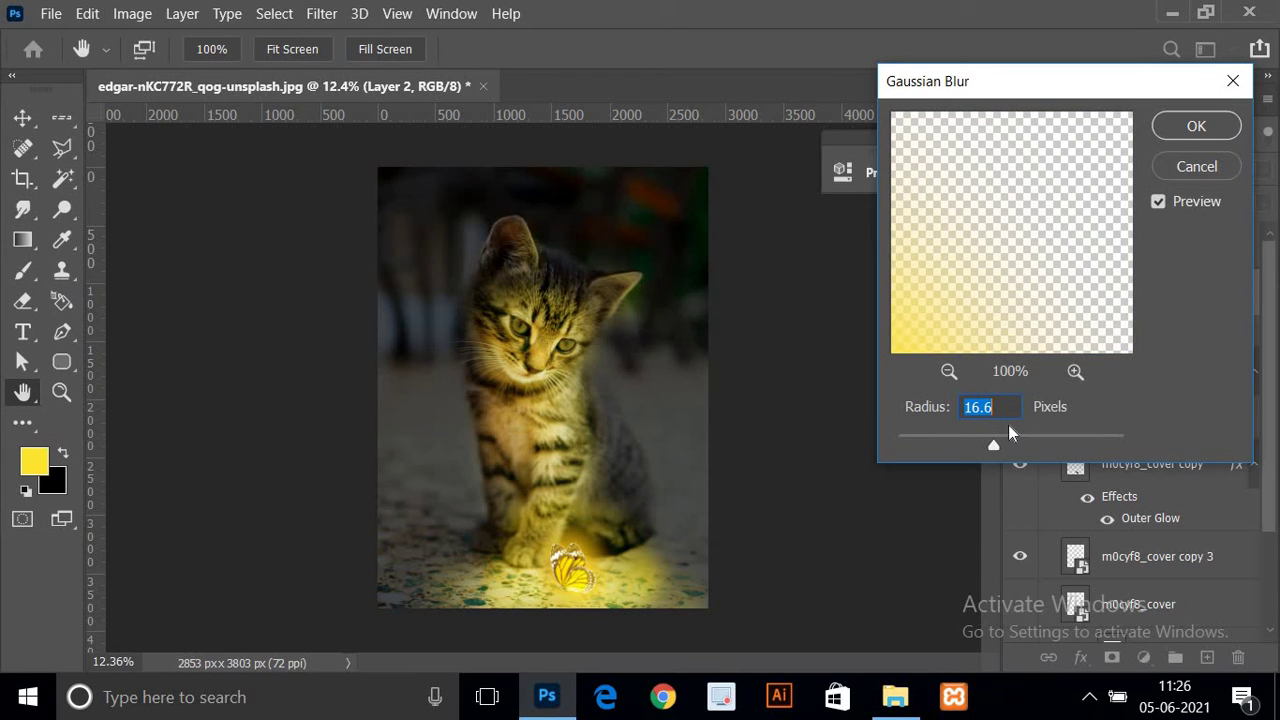
pyautogui.moveTo(995, 438)
pyautogui.mouseDown()
pyautogui.moveTo(906, 441)
pyautogui.moveTo(1118, 445)
pyautogui.mouseUp()
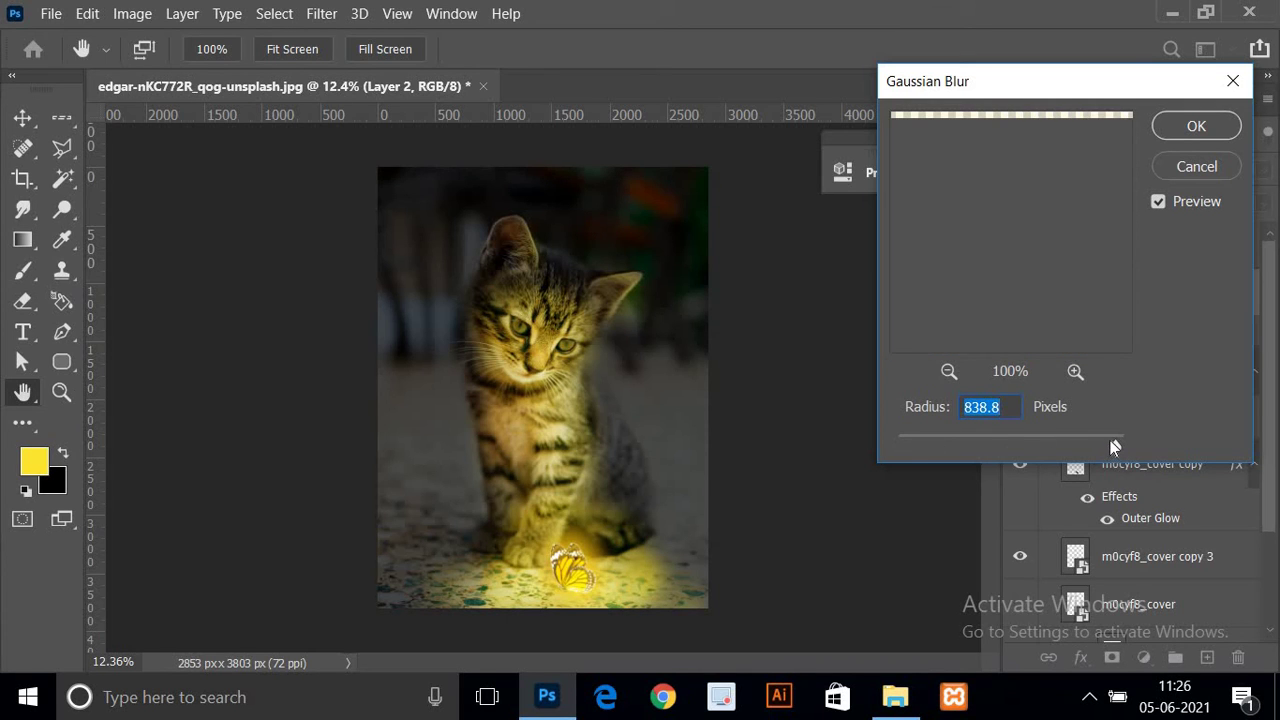
pyautogui.moveTo(1109, 441); pyautogui.dragTo(937, 442)
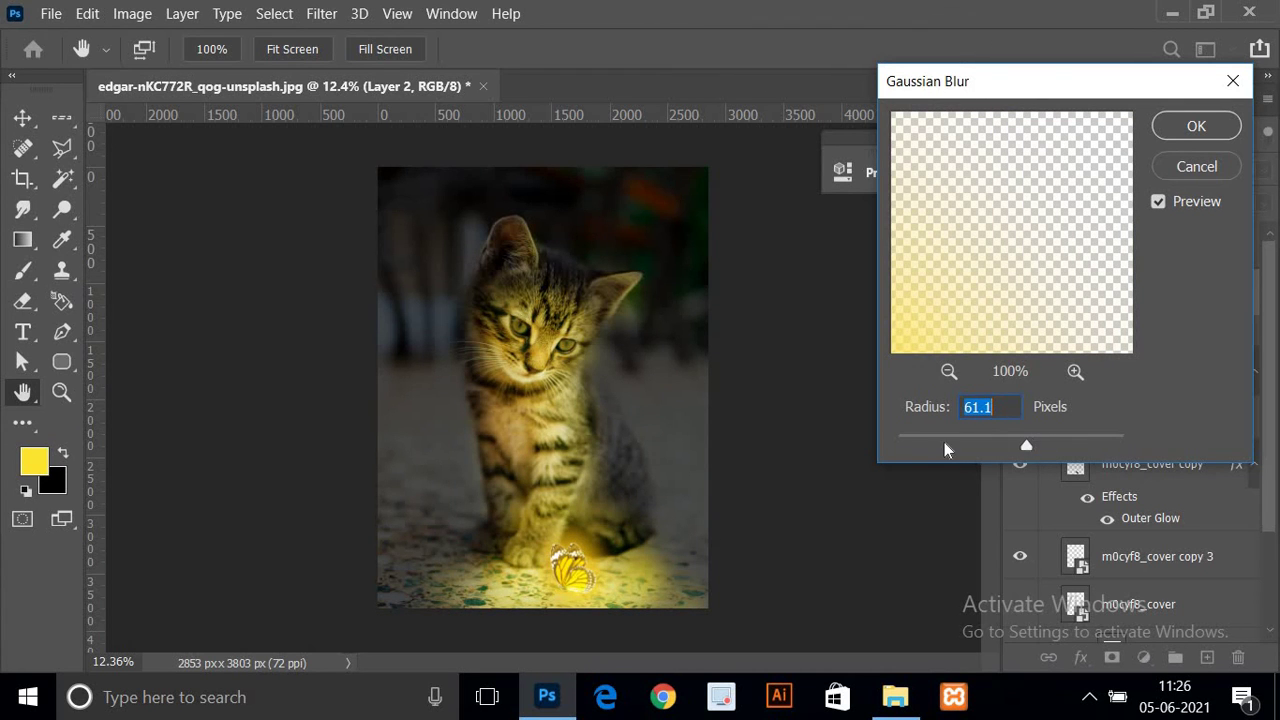
pyautogui.click(941, 444)
pyautogui.click(1190, 167)
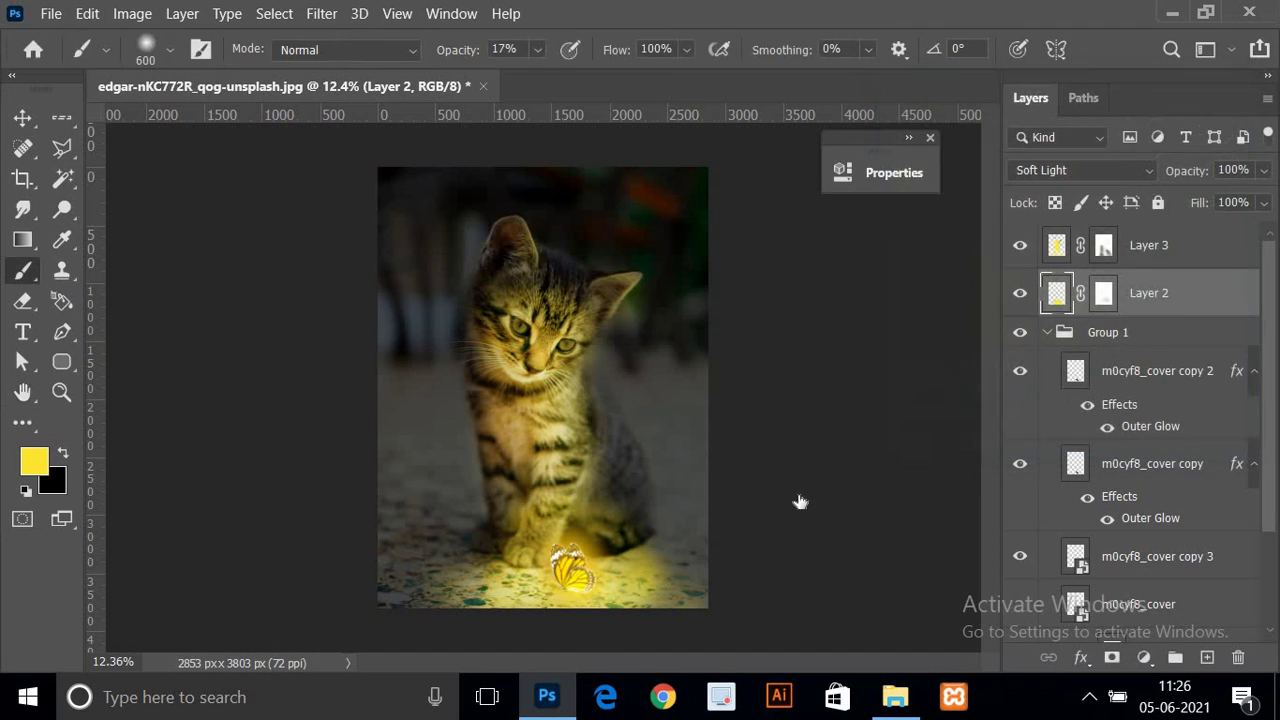
# - Hide Layer 3 and paint black on Layer 2's mask to remove glow over the paws
pyautogui.click(1021, 248)
pyautogui.click(1021, 248)
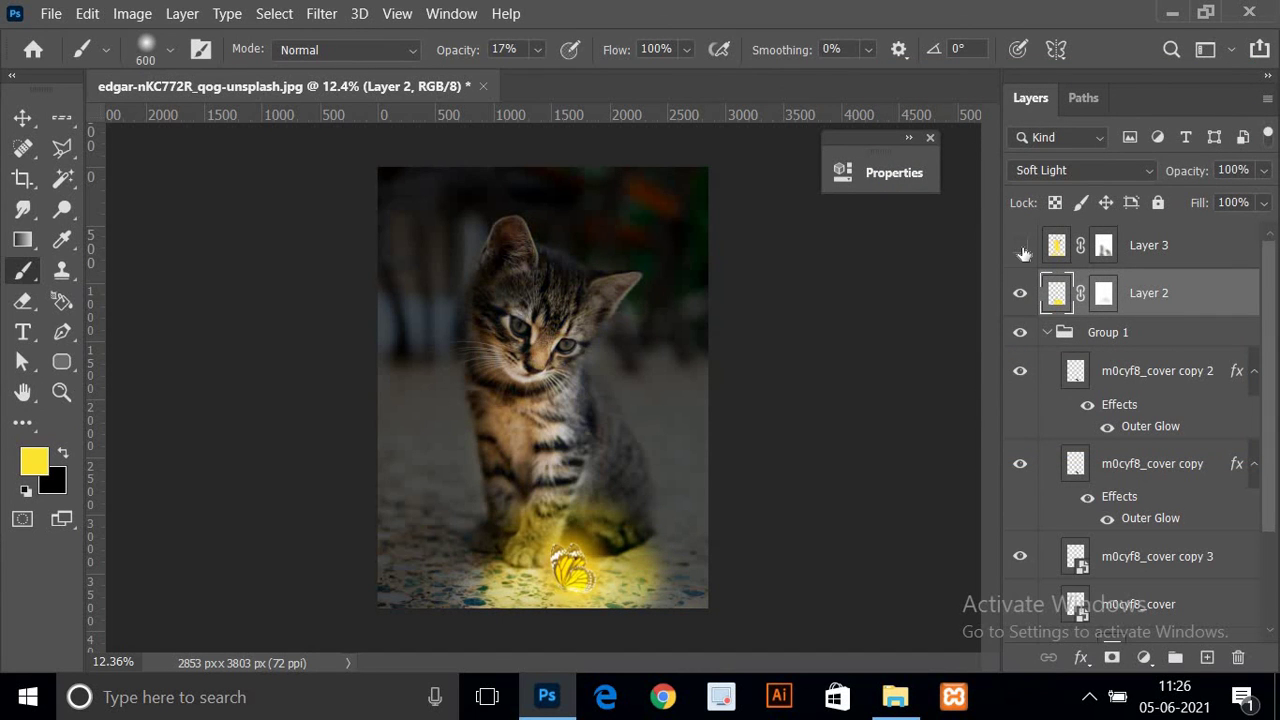
pyautogui.click(1088, 252)
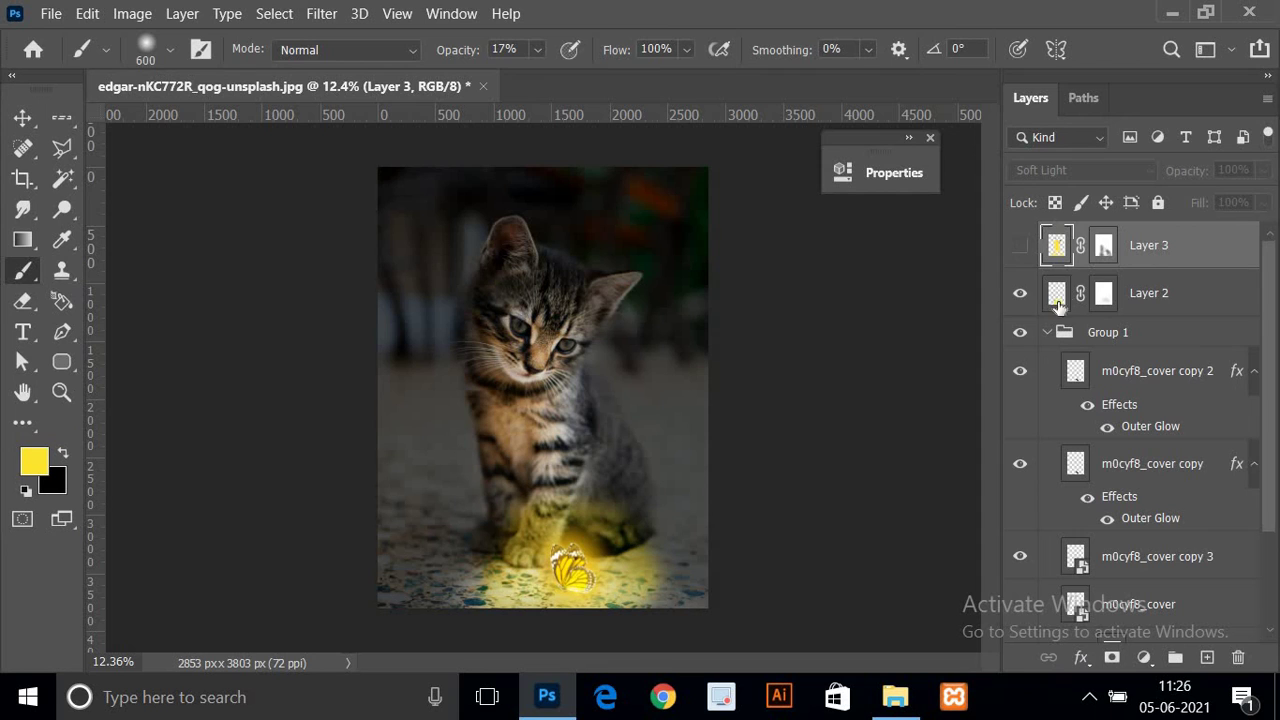
pyautogui.click(1100, 298)
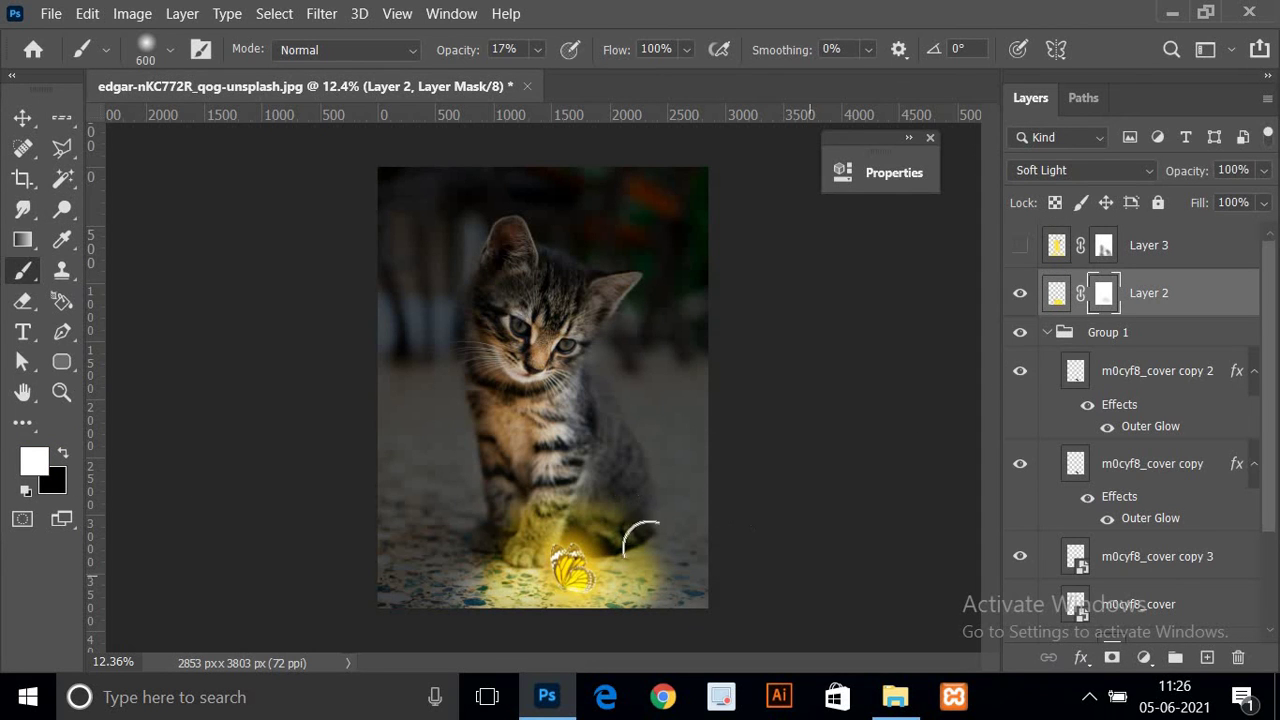
pyautogui.press('x')
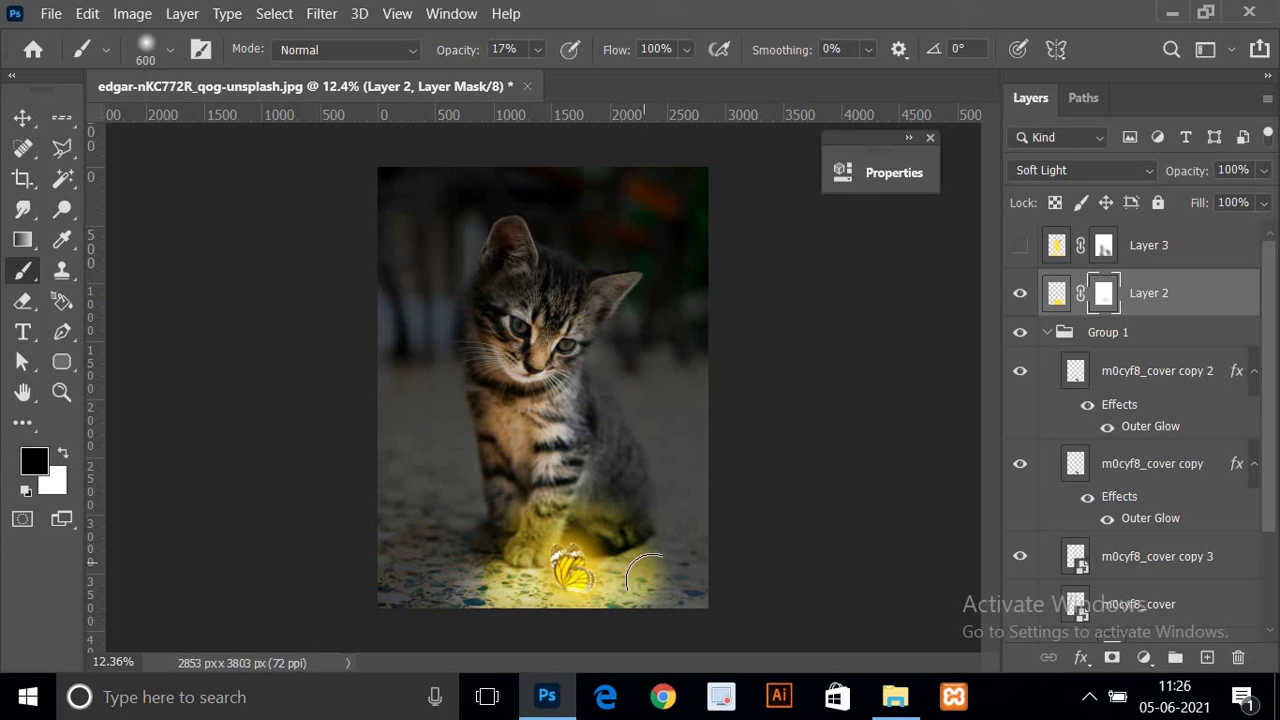
pyautogui.moveTo(540, 507)
pyautogui.mouseDown()
pyautogui.moveTo(536, 494)
pyautogui.moveTo(540, 506)
pyautogui.moveTo(600, 497)
pyautogui.moveTo(626, 535)
pyautogui.mouseUp()
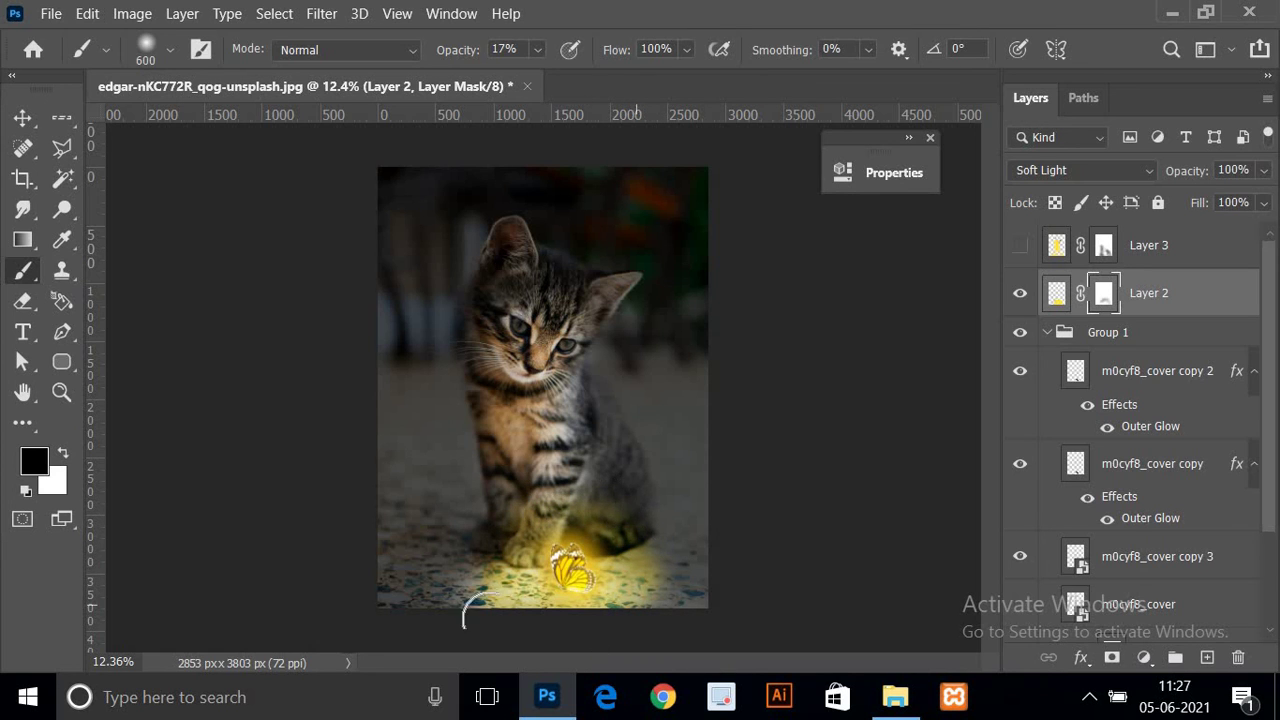
pyautogui.press('x')
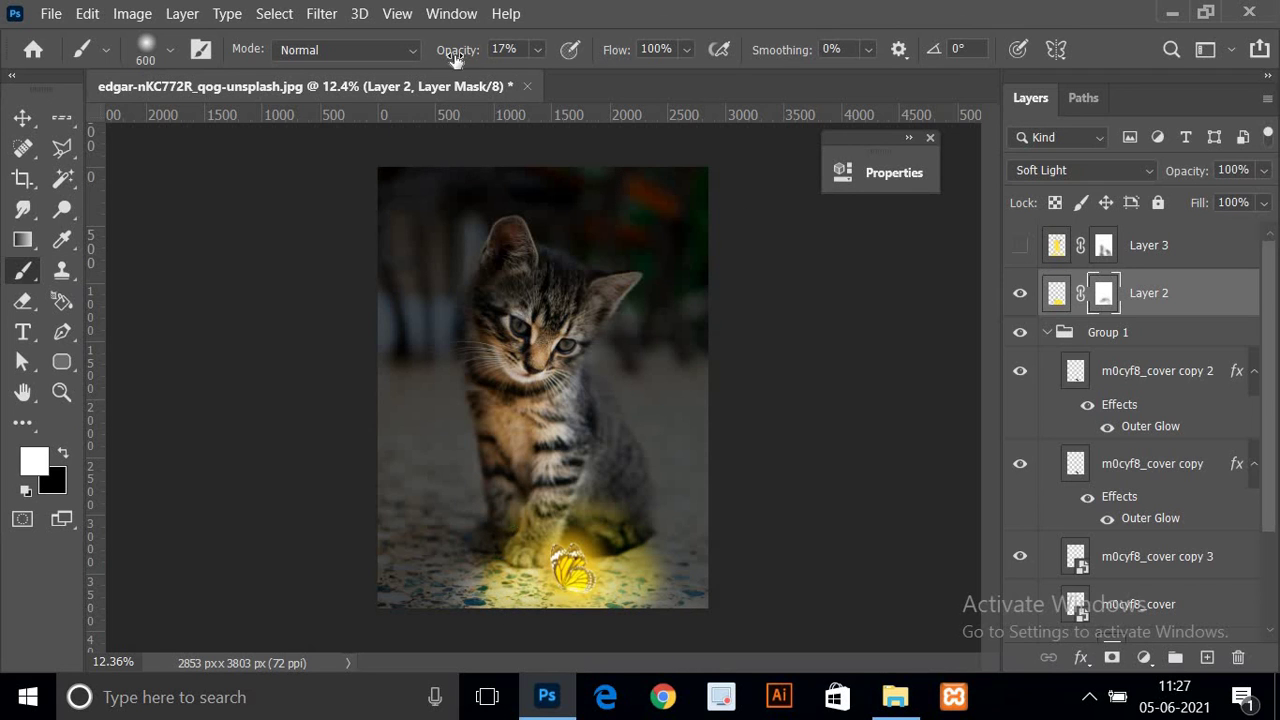
# - Mask out glow right of the butterfly at 72%, then brighten around it with white at 57%
pyautogui.moveTo(454, 58); pyautogui.dragTo(610, 240)
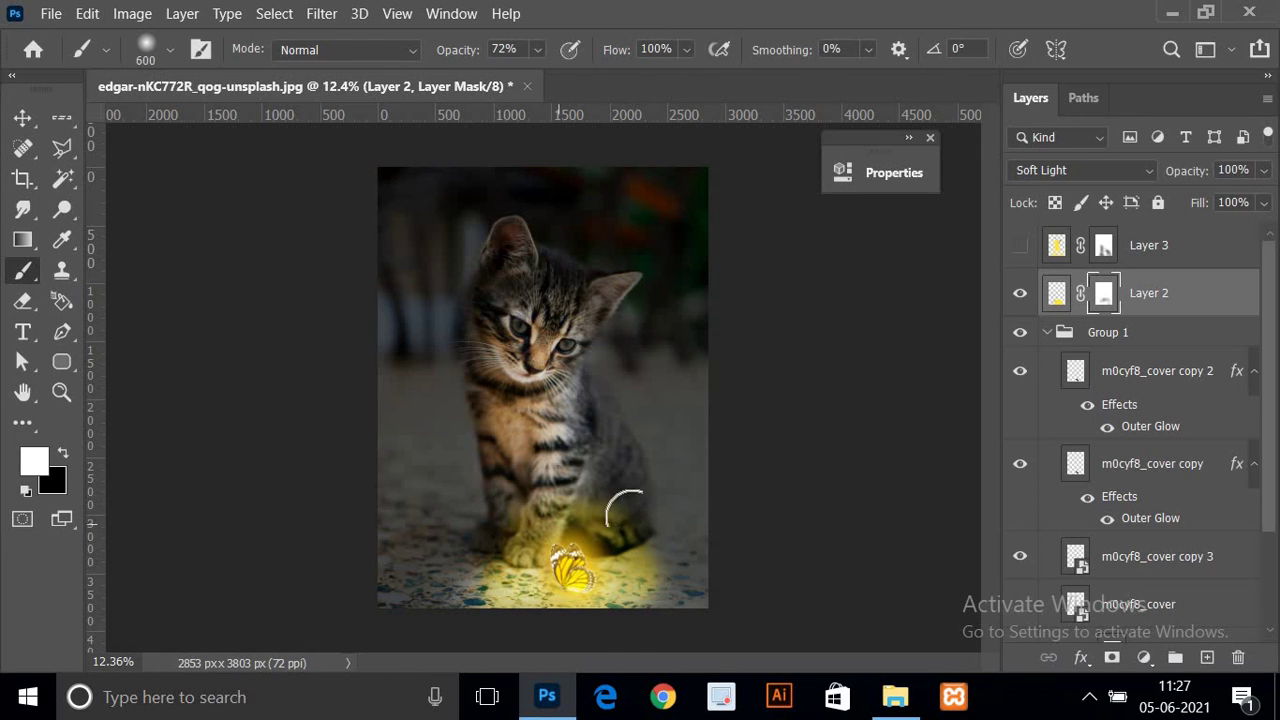
pyautogui.press('x')
pyautogui.moveTo(620, 515); pyautogui.dragTo(490, 588)
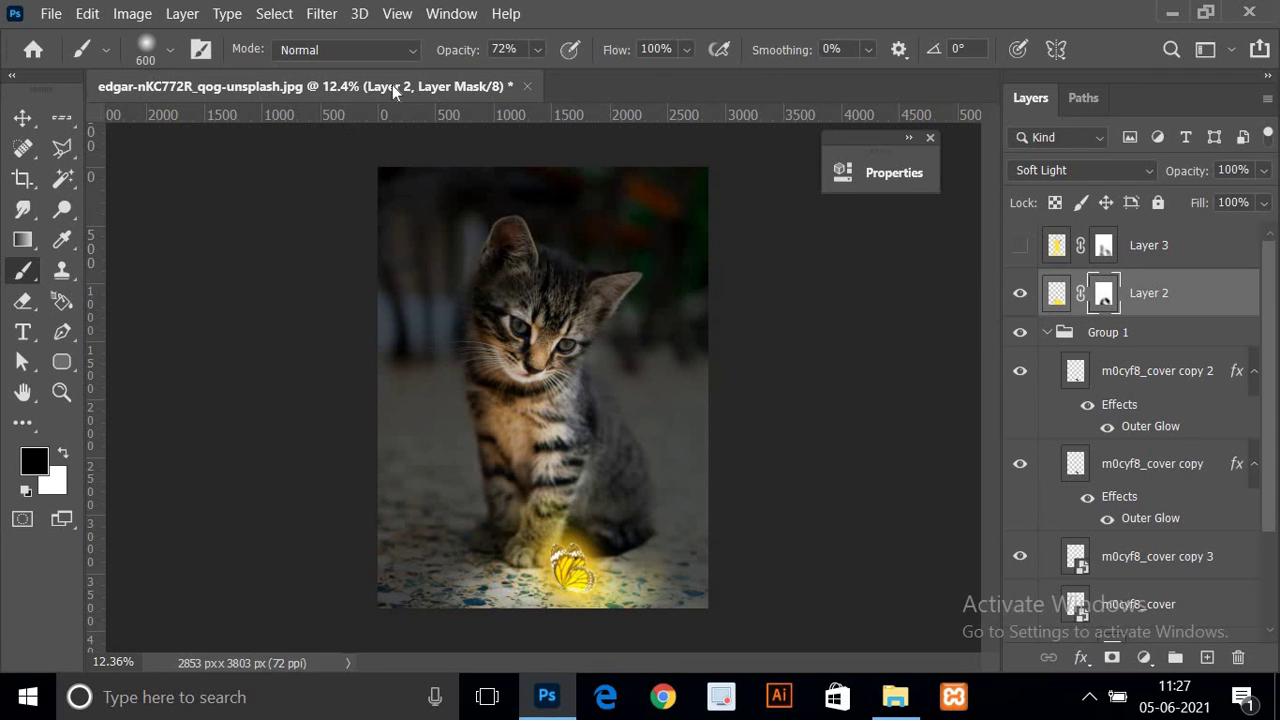
pyautogui.moveTo(460, 53); pyautogui.dragTo(450, 56)
pyautogui.press('x')
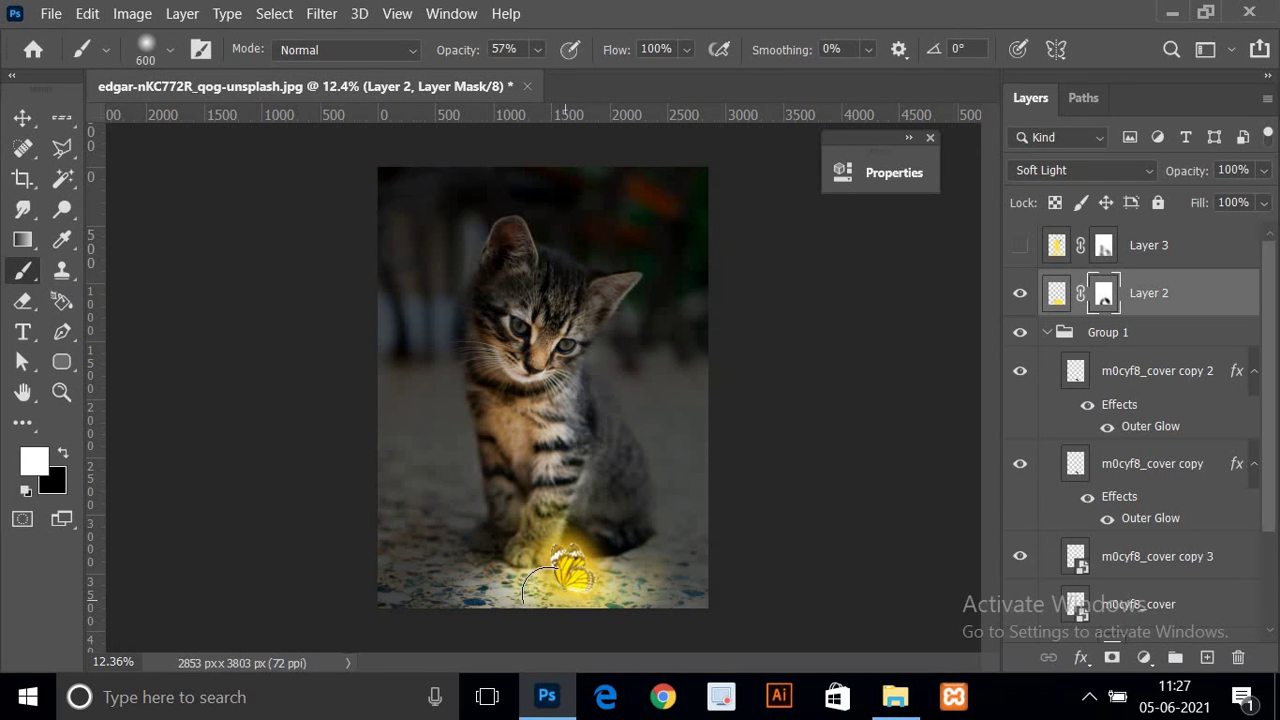
pyautogui.moveTo(570, 556); pyautogui.dragTo(580, 562)
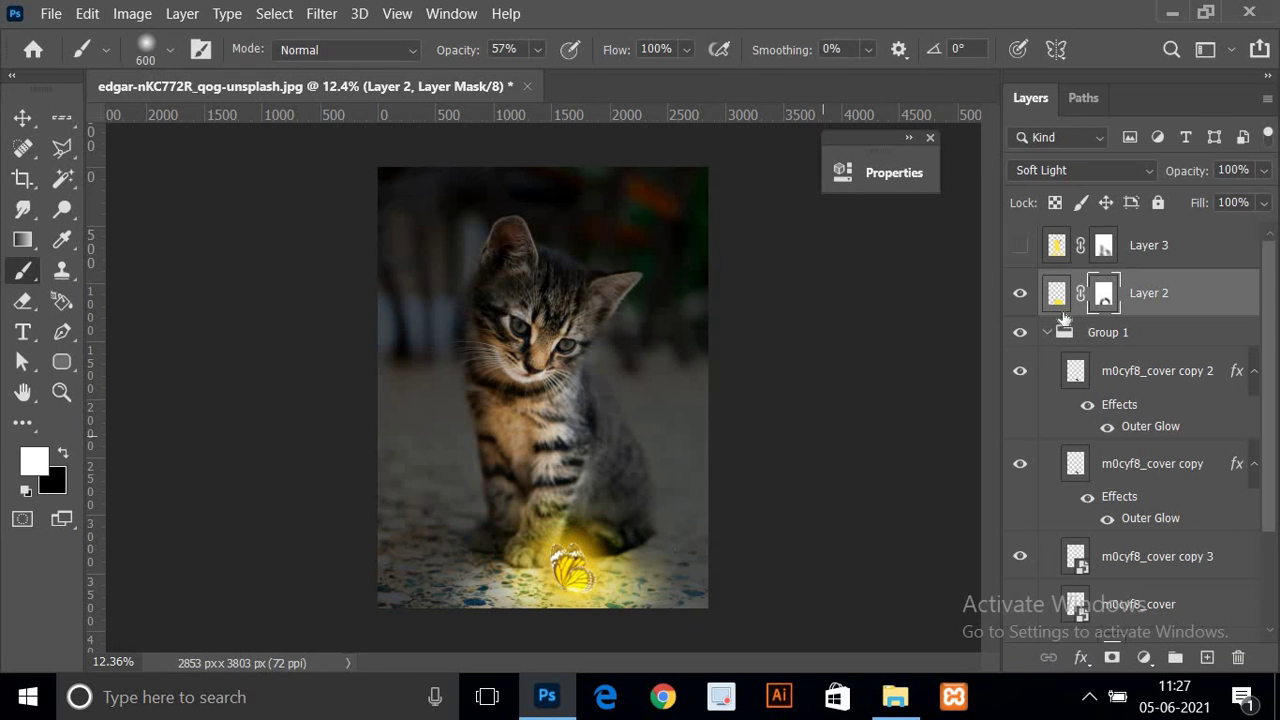
# - Show Layer 3's glow again, zoom in, and preview its blend modes
pyautogui.click(1019, 248)
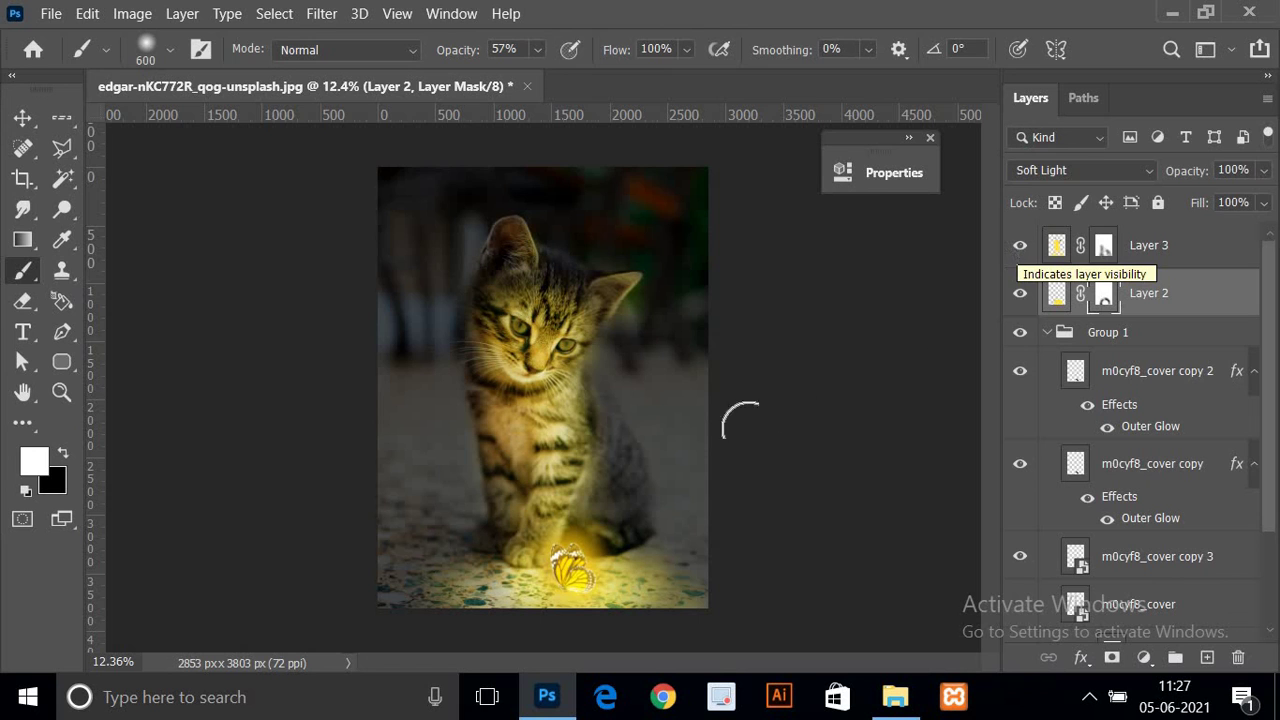
pyautogui.scroll(1, 560, 498)
pyautogui.scroll(1, 562, 490)
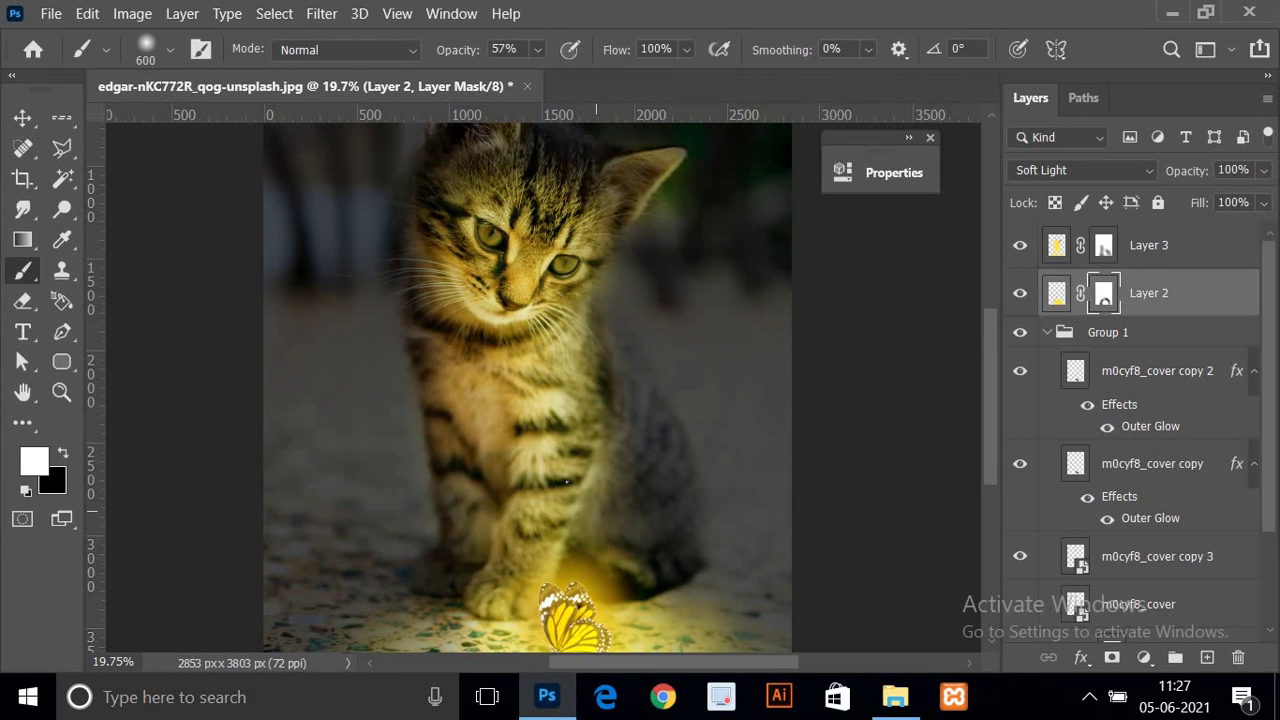
pyautogui.click(1021, 245)
pyautogui.click(1058, 245)
pyautogui.click(1068, 170)
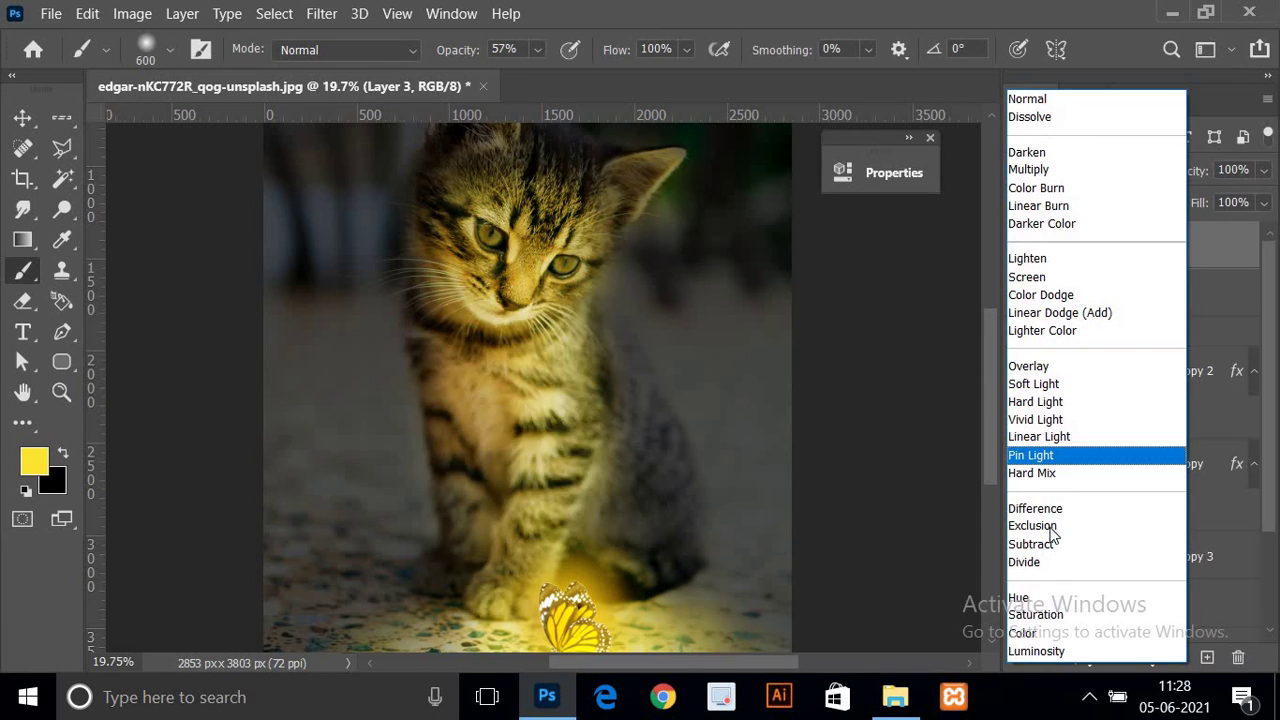
# - Switch Layer 3's blend mode to Color, then set Layer 2 to Color as well
pyautogui.click(1035, 640)
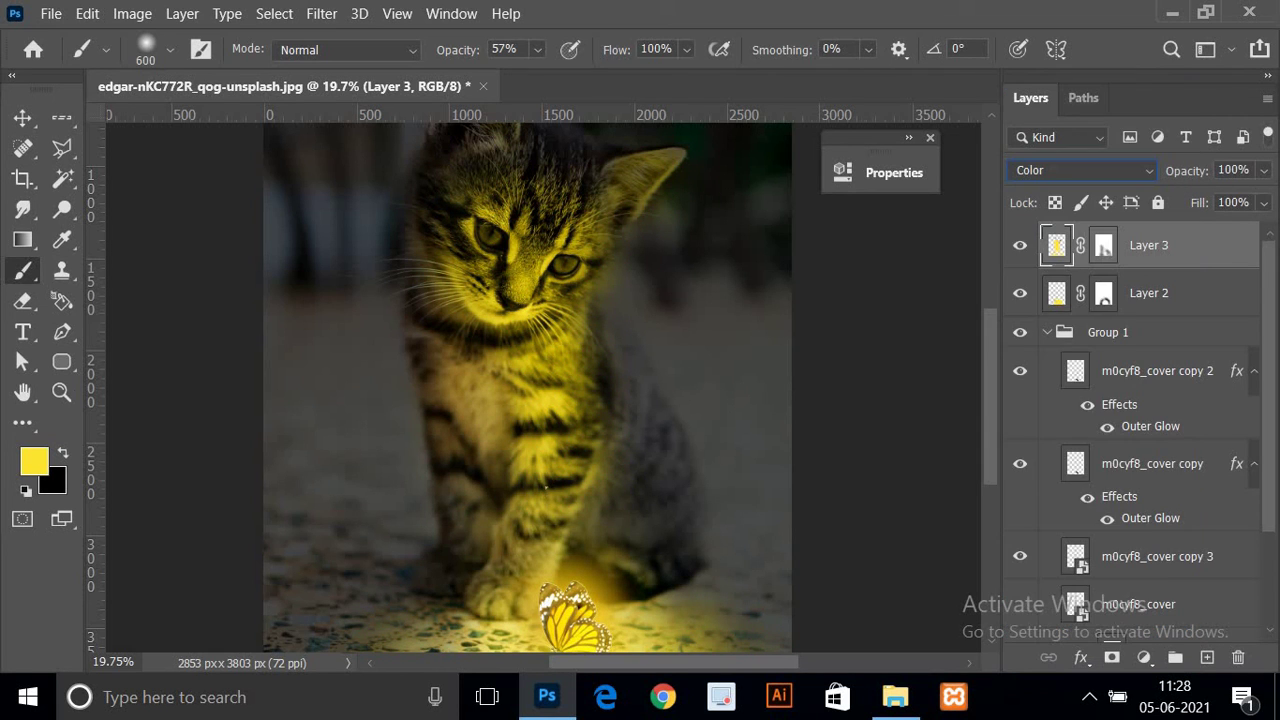
pyautogui.click(22, 118)
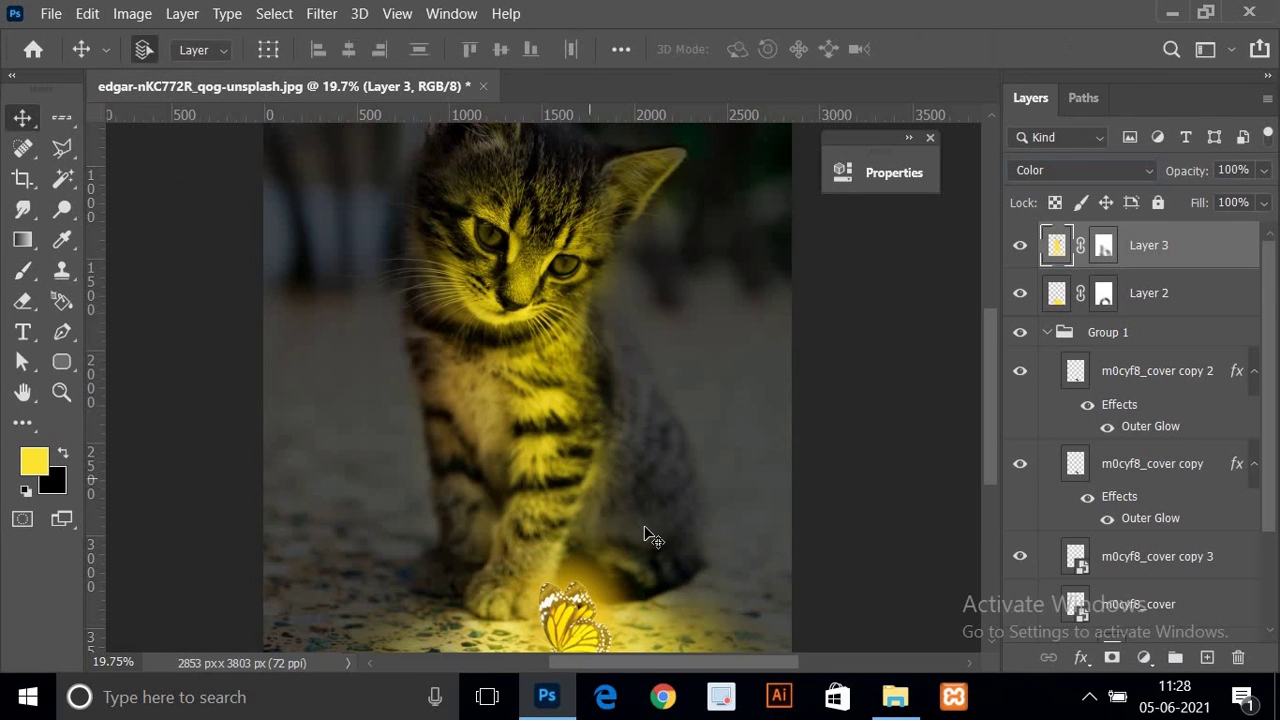
pyautogui.scroll(-2, 643, 528)
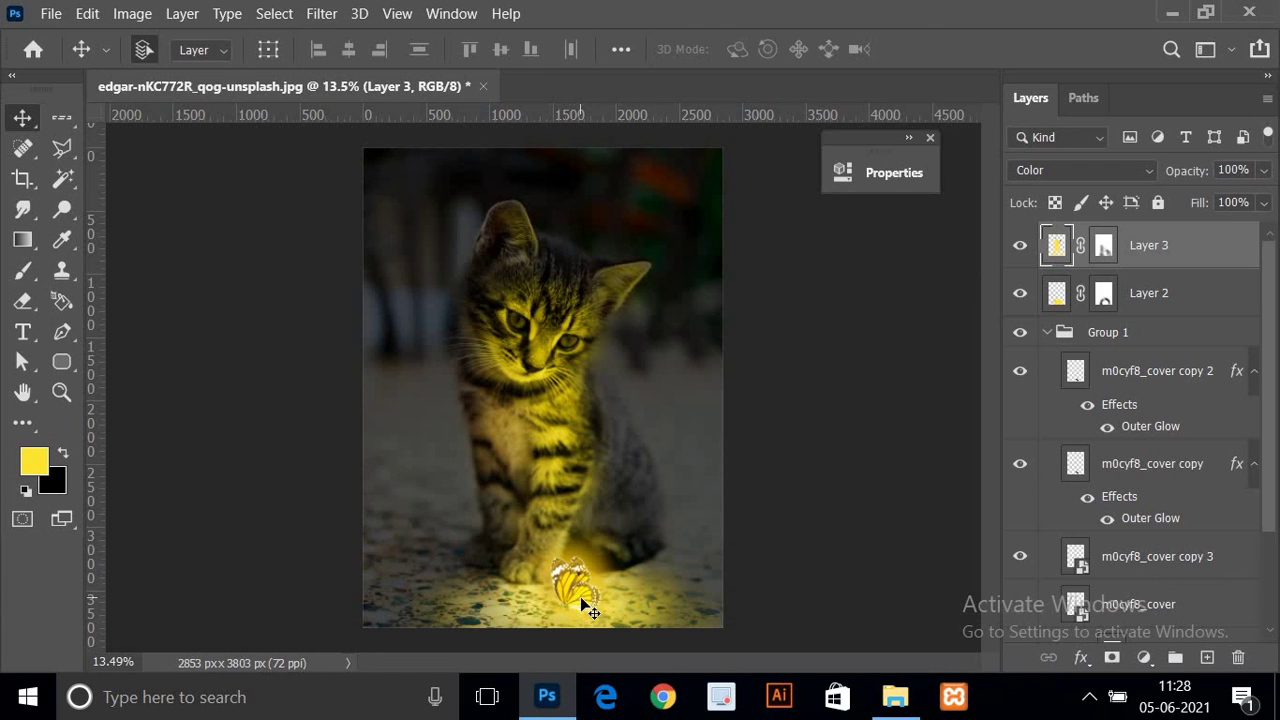
pyautogui.click(1060, 296)
pyautogui.click(1089, 174)
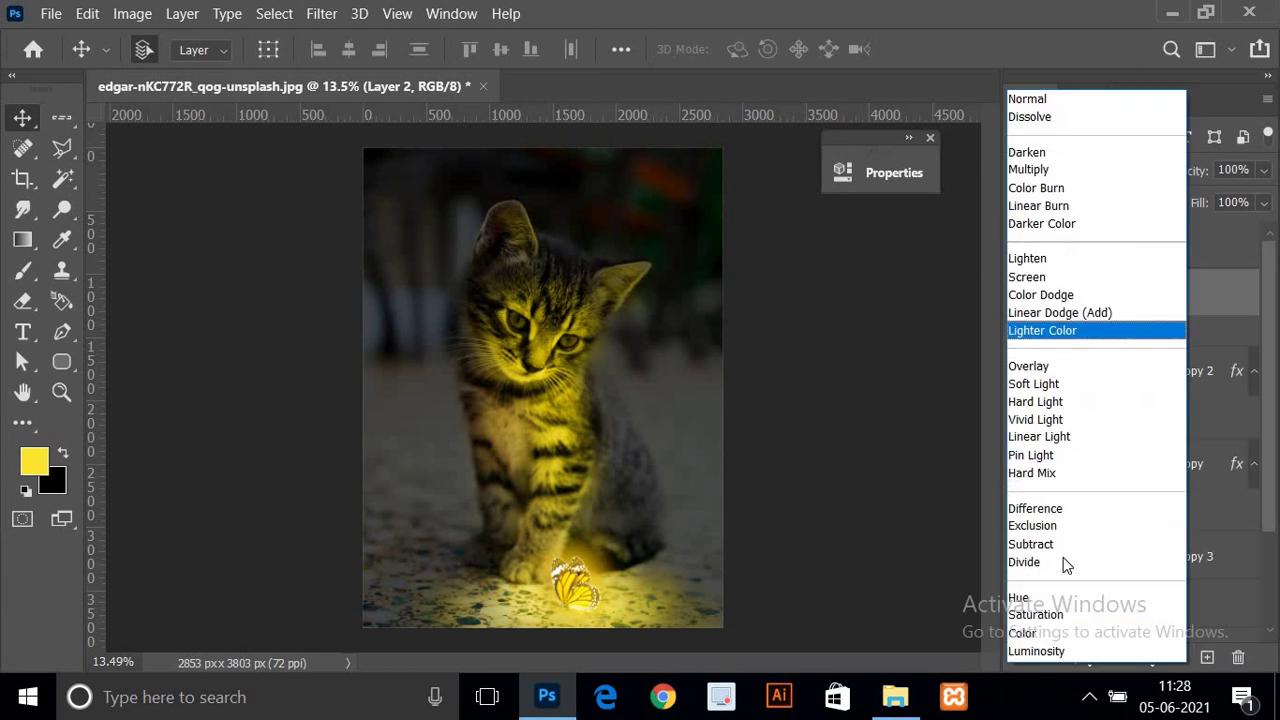
pyautogui.click(1060, 630)
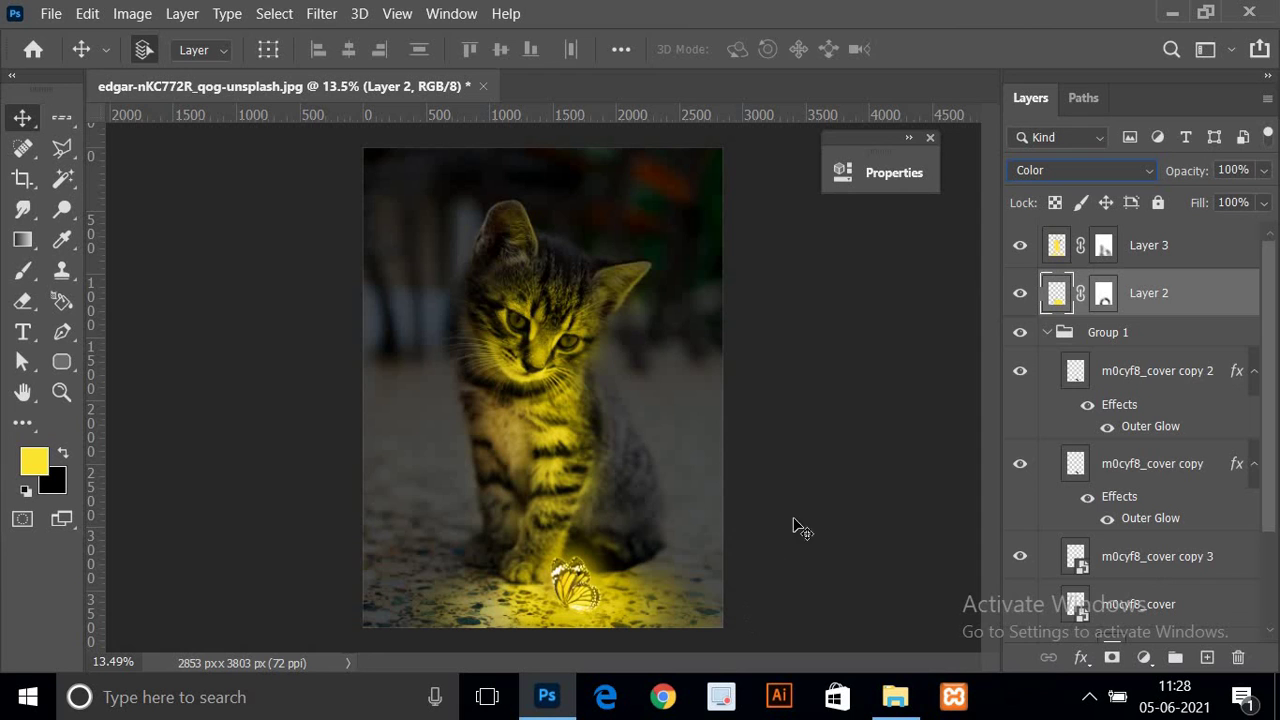
# - Target Layer 3's mask, then Layer 2's mask, trying the Brush tool before returning to Move
pyautogui.click(1070, 250)
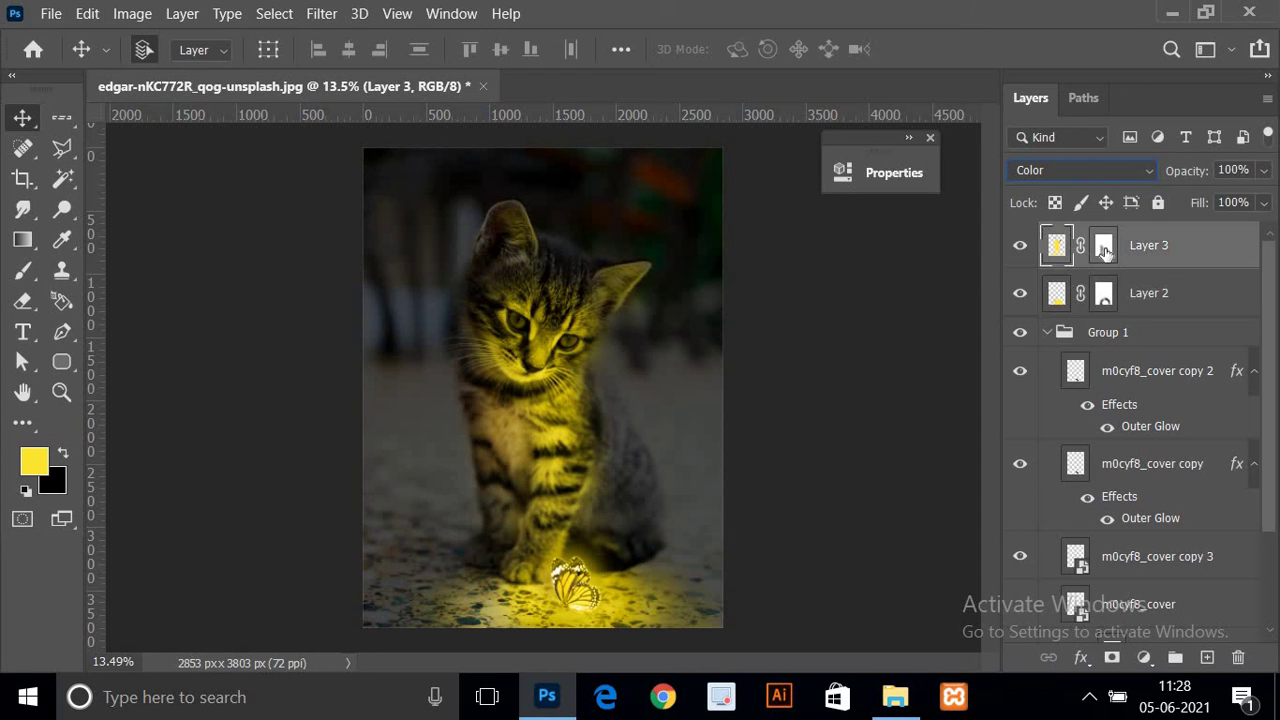
pyautogui.click(1103, 245)
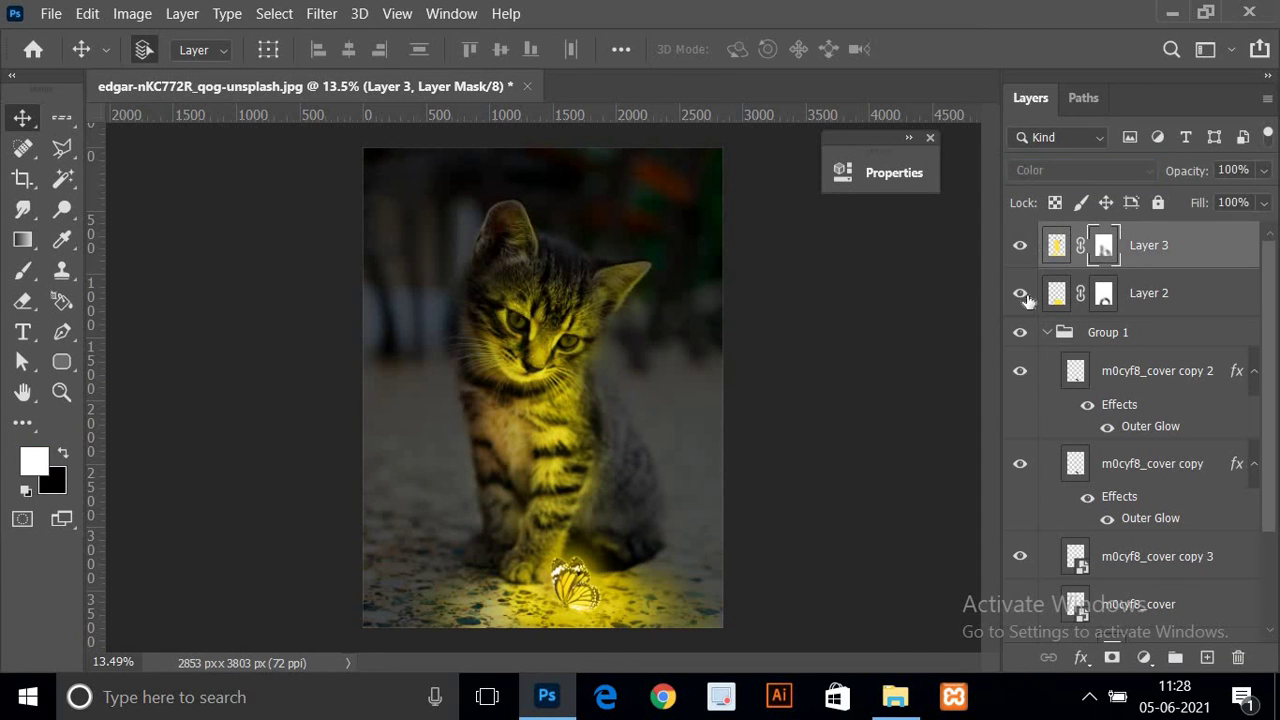
pyautogui.click(1103, 293)
pyautogui.click(23, 270)
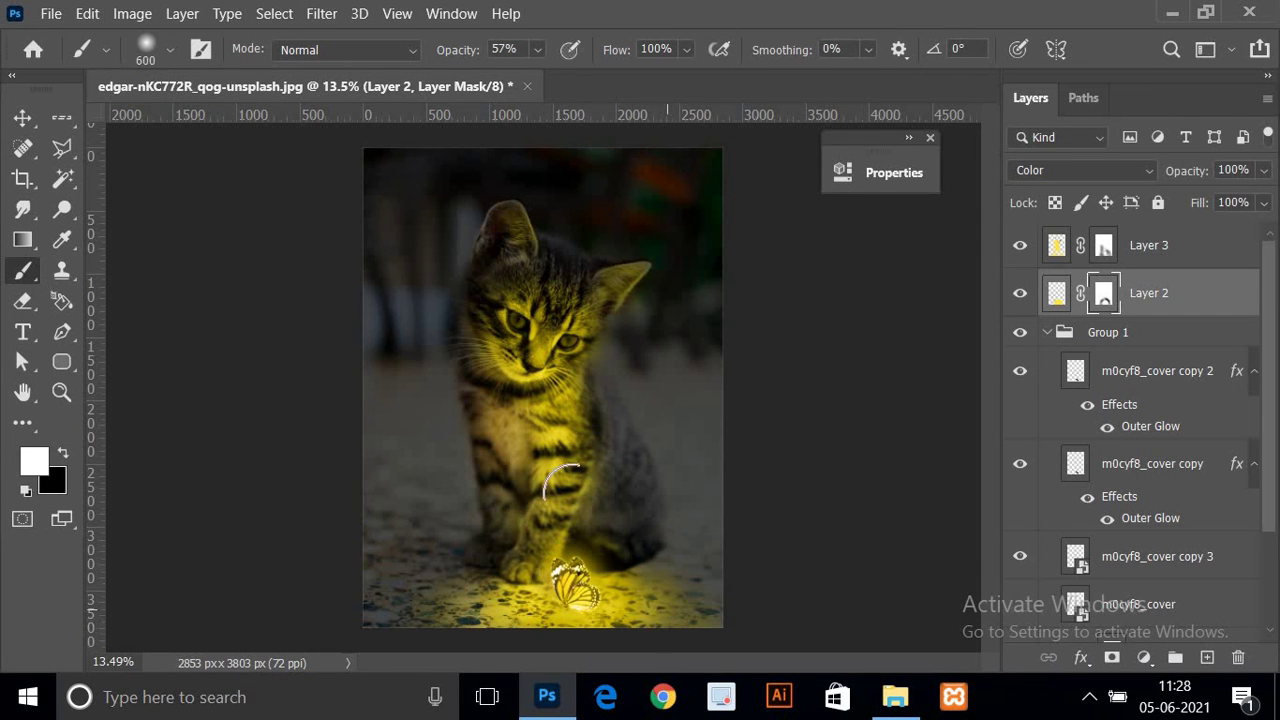
pyautogui.scroll(-2, 590, 483)
pyautogui.scroll(1, 590, 483)
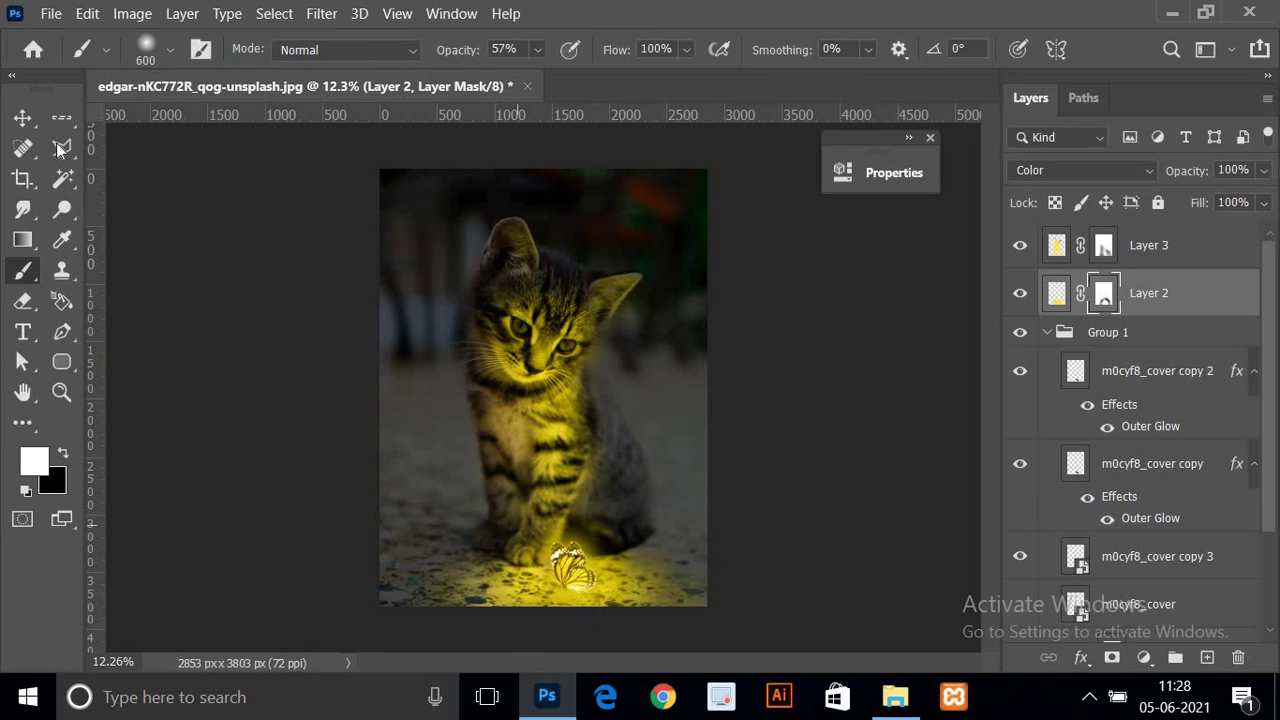
pyautogui.press('v')
pyautogui.scroll(1, 570, 440)
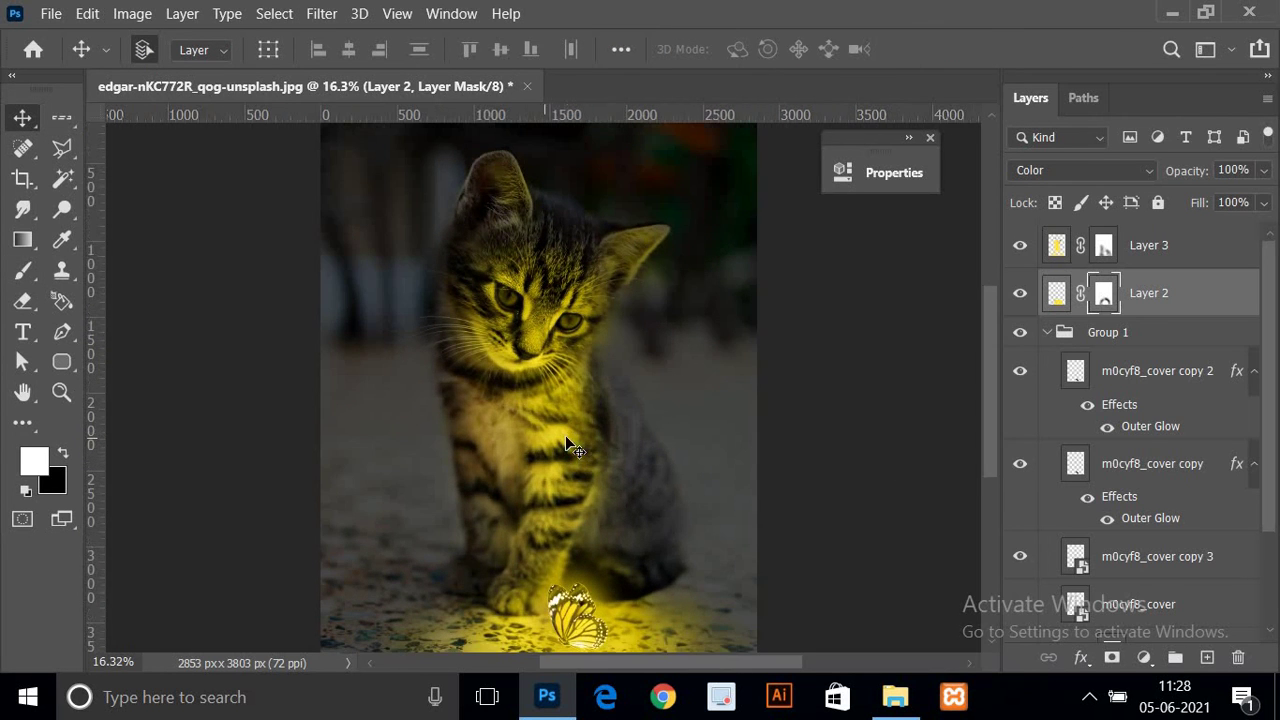
pyautogui.scroll(-1, 553, 416)
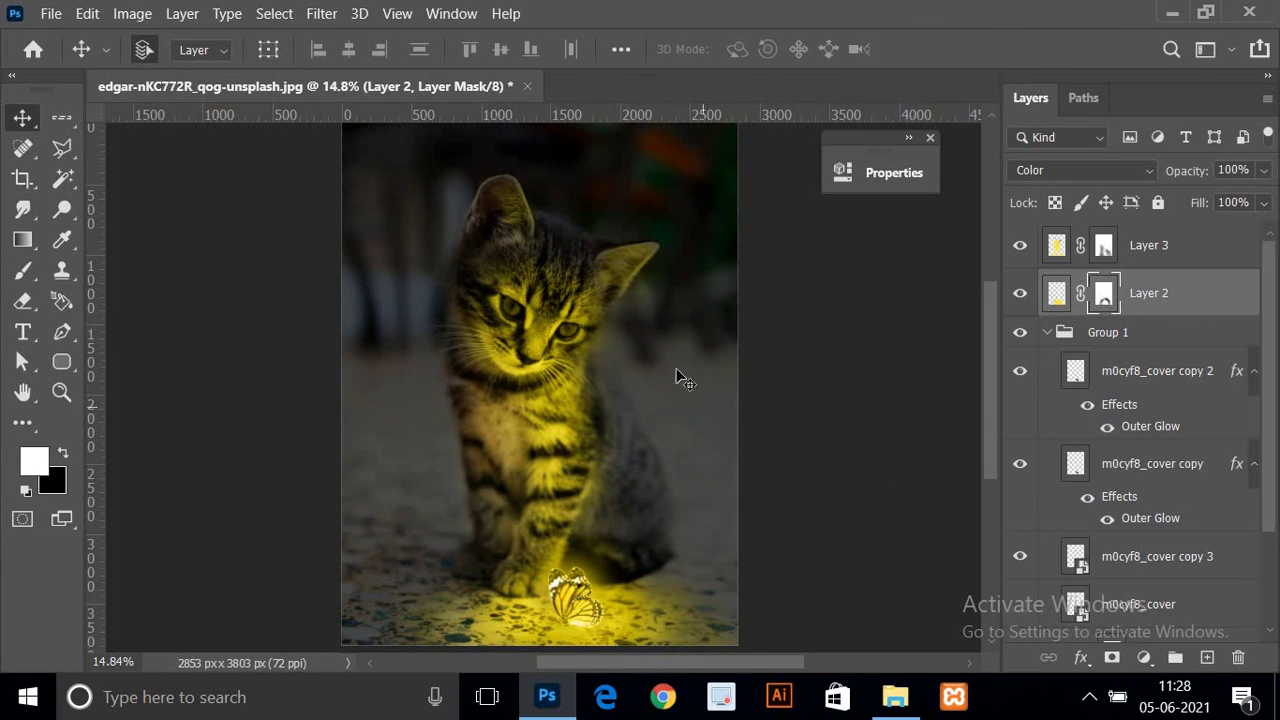